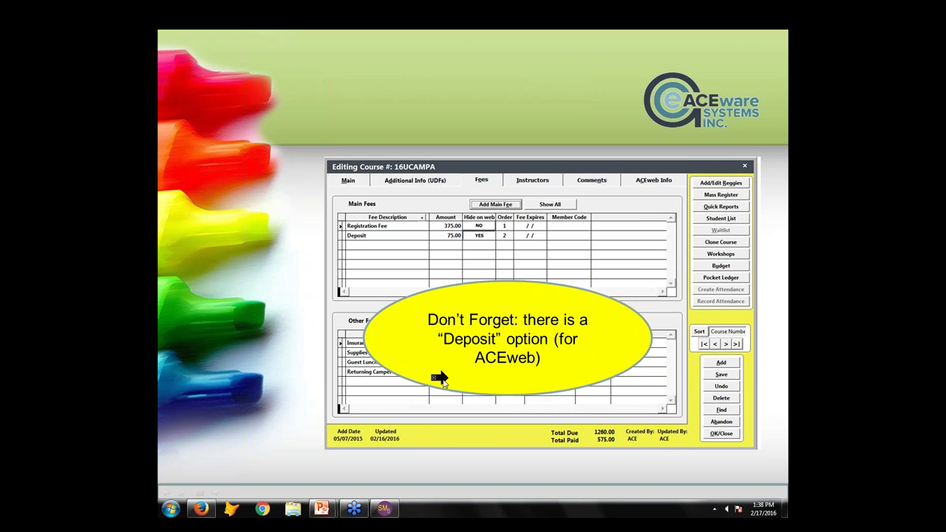
Switch to Firefox, read through the ACEweb Course Deposits help page on setting up deposit fees, and minimise the browser.
click(200, 512)
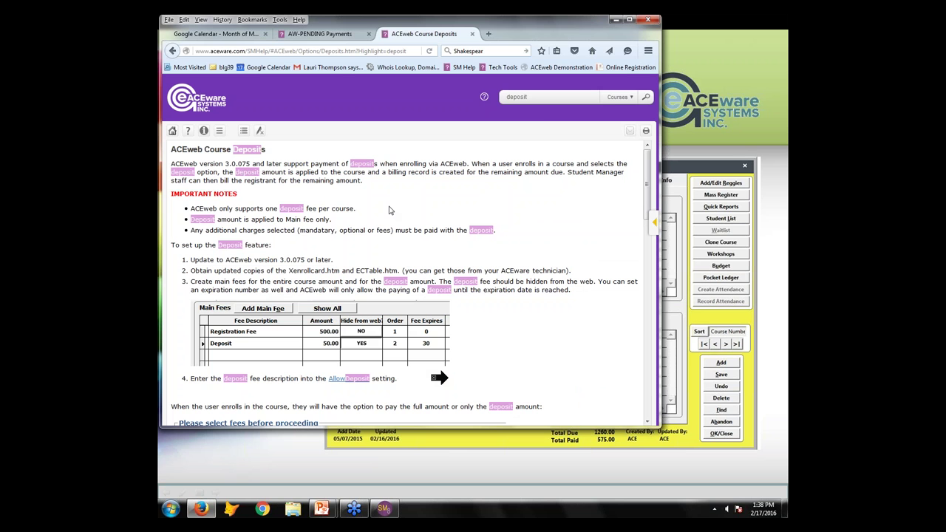
click(533, 98)
scroll(344, 220, down, 1)
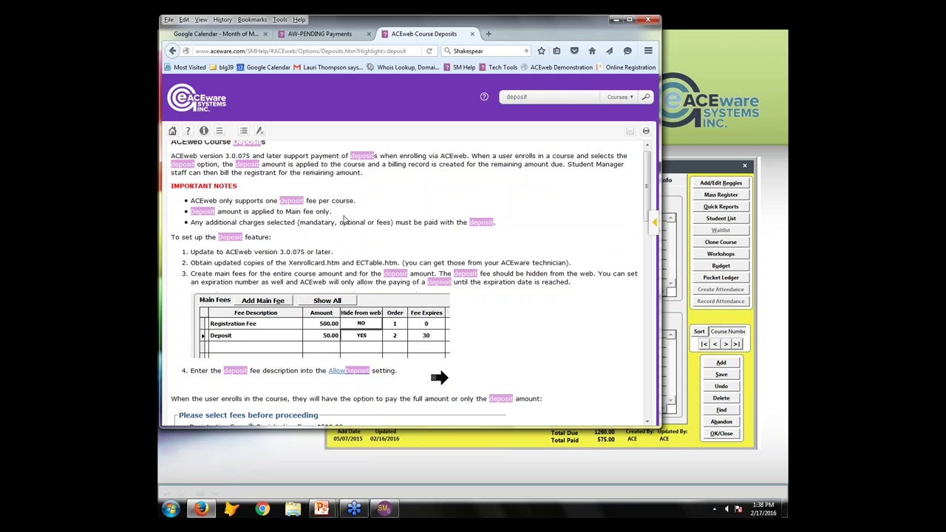
scroll(344, 220, down, 10)
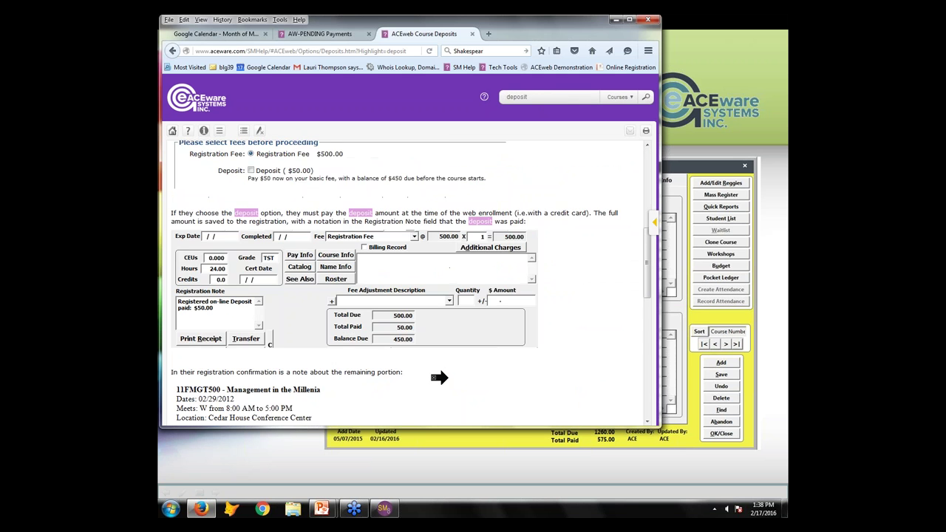
scroll(439, 377, down, 5)
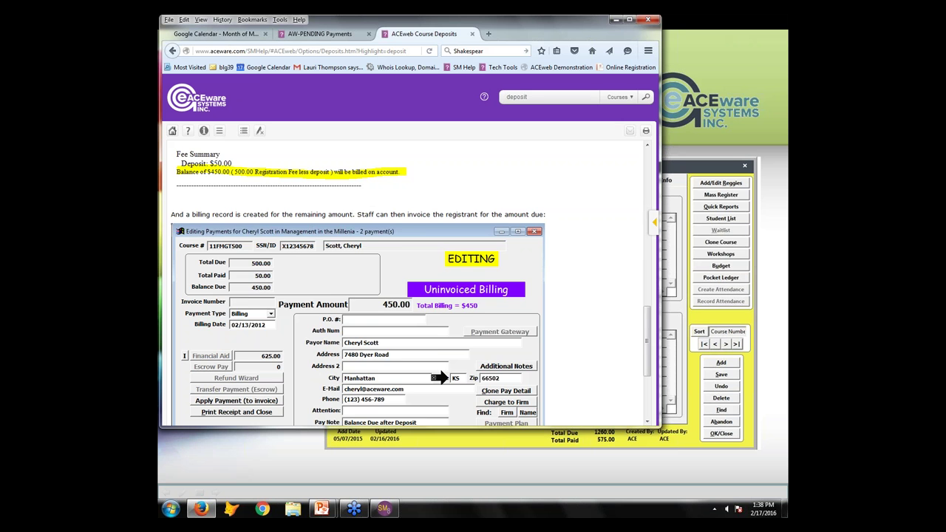
scroll(440, 378, down, 4)
scroll(439, 378, up, 3)
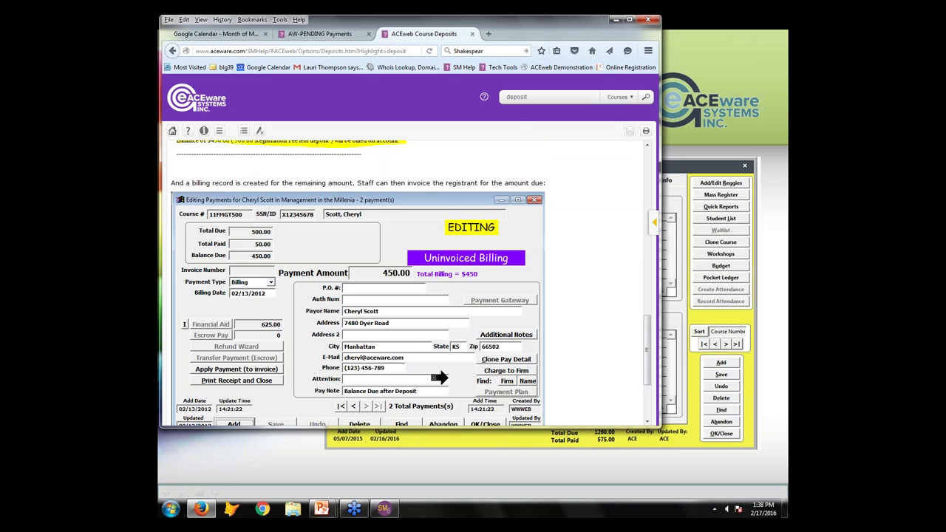
scroll(439, 378, up, 20)
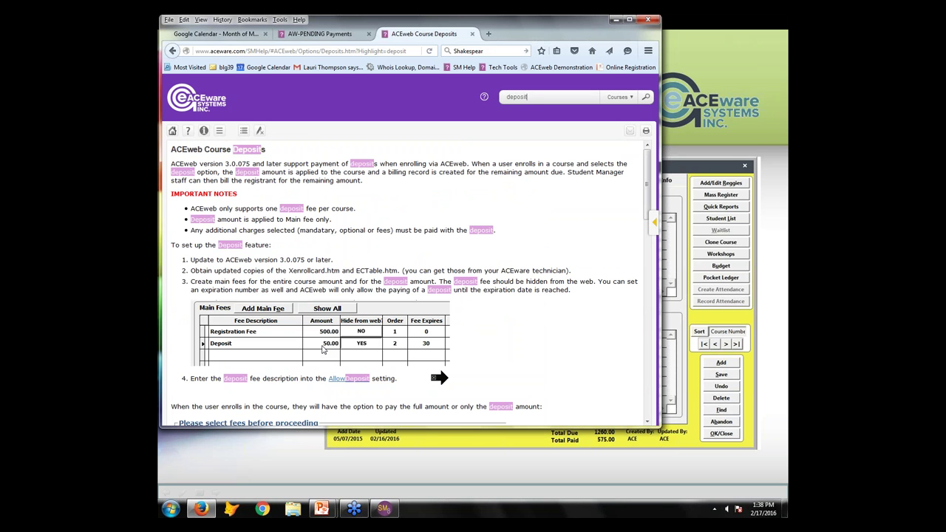
click(616, 21)
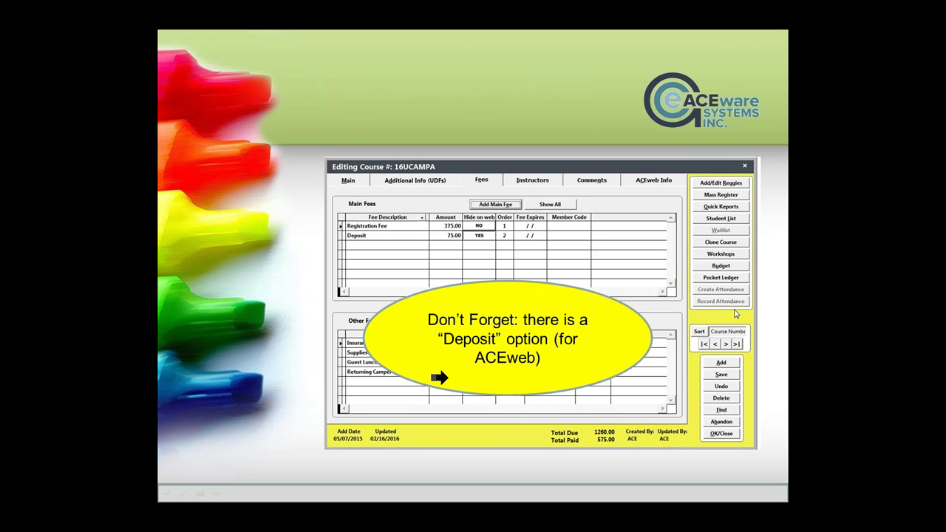
Advance the slide show to the slide about checking the balance due, and switch to the registration record in Student Manager.
click(419, 427)
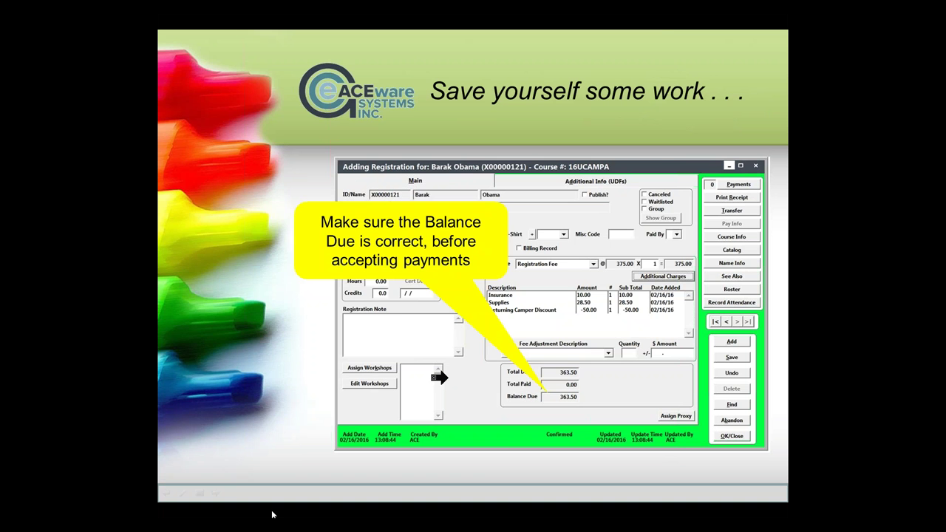
key(alt+Tab)
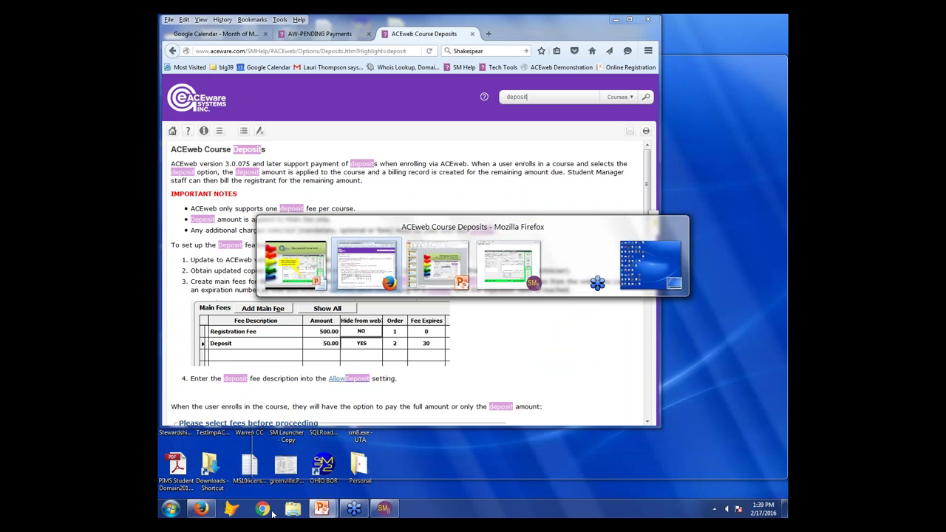
key(alt+Tab)
key(alt+Tab)
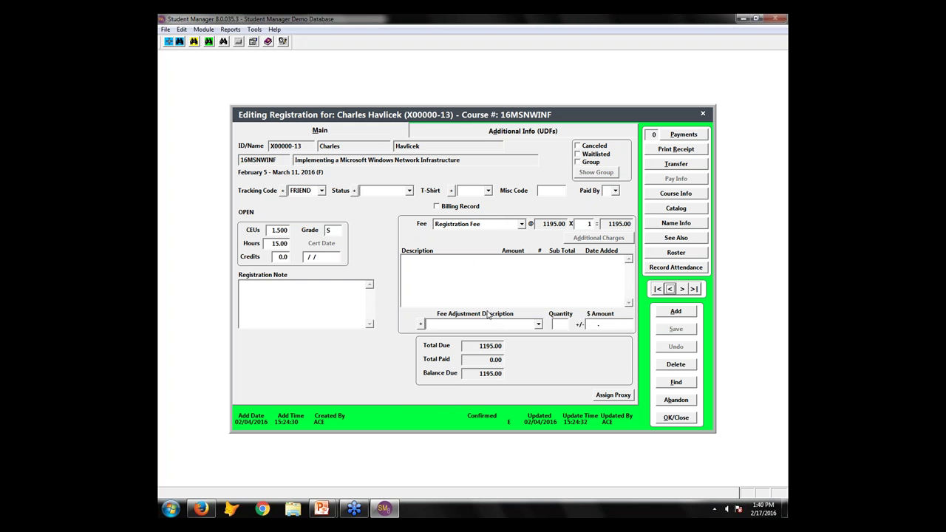
Return to the PowerPoint slide show and advance to the Registration Options slide.
mouse_move(322, 510)
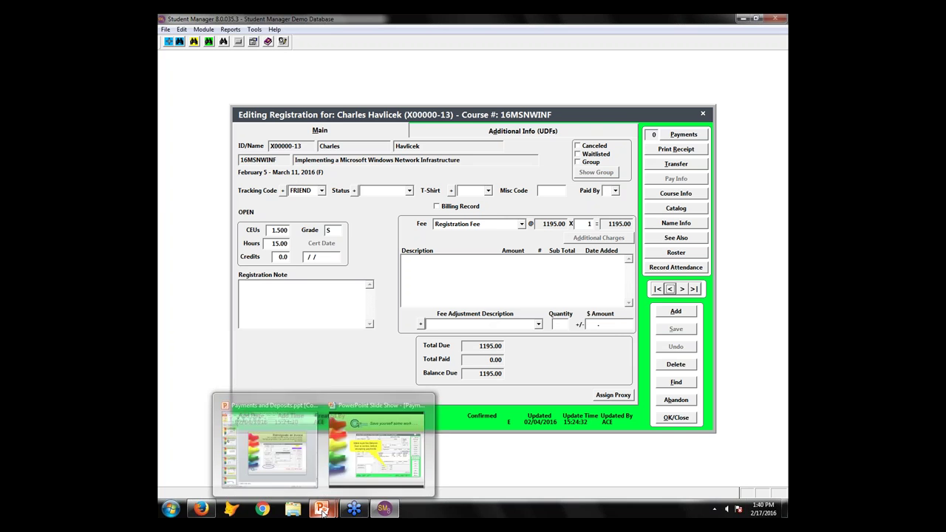
click(370, 447)
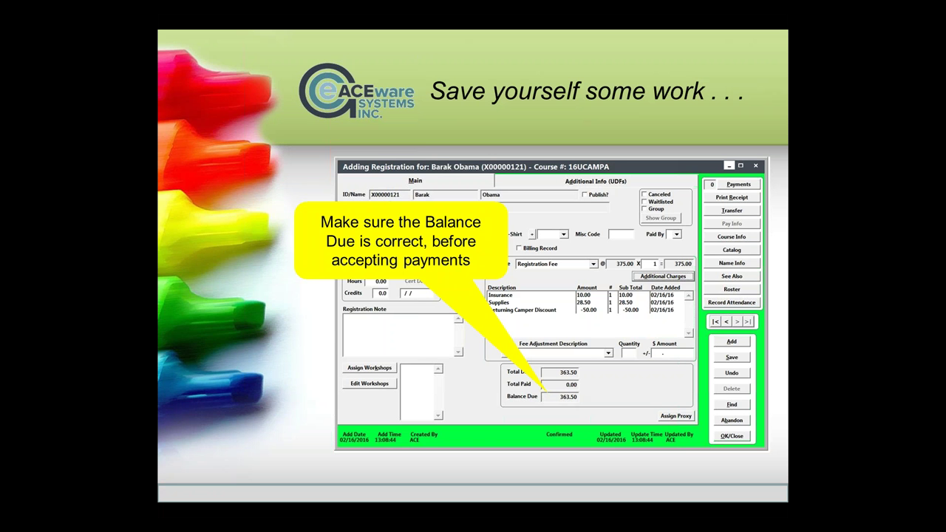
key(Right)
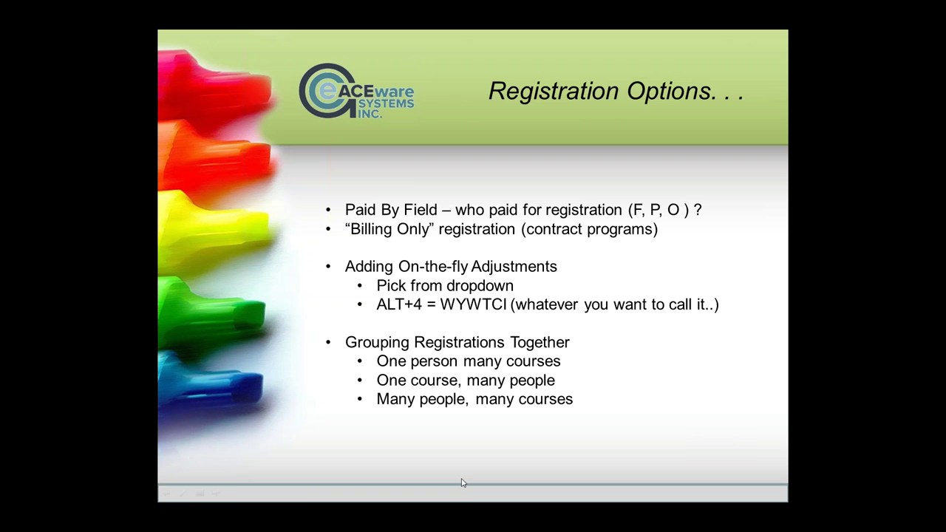
key(alt+Tab)
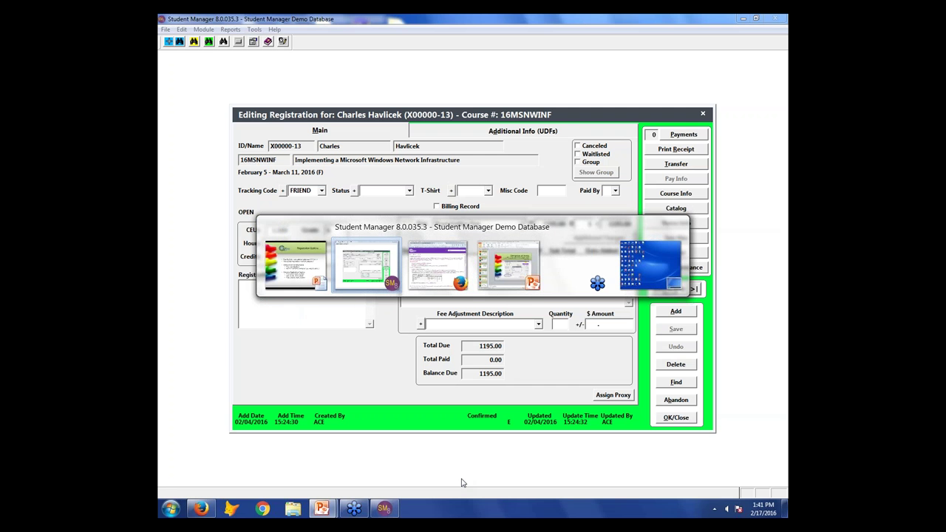
key(alt+Tab)
key(alt+Tab)
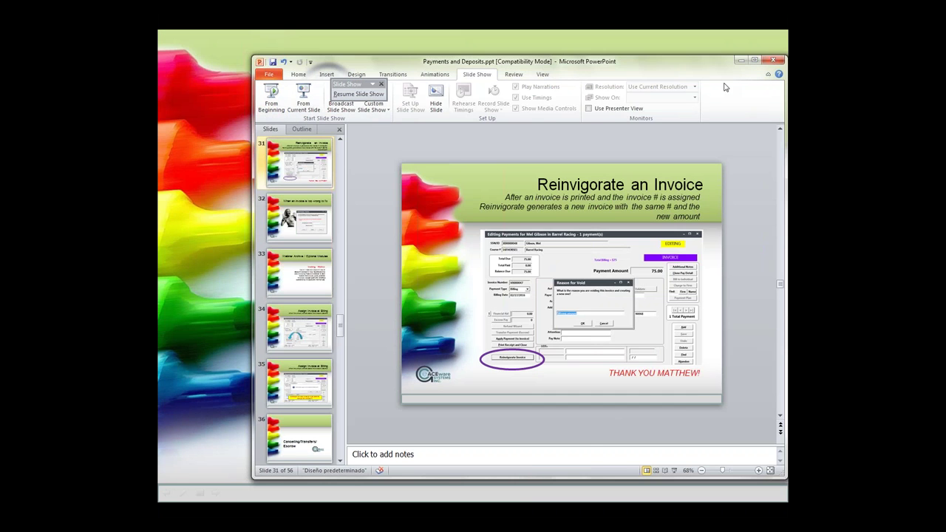
click(624, 42)
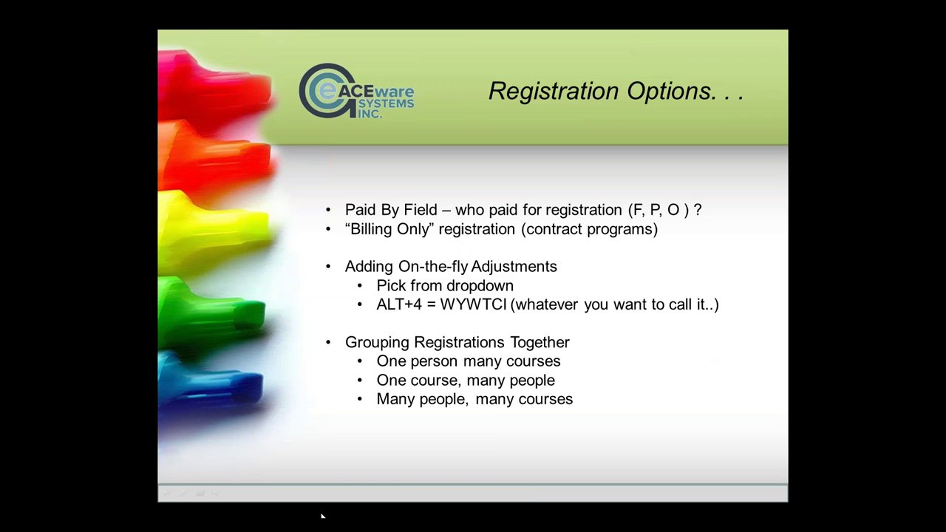
Switch to Student Manager and view the Paid By choices of the open registration without changing the field.
key(alt+Tab)
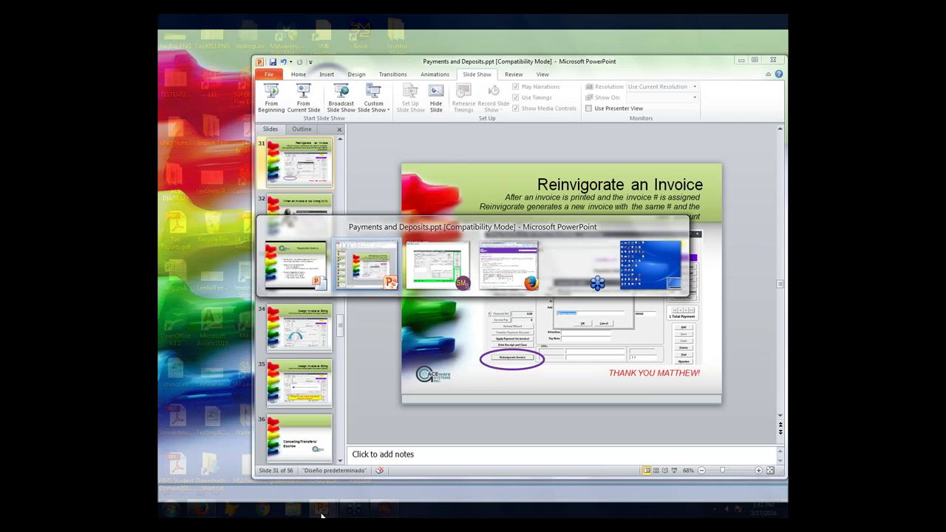
key(Tab)
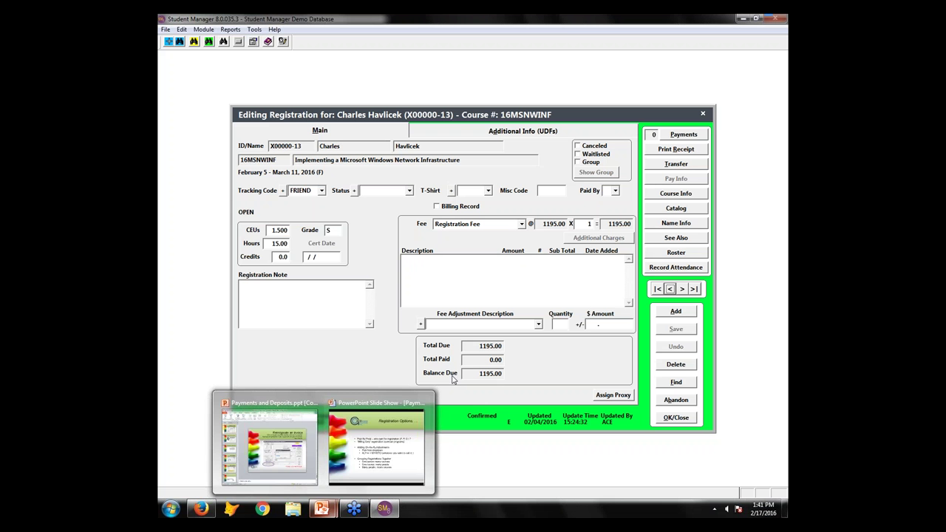
click(615, 192)
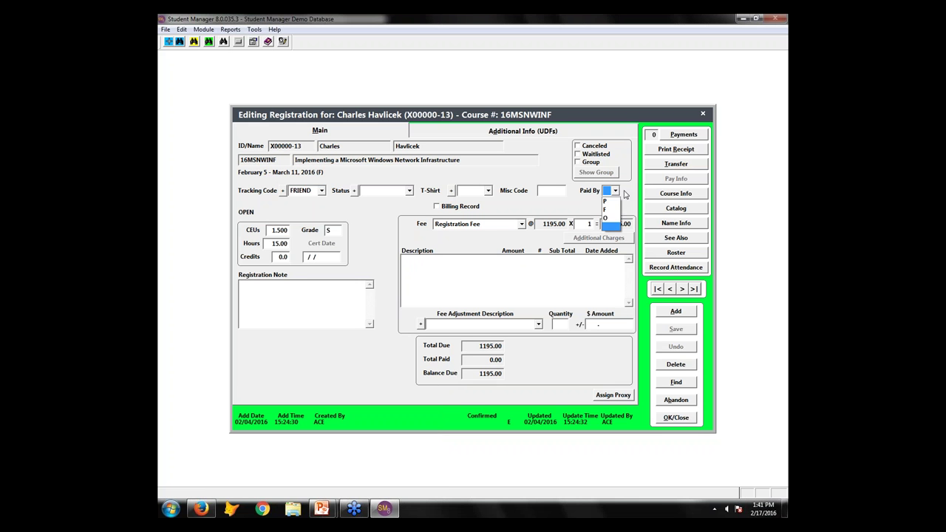
click(616, 192)
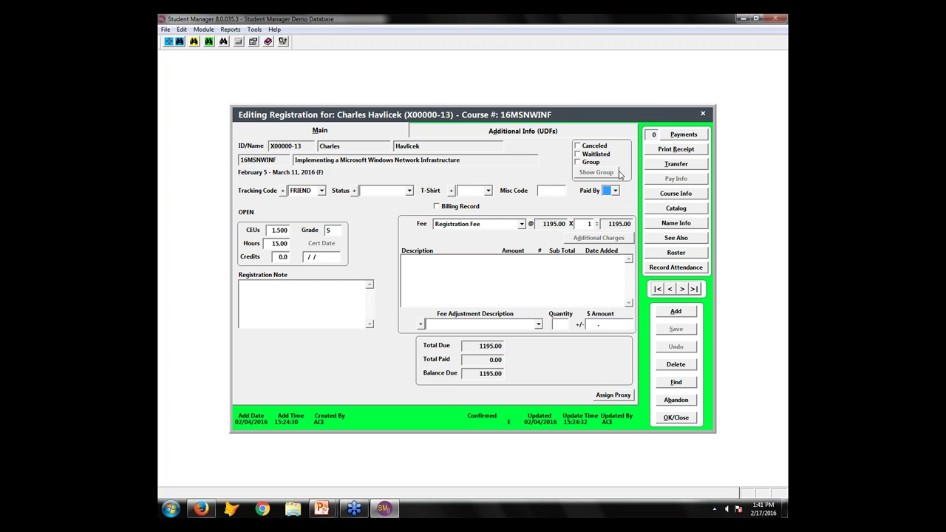
Add a Check payment for the full 1195.00 balance to the registration and close the payment form.
click(683, 136)
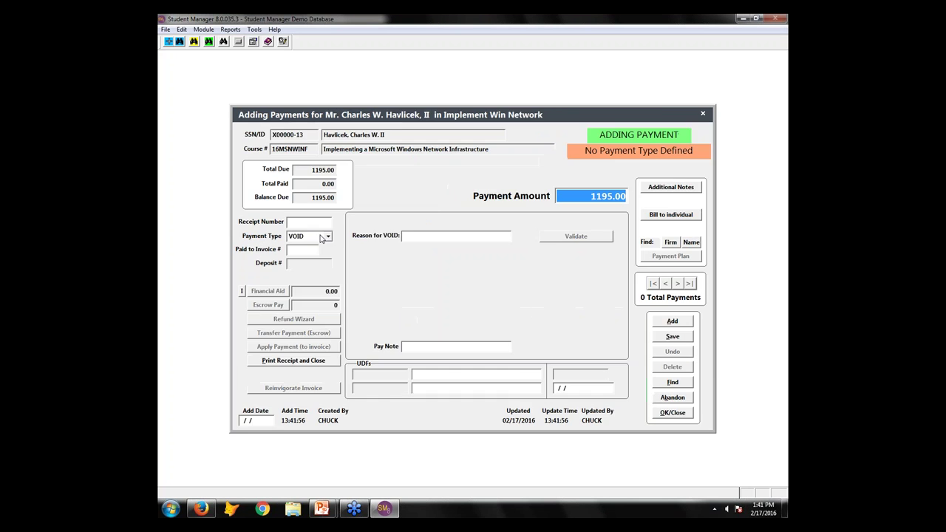
click(328, 237)
click(301, 264)
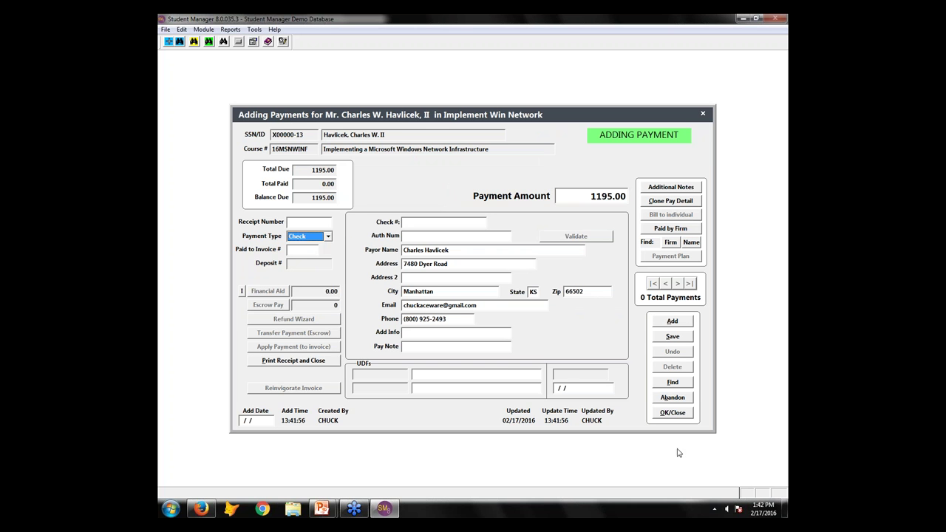
click(675, 414)
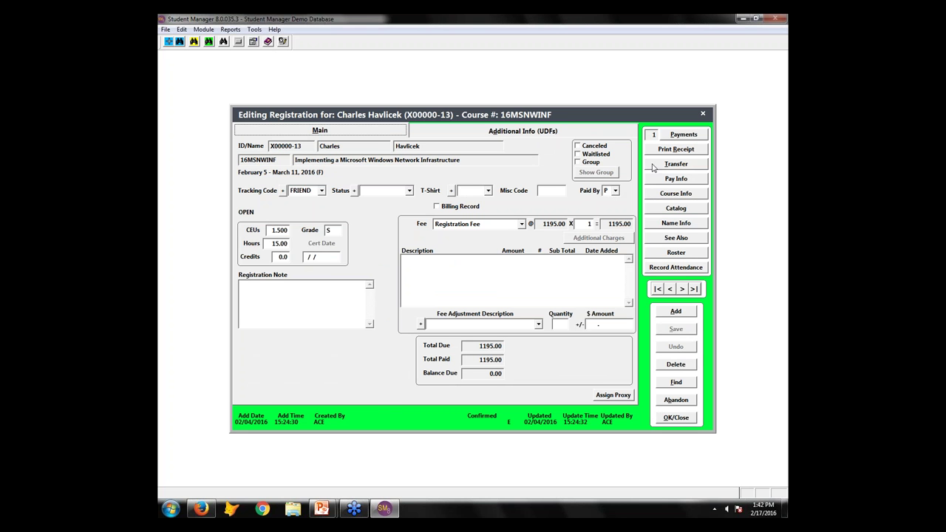
Review the check payment's payor details and the firm option of the Paid By field, and return to the registration.
click(692, 136)
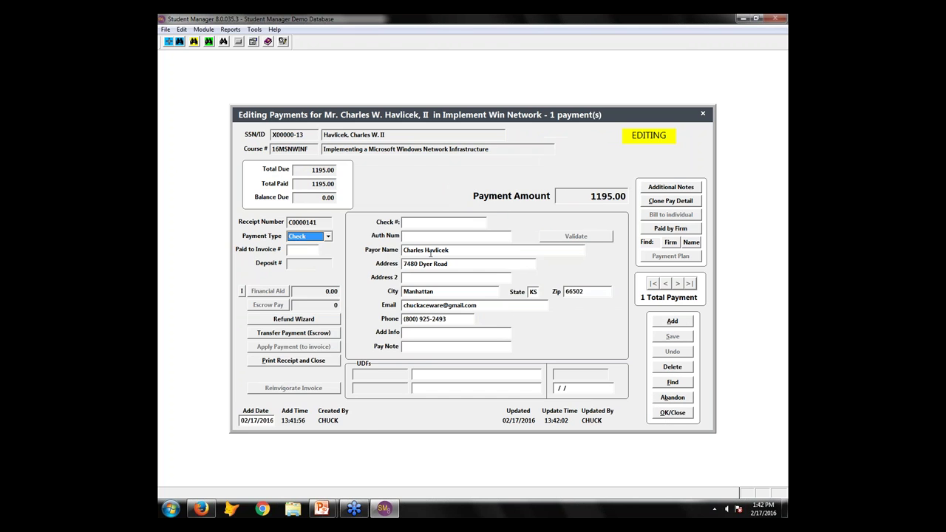
click(674, 413)
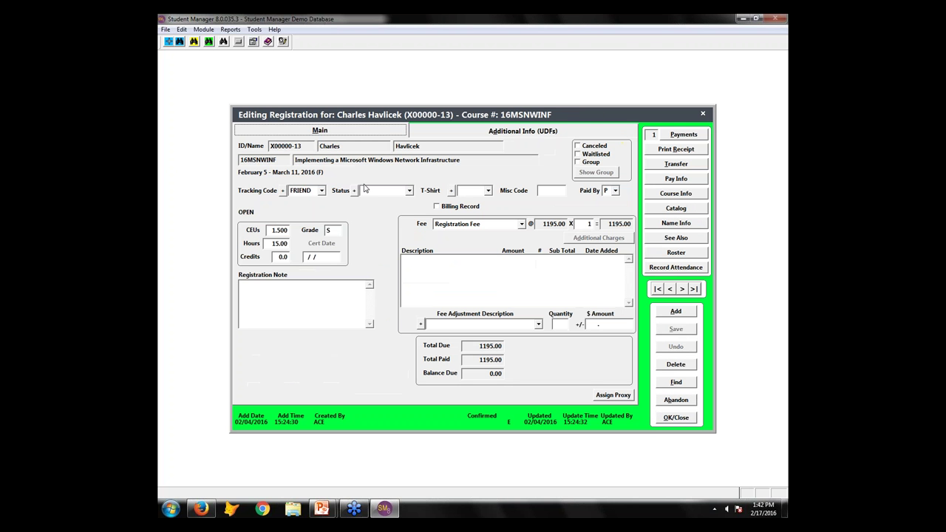
click(616, 191)
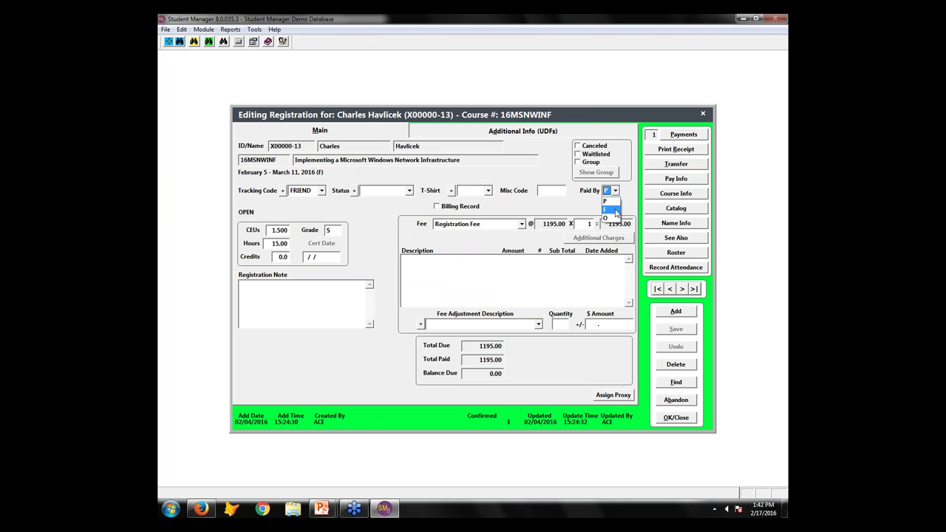
click(629, 195)
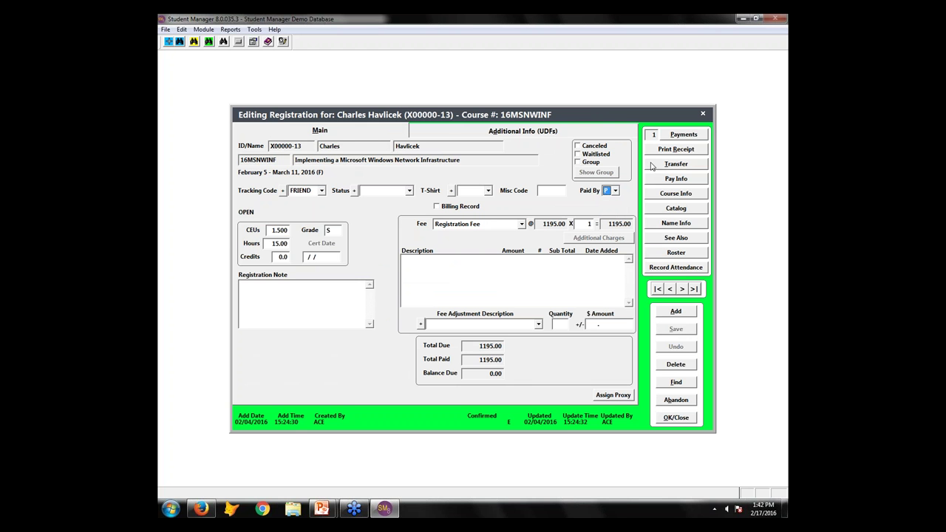
click(687, 137)
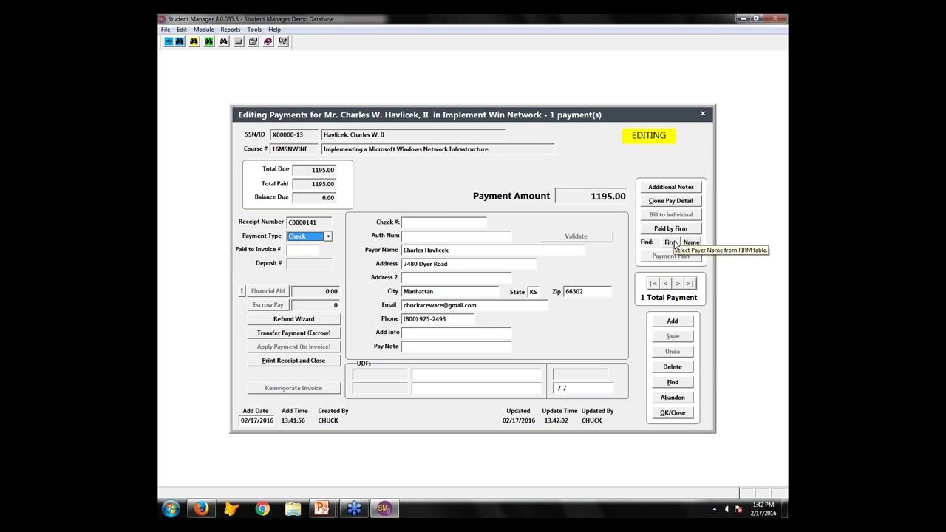
click(673, 416)
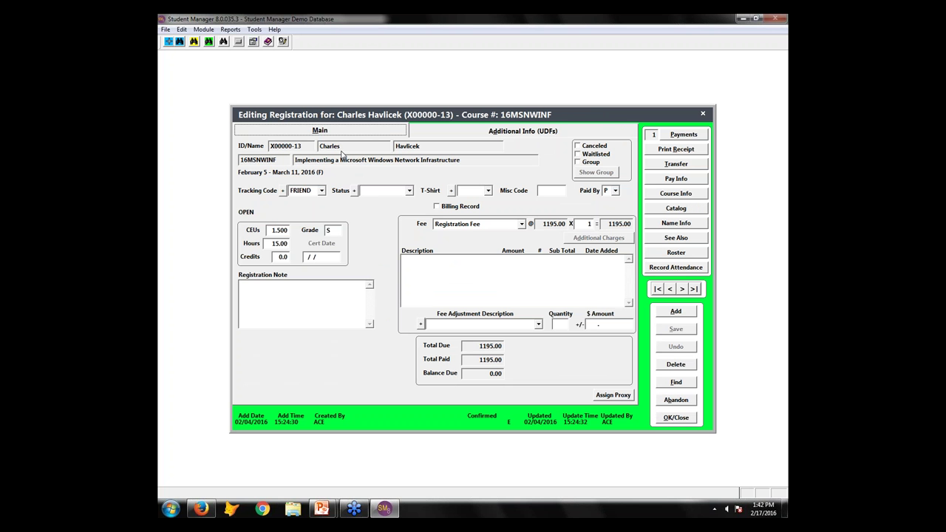
View the firm in the registrant's name record, dismissing the special needs notice, and abandon the record.
click(676, 222)
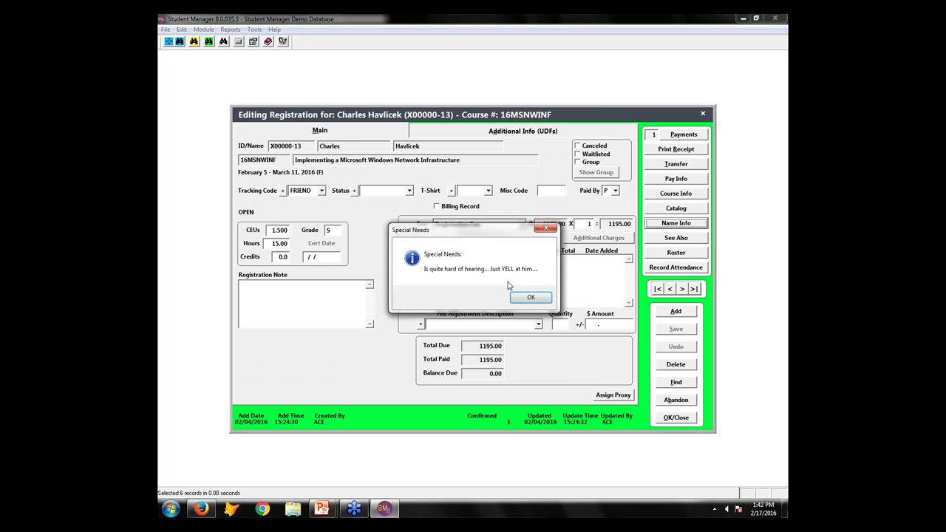
click(528, 296)
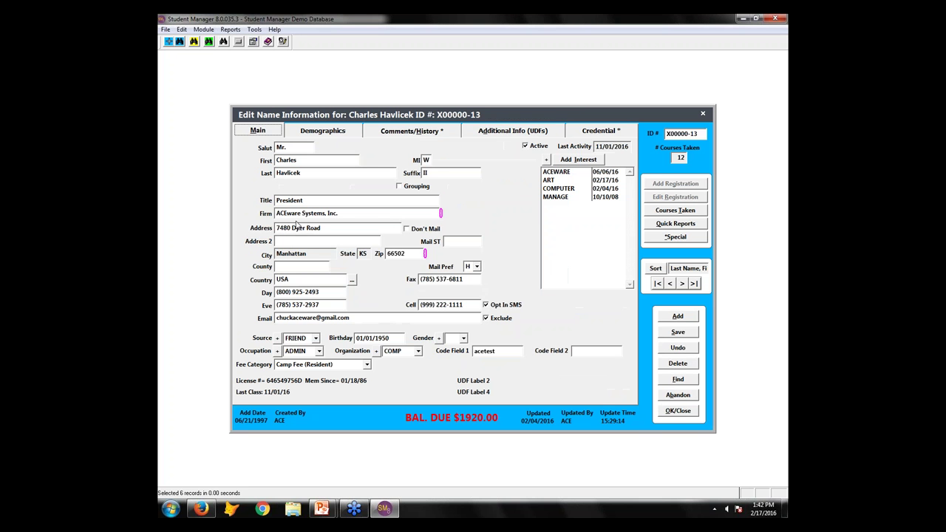
click(689, 398)
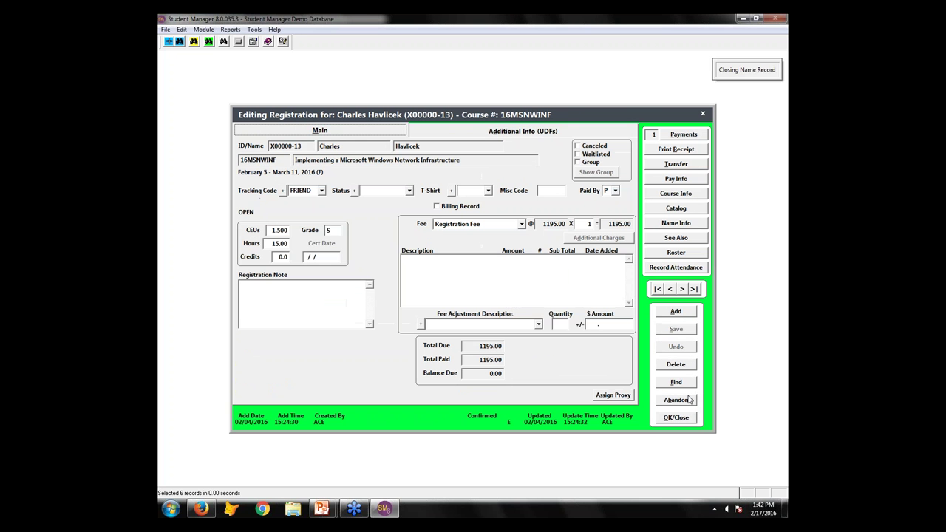
View the Paid By choices of the registration without changing the field, and switch to the Registration Options slide in PowerPoint.
click(616, 191)
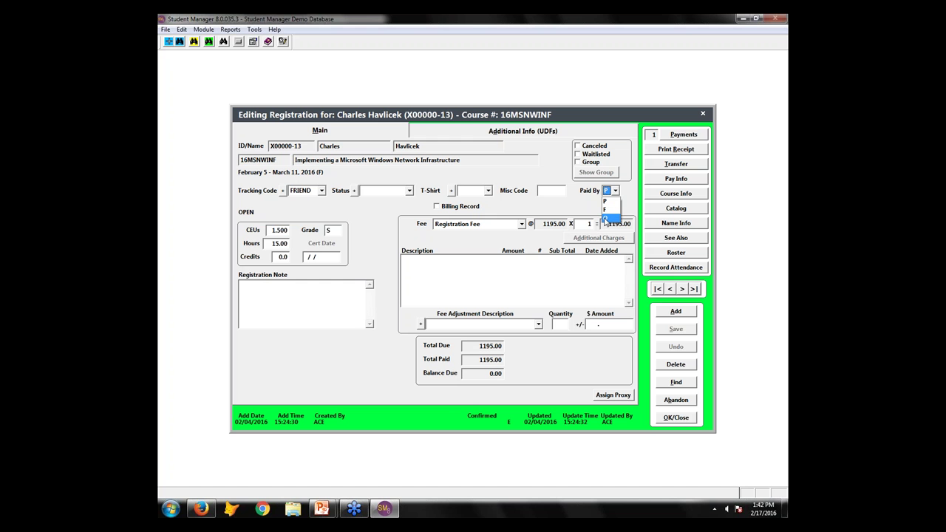
click(606, 211)
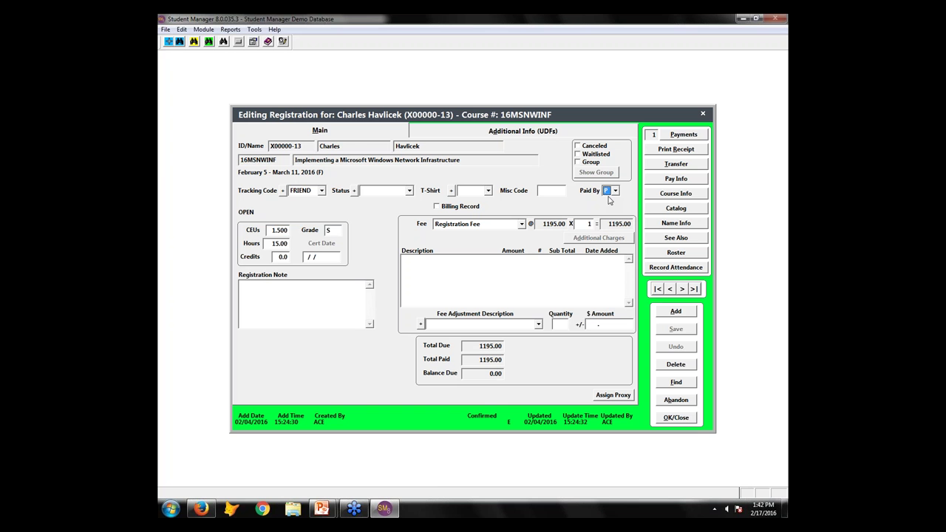
click(325, 510)
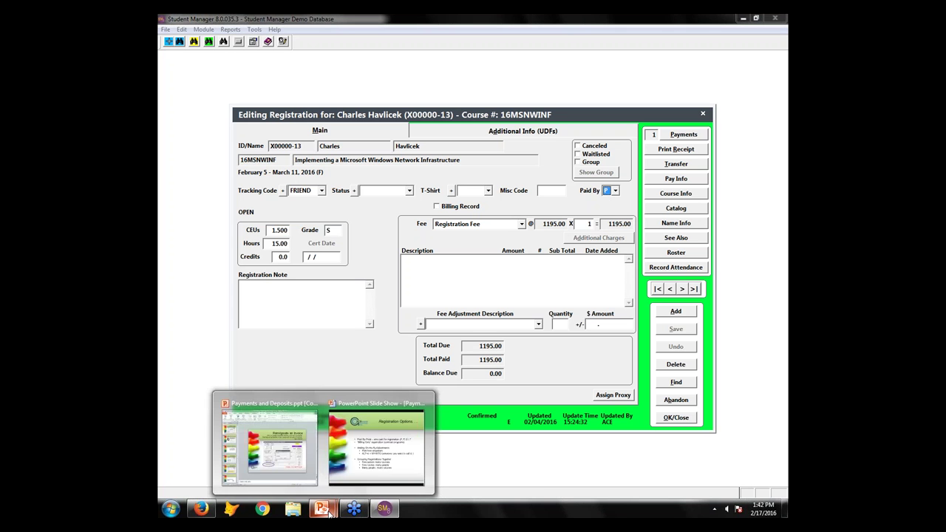
click(377, 426)
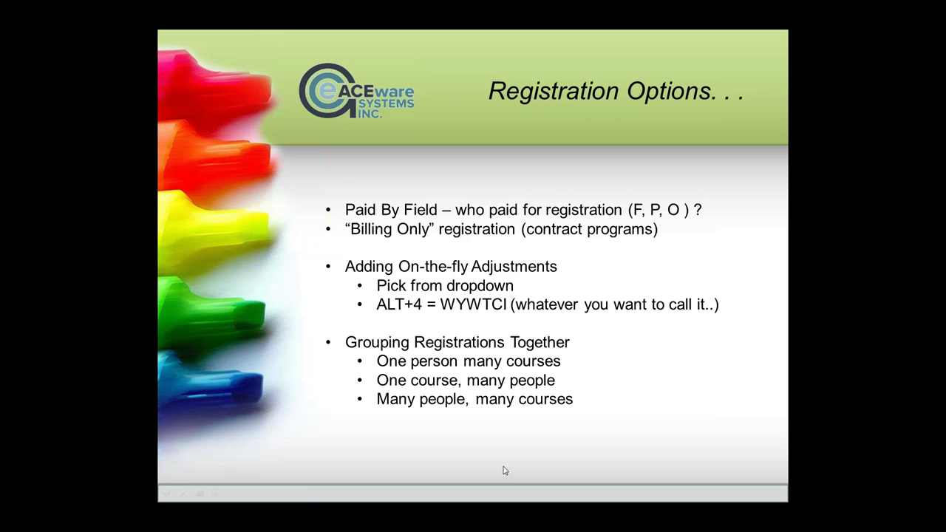
key(alt+Tab)
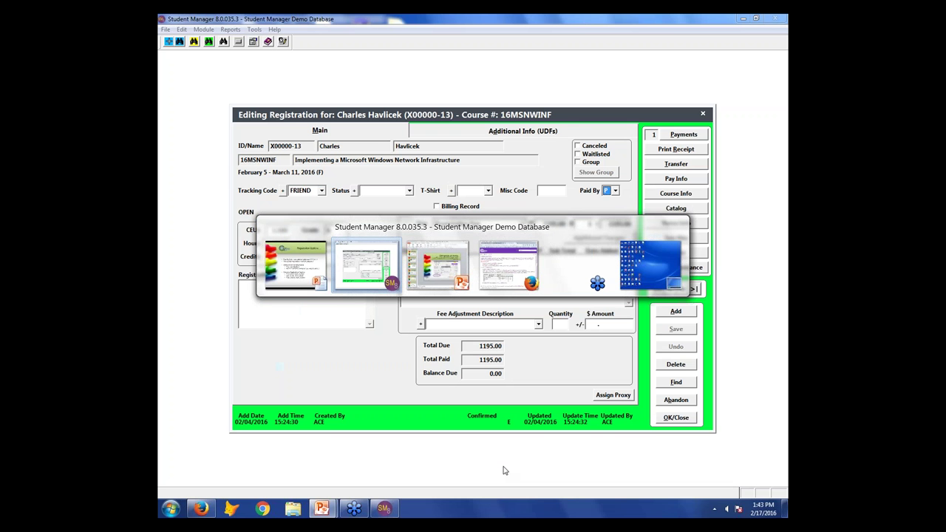
key(alt+Tab)
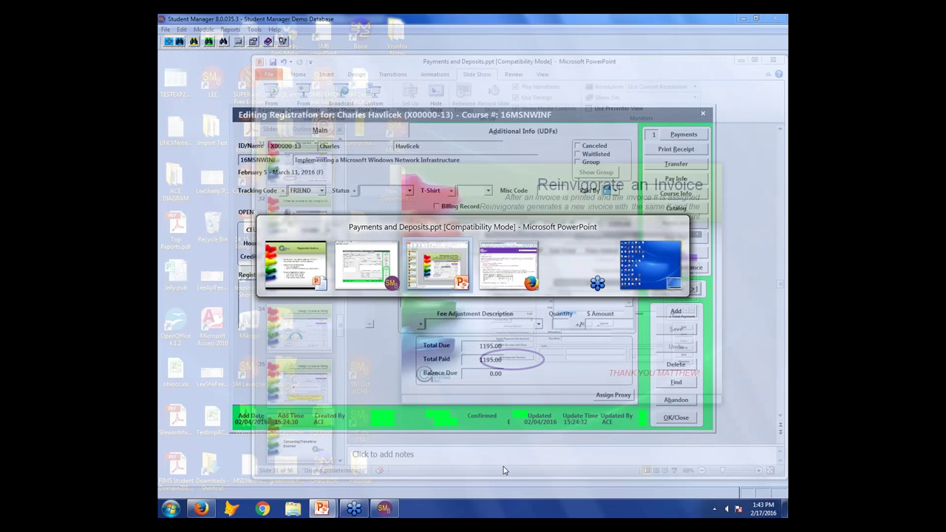
key(alt+Tab)
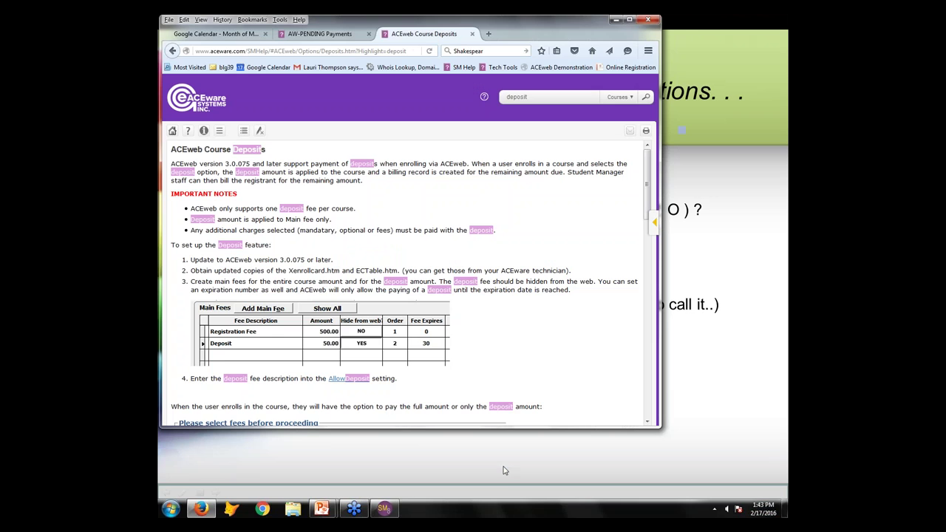
click(617, 21)
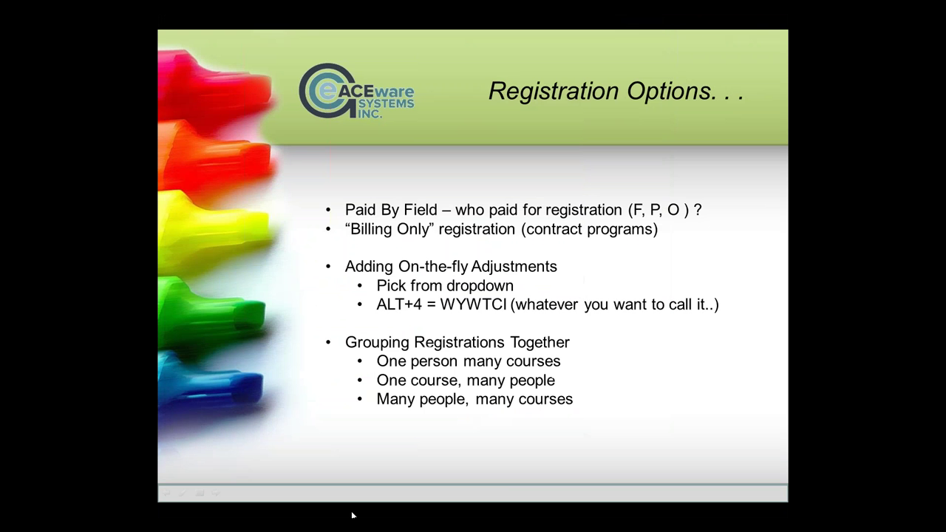
key(alt+Tab)
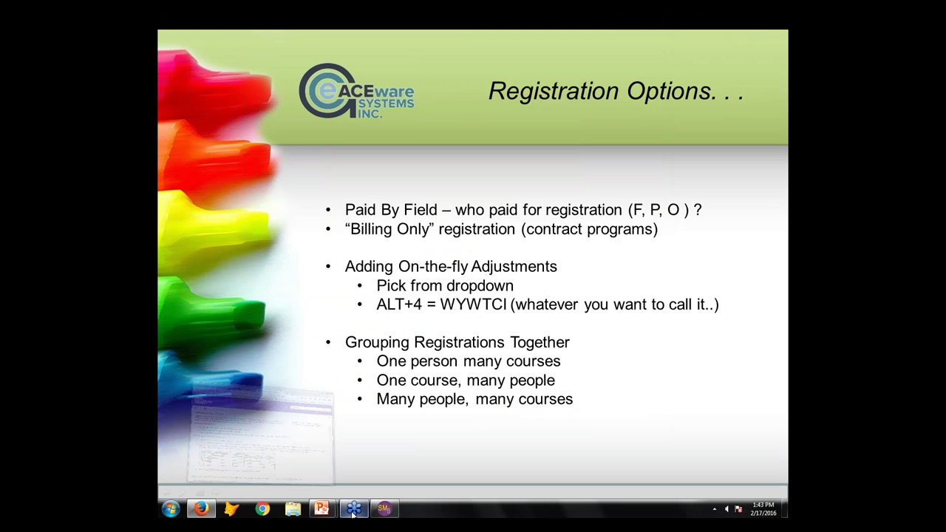
mouse_move(357, 516)
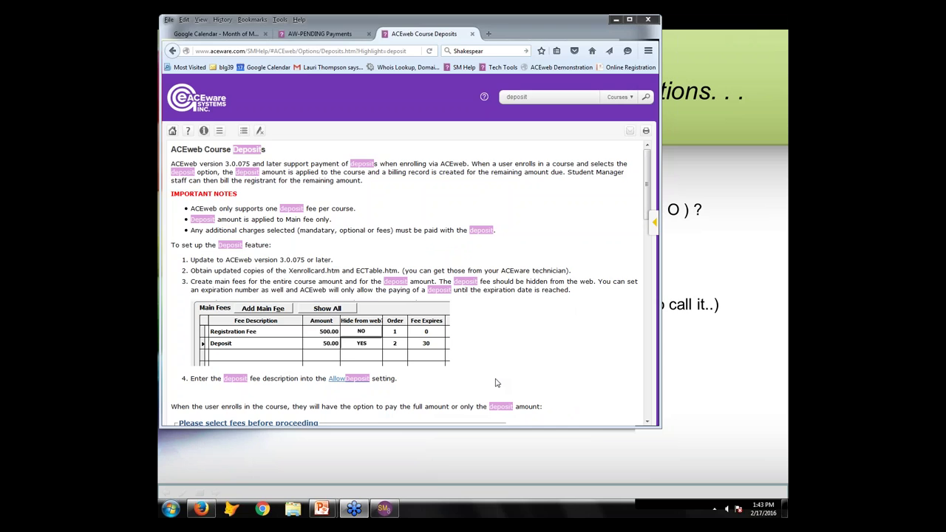
key(alt+Tab)
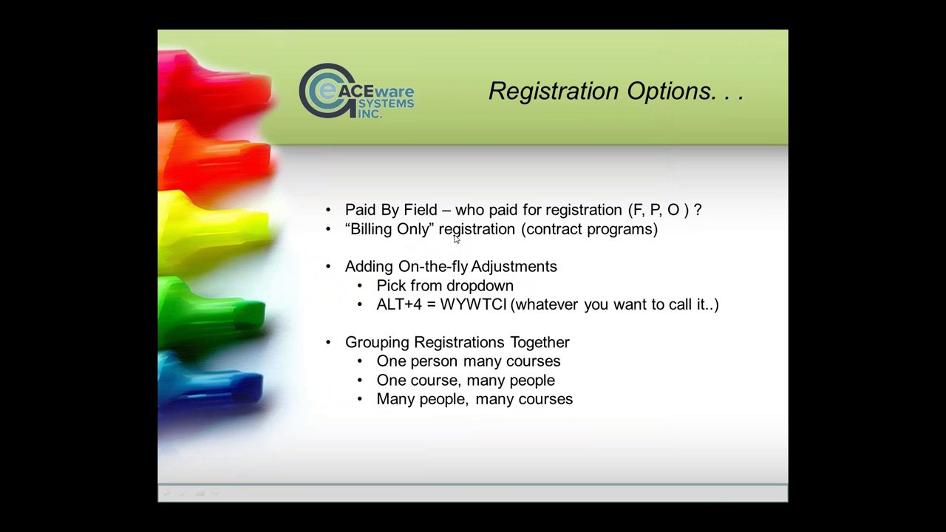
Switch to Student Manager and mark the registration as a Billing Record, clearing CEUs, hours, credits and grade and deleting its attendance records.
key(alt+Tab)
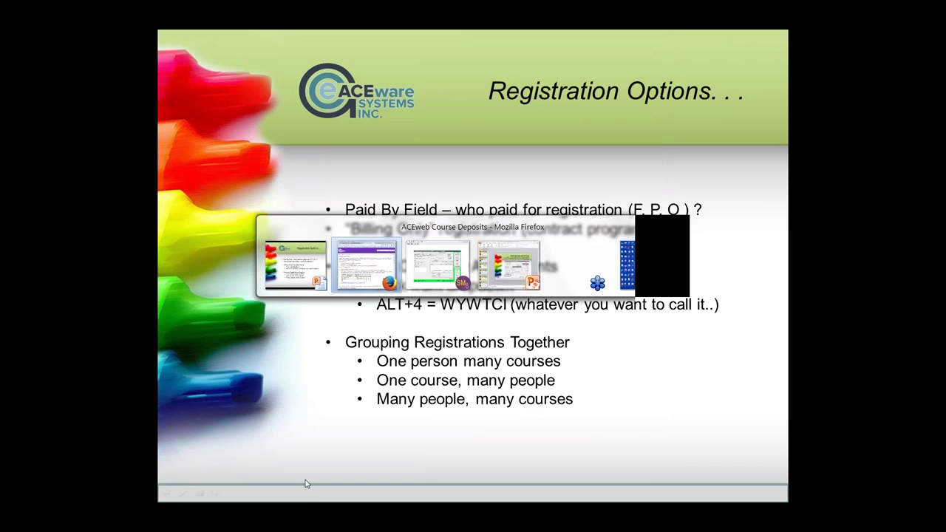
key(alt+Tab)
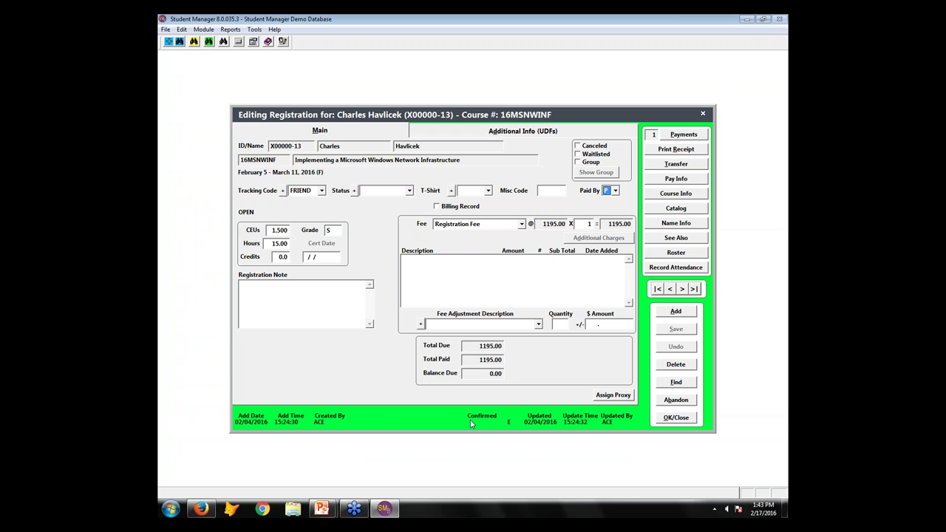
click(438, 210)
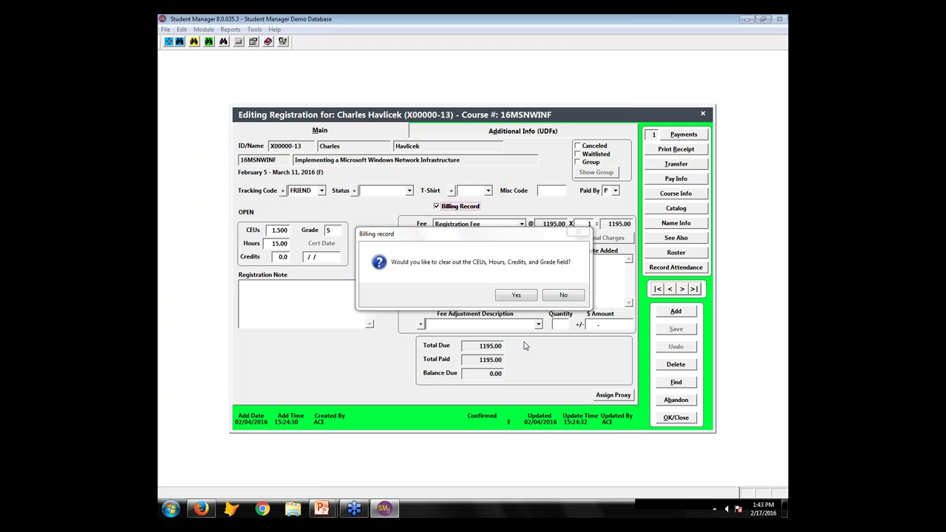
click(522, 299)
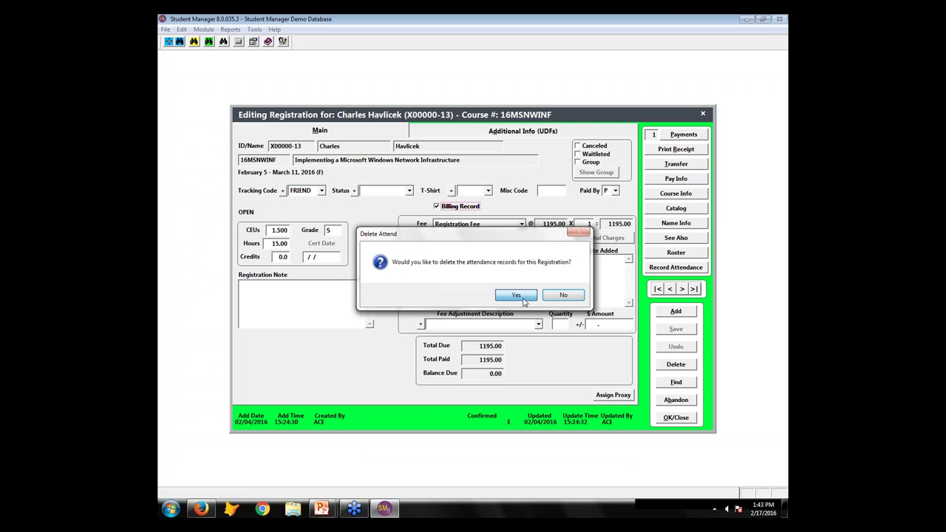
click(523, 297)
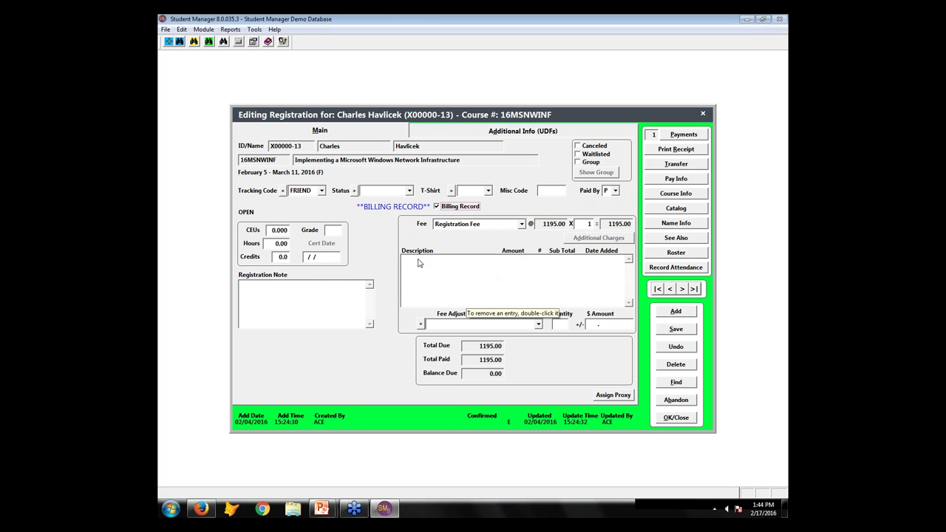
Consult the Registration Options slide, and add an Additional Charge fee adjustment of 5.00 to the registration in Student Manager.
click(648, 87)
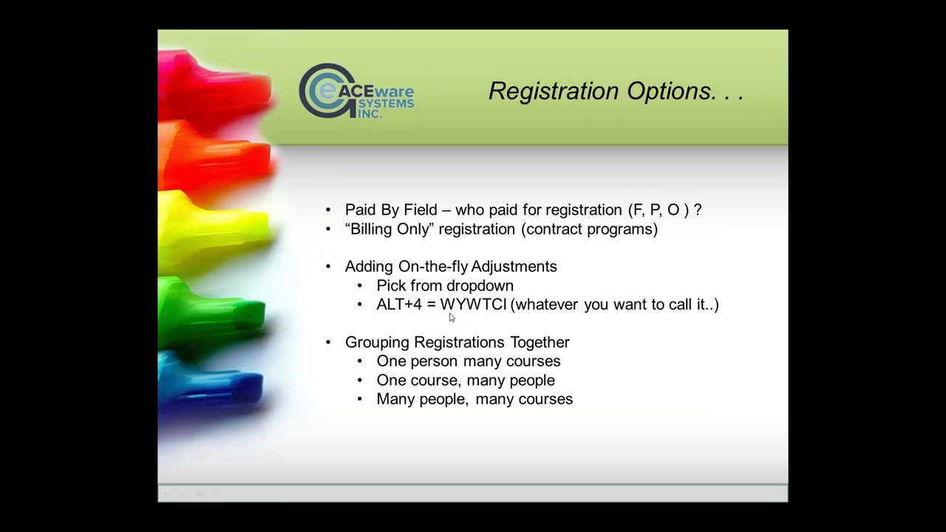
key(alt+Tab)
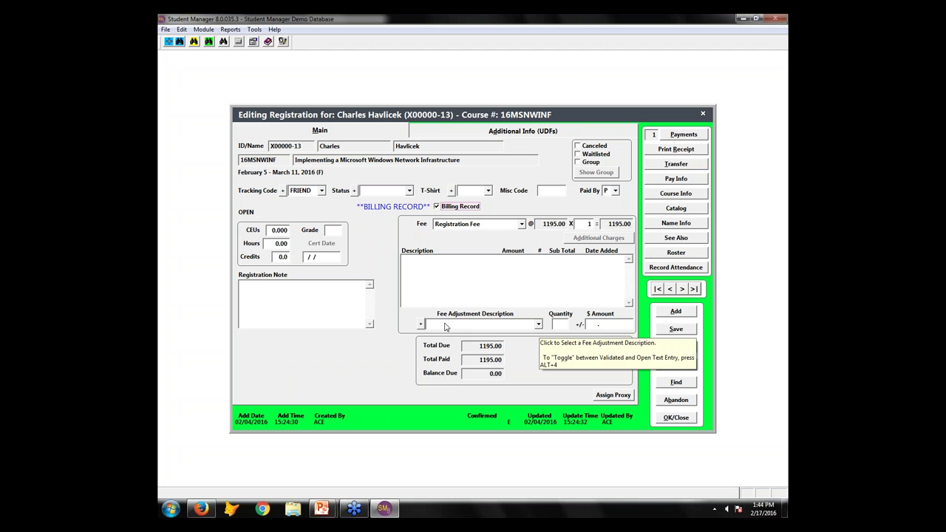
click(539, 325)
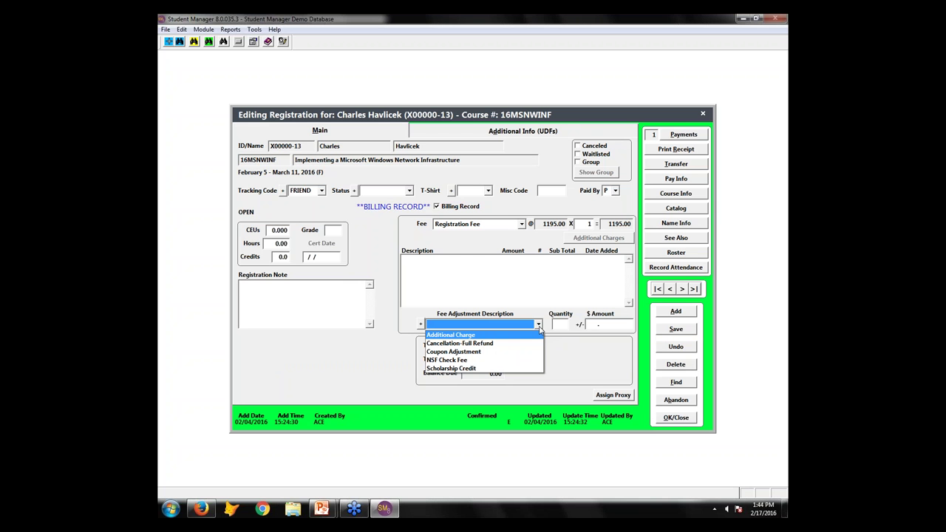
click(466, 336)
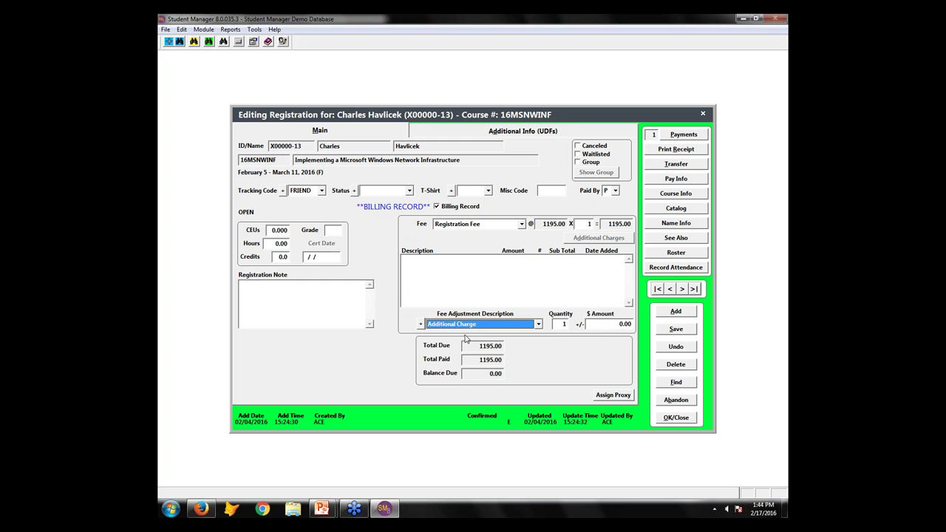
click(613, 325)
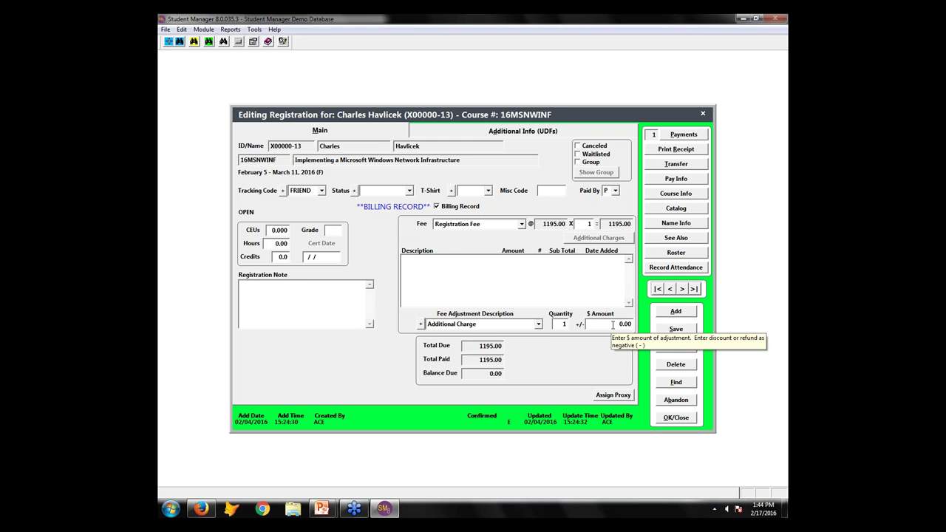
text(5)
key(Return)
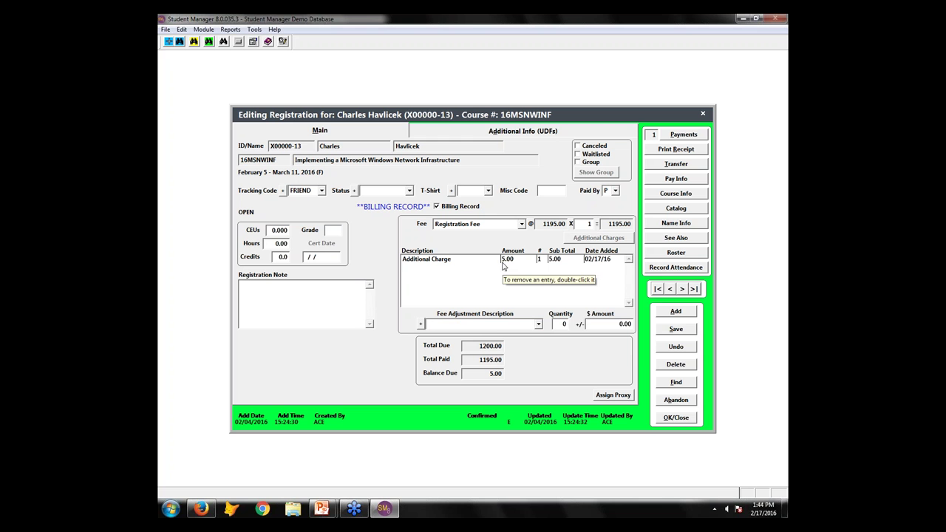
Select Additional Charge as the description of another fee adjustment and review the other adjustment choices.
click(539, 325)
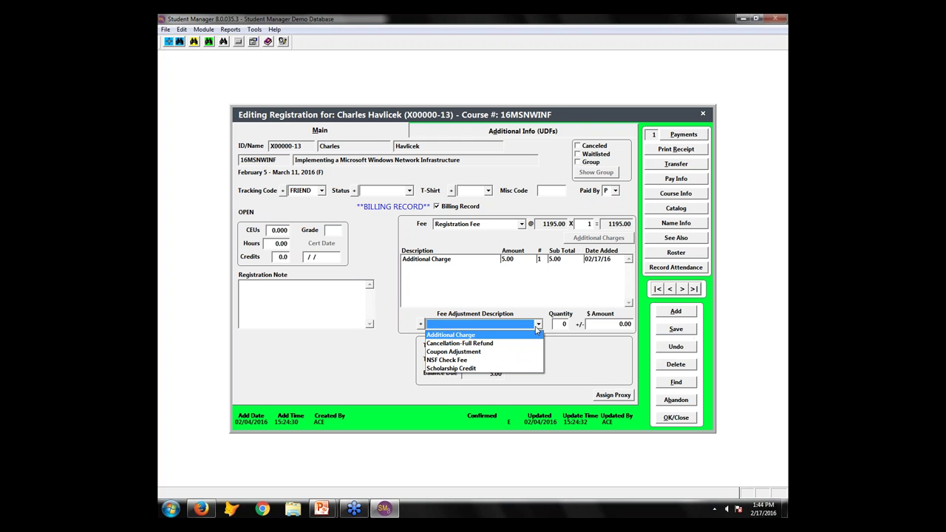
click(468, 337)
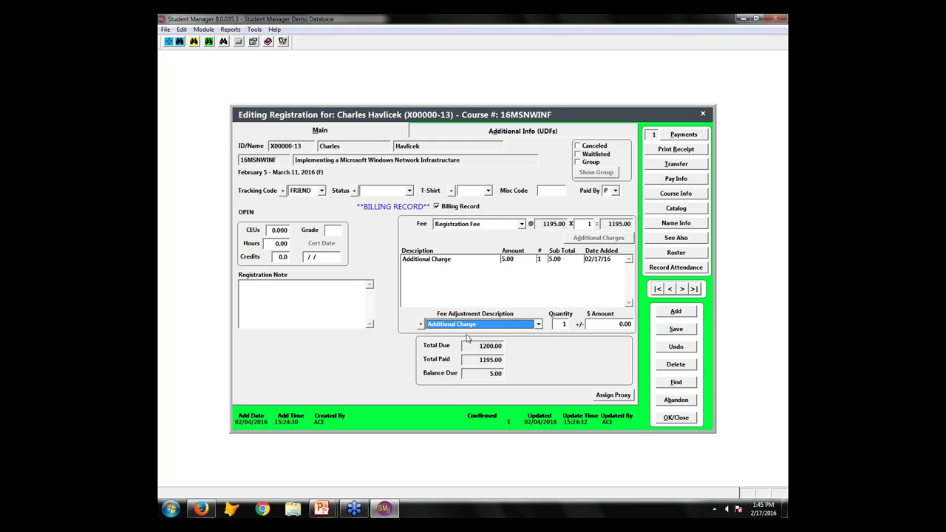
click(539, 326)
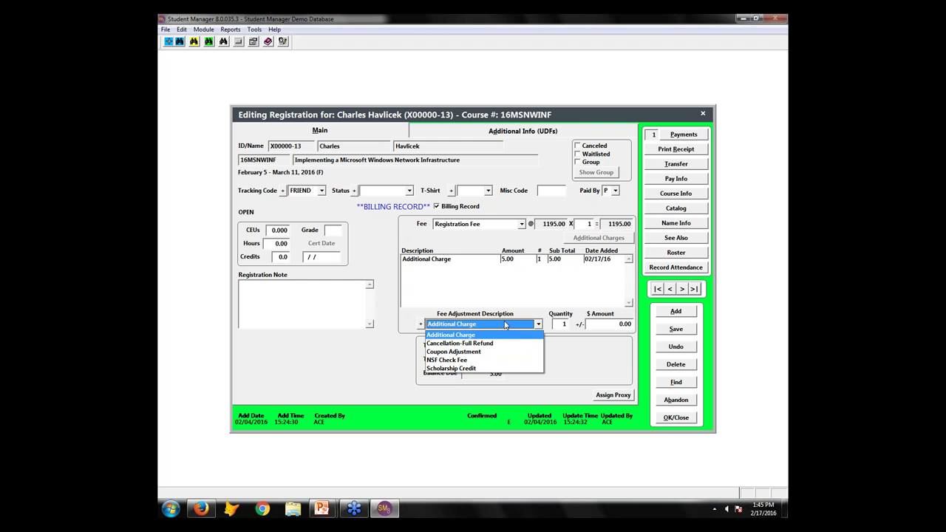
click(506, 327)
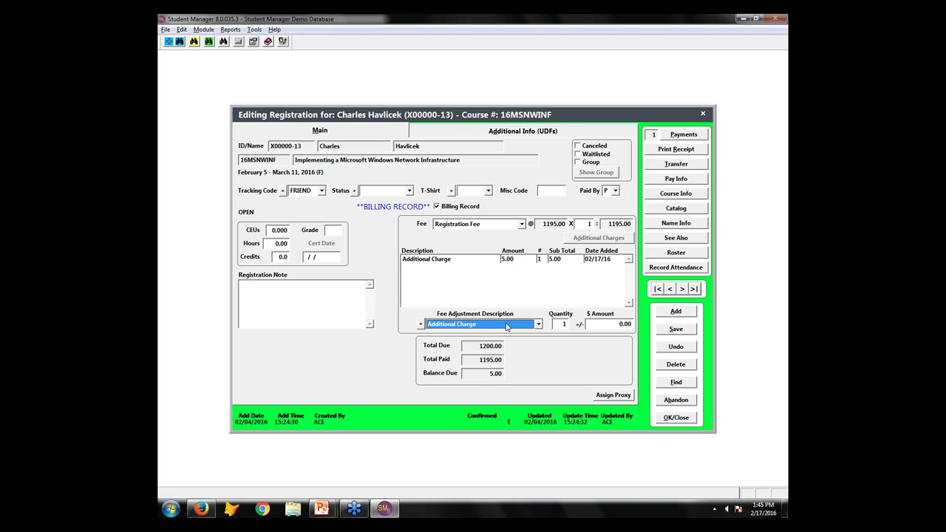
Set the Fee Adjustment Description to open text entry and add an adjustment "Whatever I want to describe+/-" of -7.50.
key(Return)
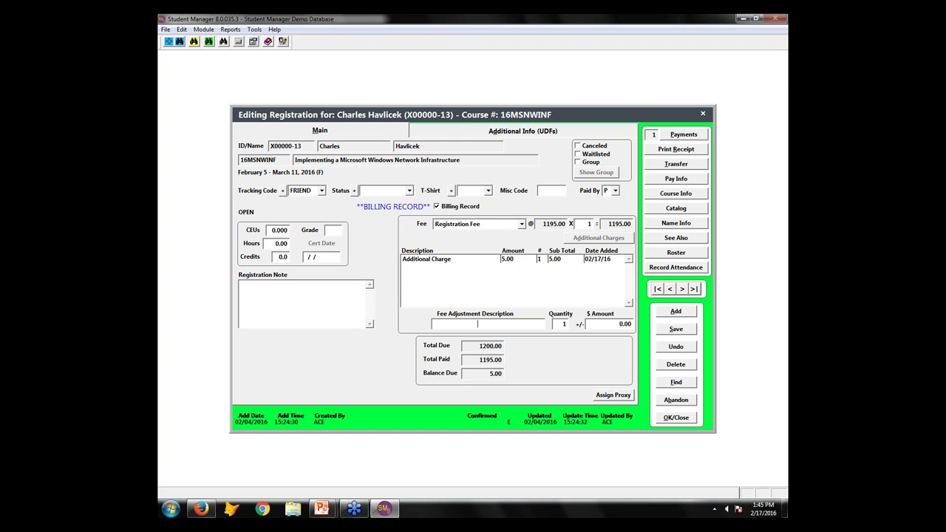
text(Whatever)
text( I want to de)
text(scribe)
text(+)
text(/)
text(-)
text(7.5)
key(Return)
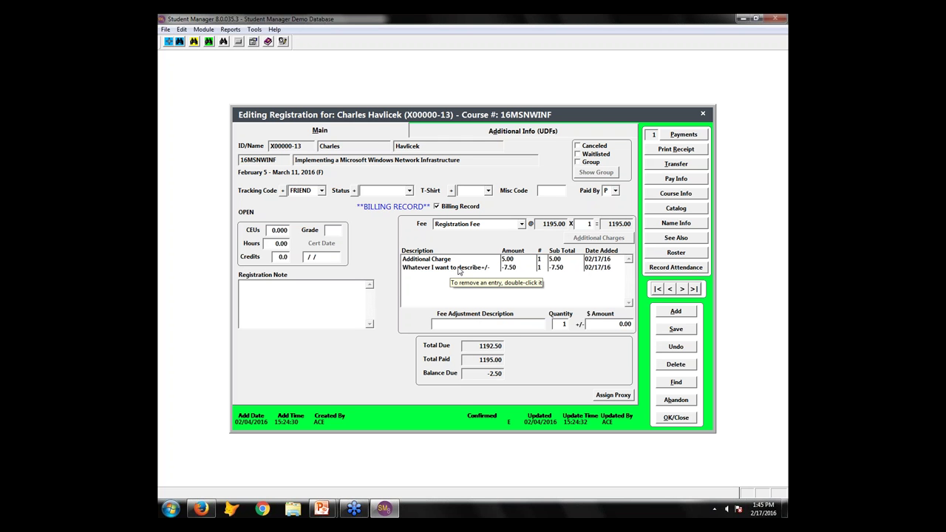
Return the Fee Adjustment Description to validated entry and view its choices without changing the selection.
click(533, 327)
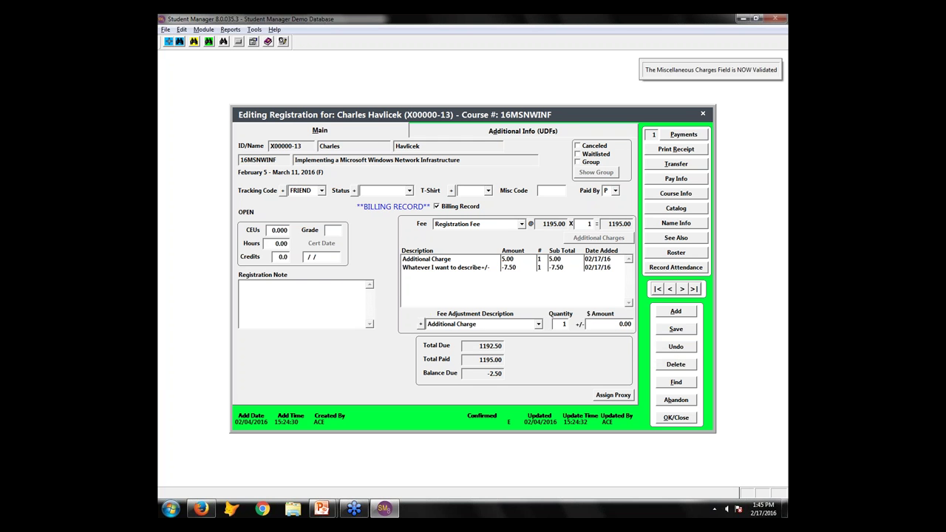
click(539, 324)
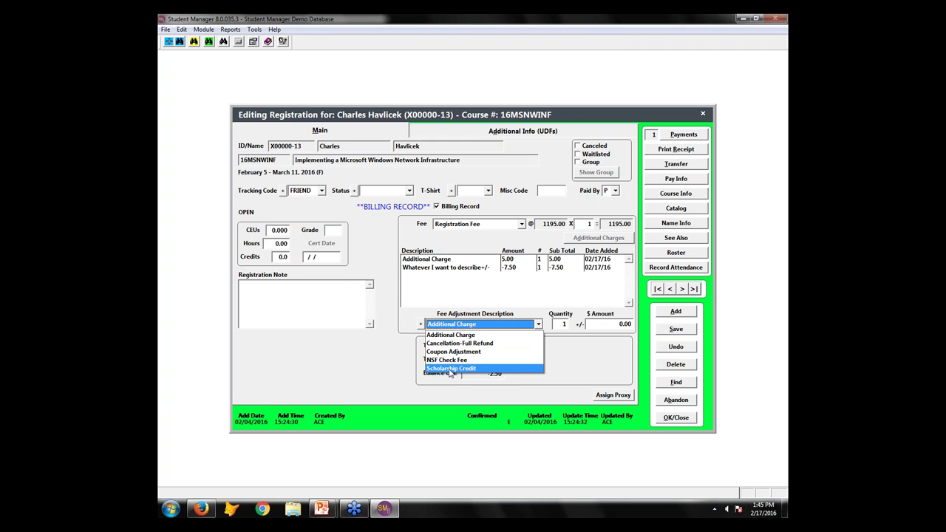
click(453, 295)
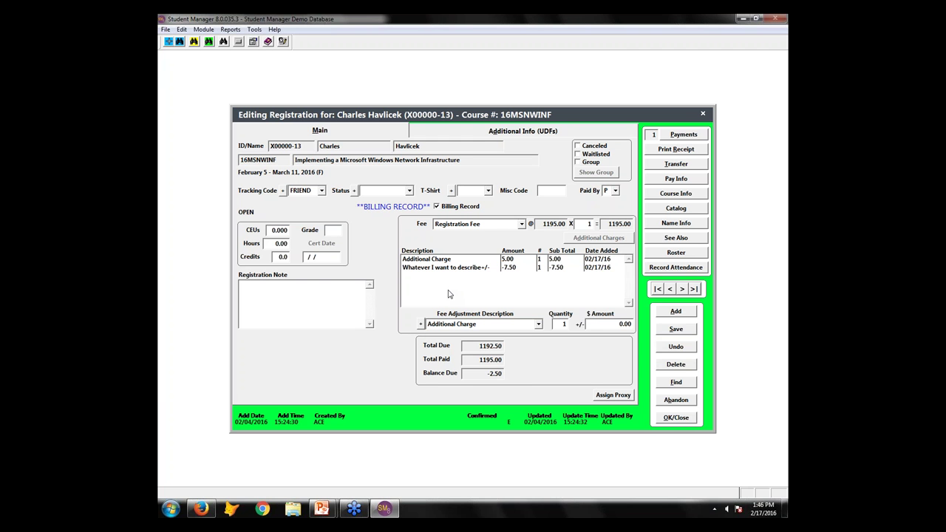
Switch to the PowerPoint slide show, look ahead one slide and return to the Registration Options slide.
mouse_move(321, 509)
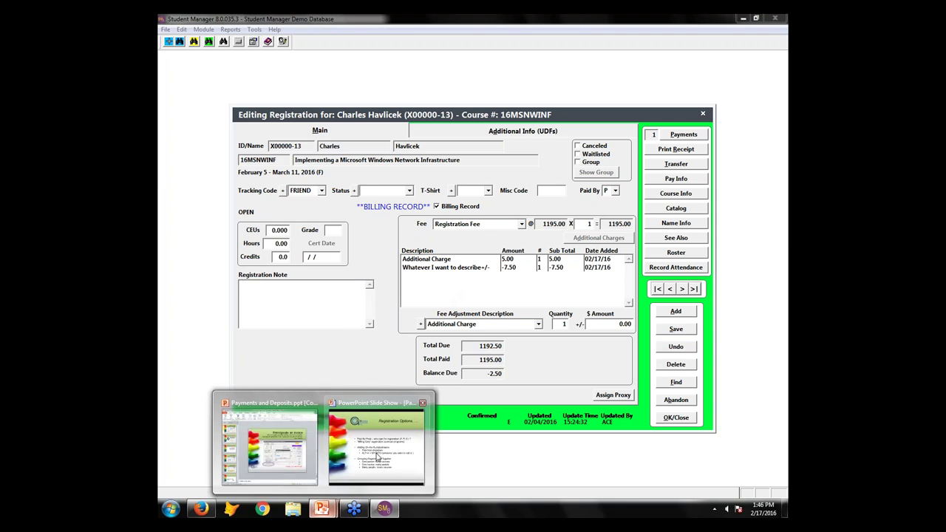
click(378, 452)
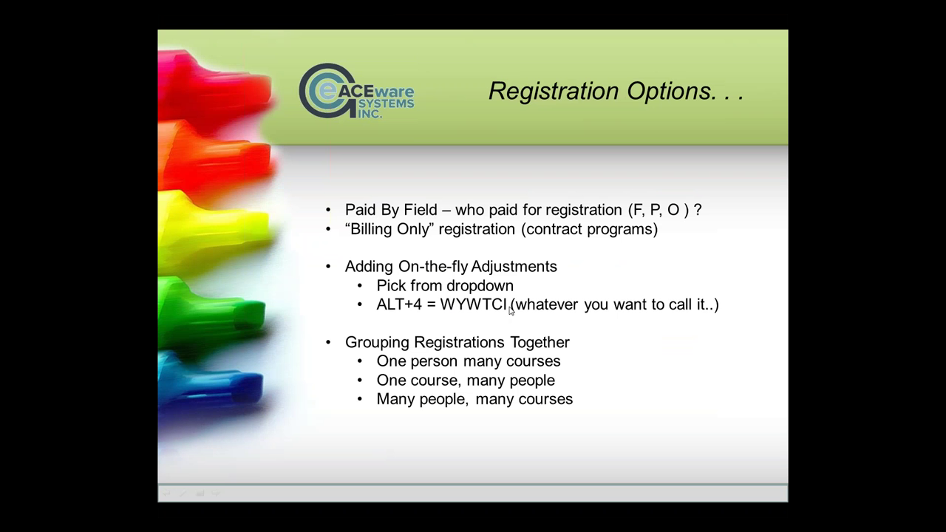
click(419, 348)
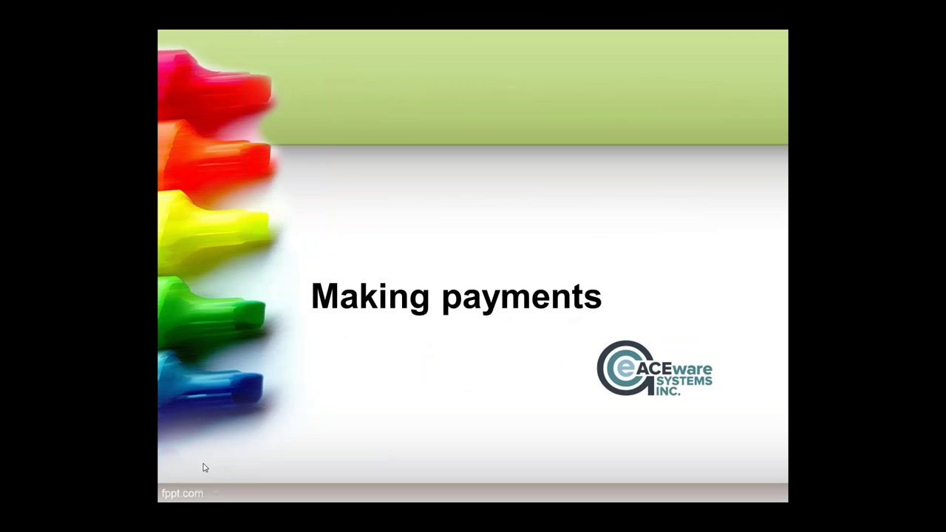
key(Left)
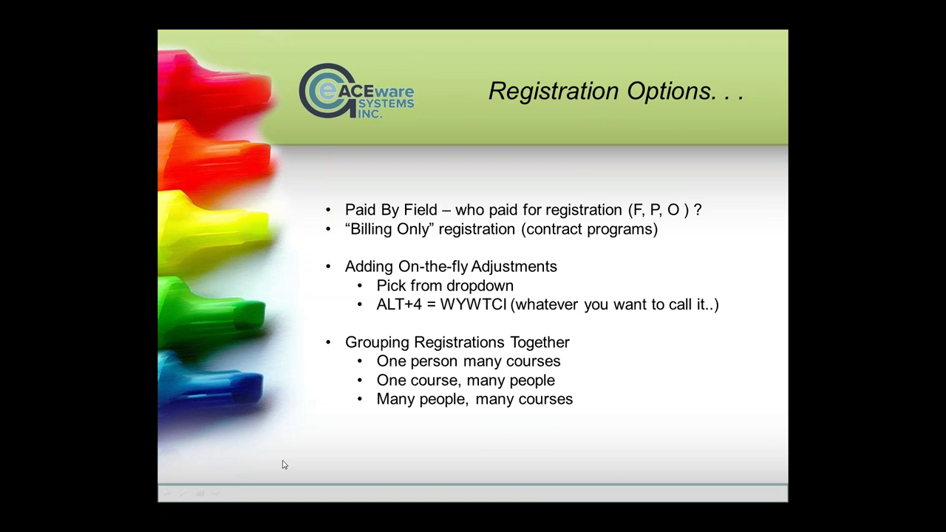
Close the edited registration in Student Manager and advance the PowerPoint slide show to the Making payments slide.
key(alt+Tab)
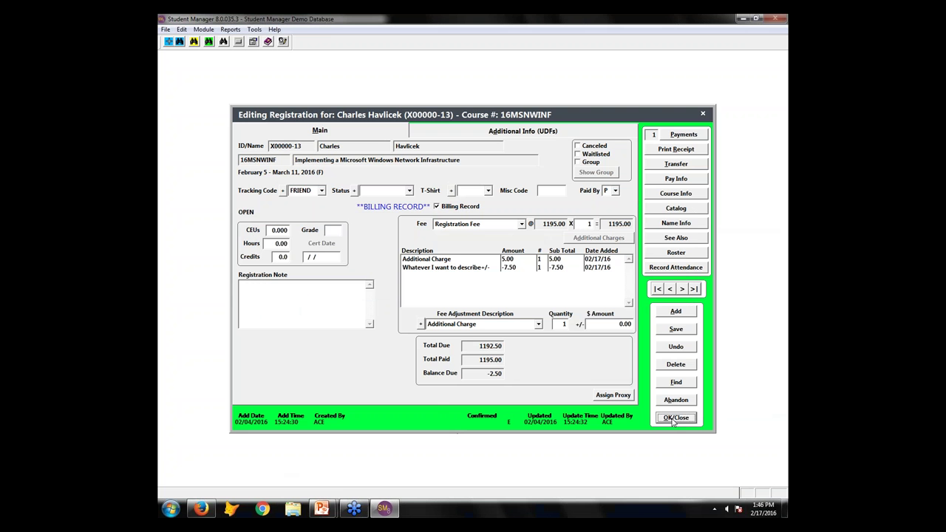
click(674, 419)
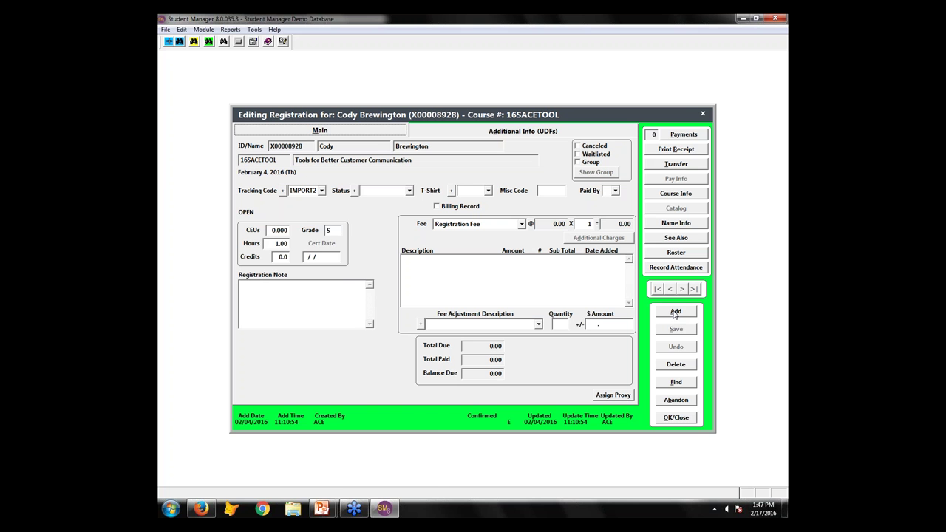
click(326, 512)
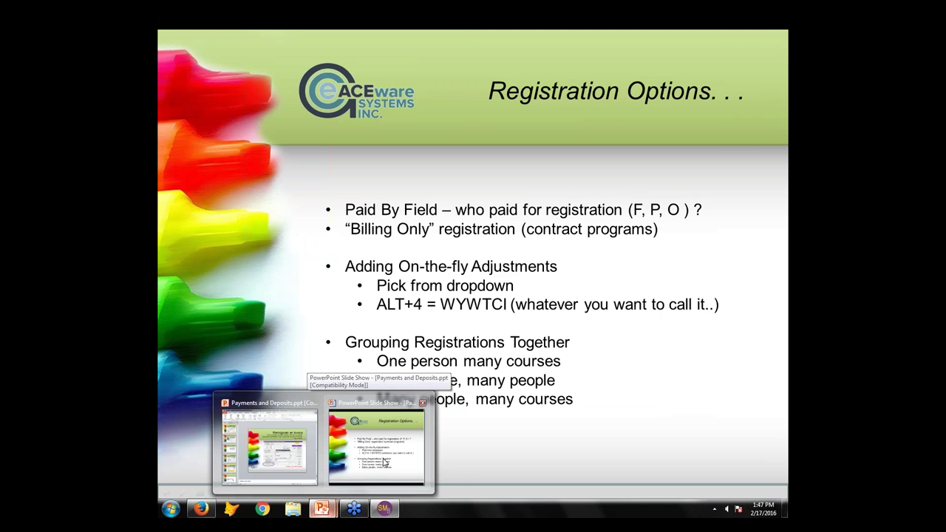
click(384, 463)
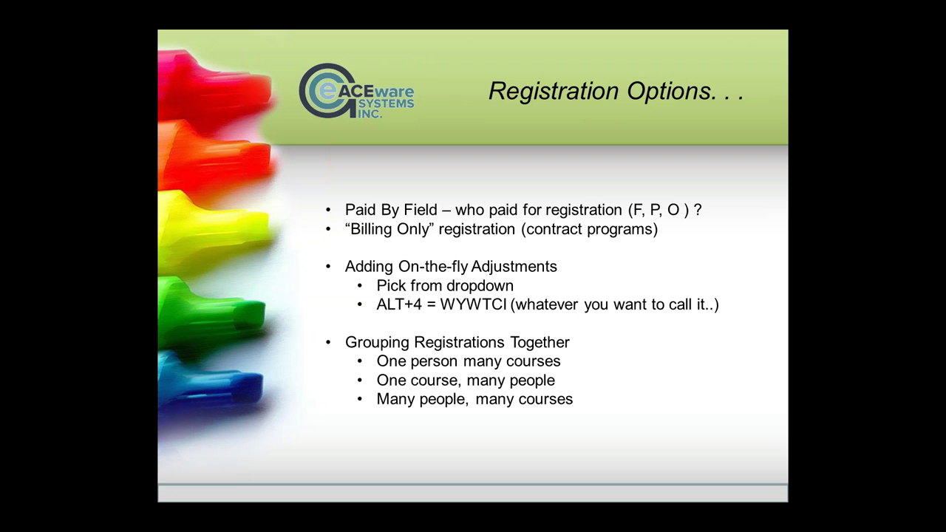
key(Right)
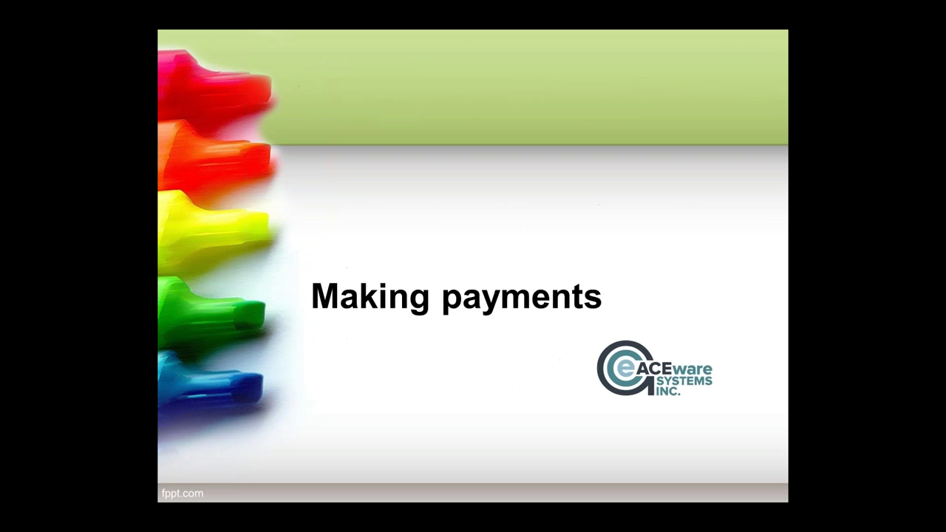
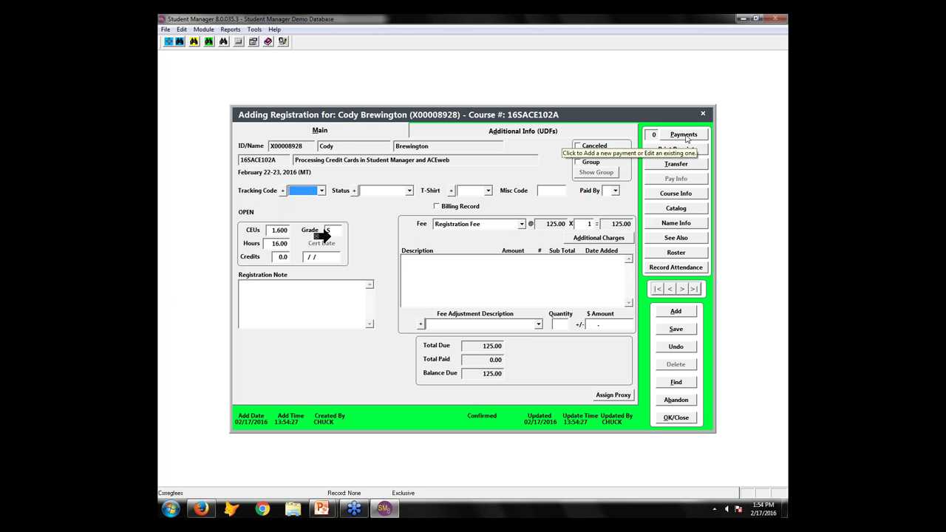
Start a payment for the Processing Credit Cards in Student Manager registration with payment type Check and check number 2123.
click(684, 135)
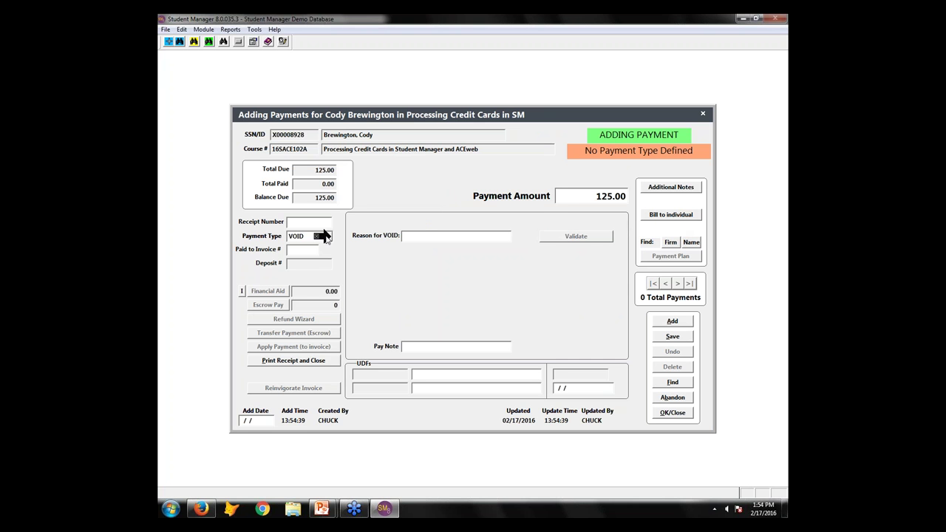
click(329, 236)
click(296, 264)
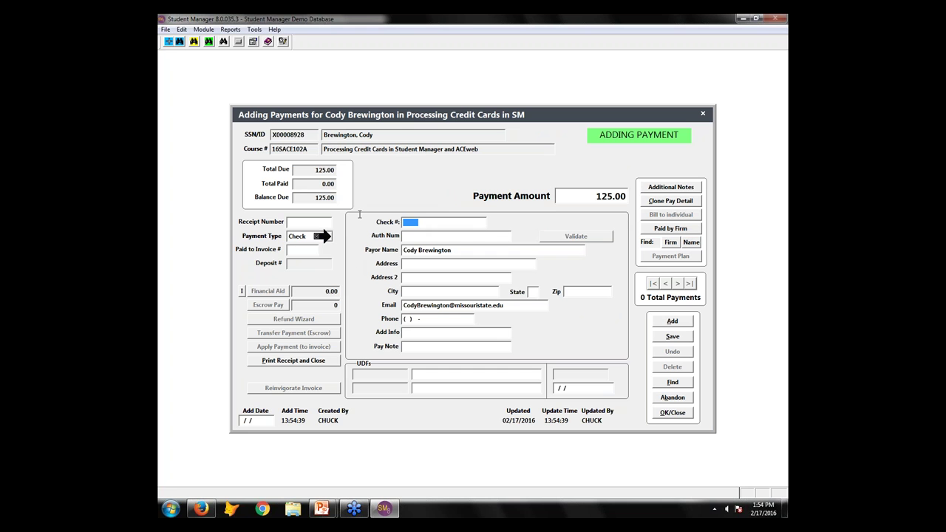
text(2123)
Set the check payment's Add Date to 02/12/2016 and save the payment.
click(262, 421)
text(02)
text(0)
text(2)
text(2016)
click(672, 337)
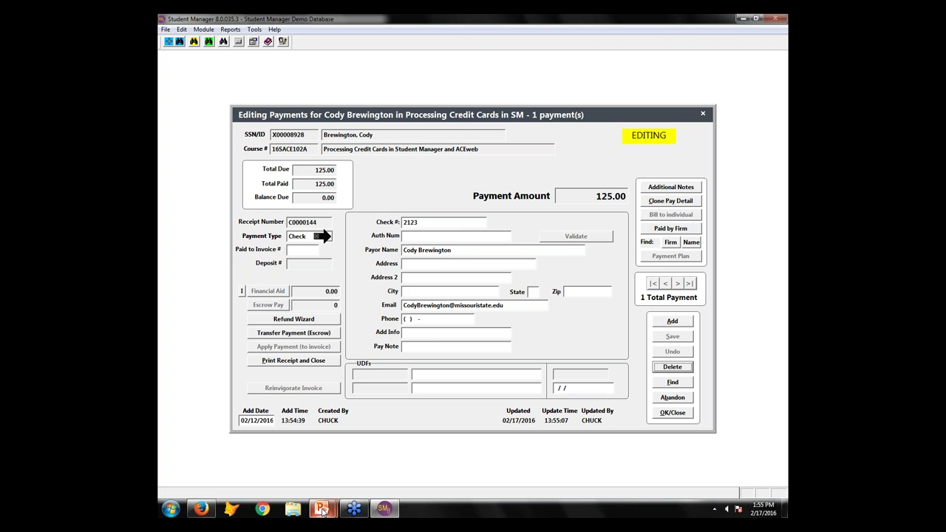
Switch to the PowerPoint slide show and move the arrow marker from the Pay Date tip to the Reset Billing tip.
mouse_move(321, 511)
click(370, 464)
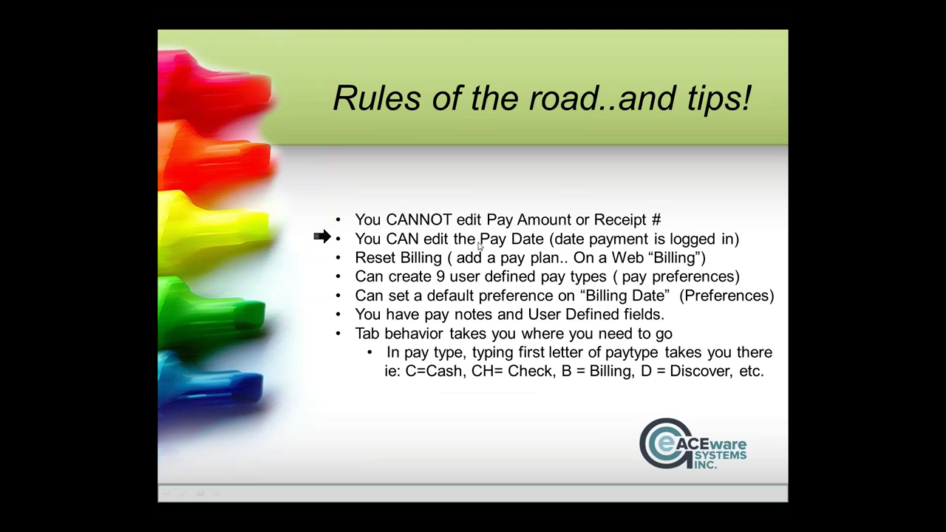
drag(323, 238, 326, 261)
drag(327, 261, 335, 263)
Examine the Payment Type choices of the saved payment in Student Manager and return to the Rules of the road slide.
key(alt+Tab)
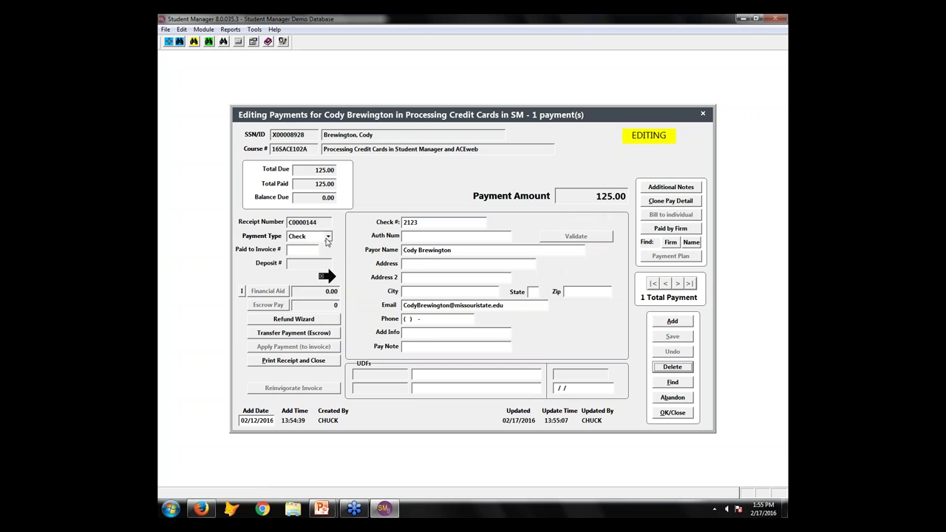
click(328, 237)
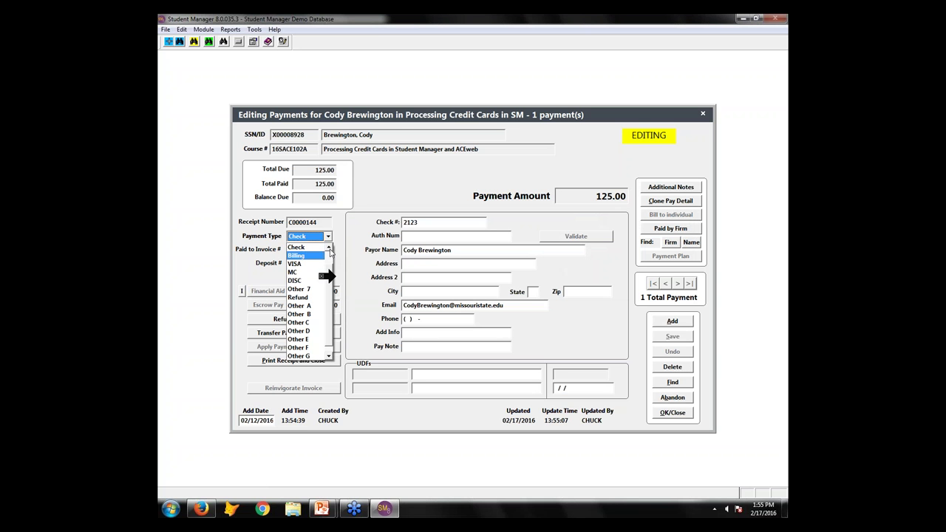
click(329, 250)
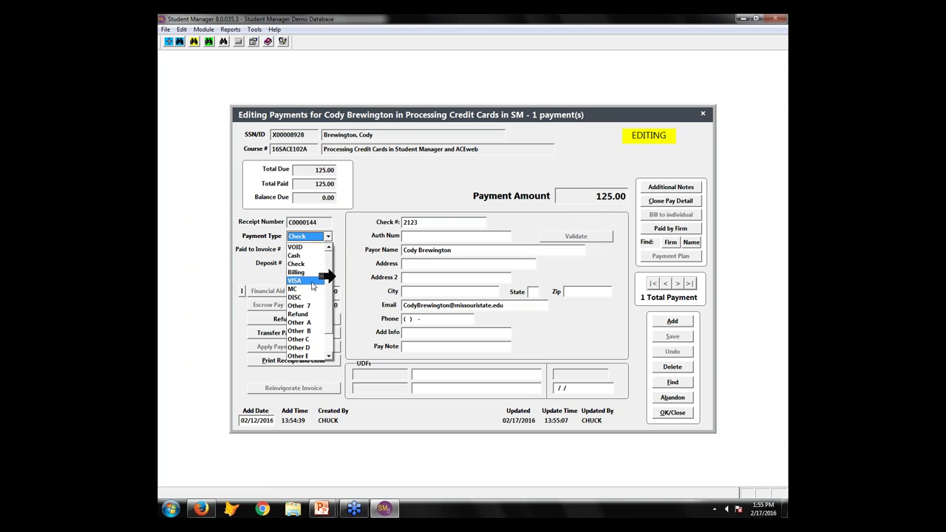
click(329, 357)
click(329, 357)
click(329, 357)
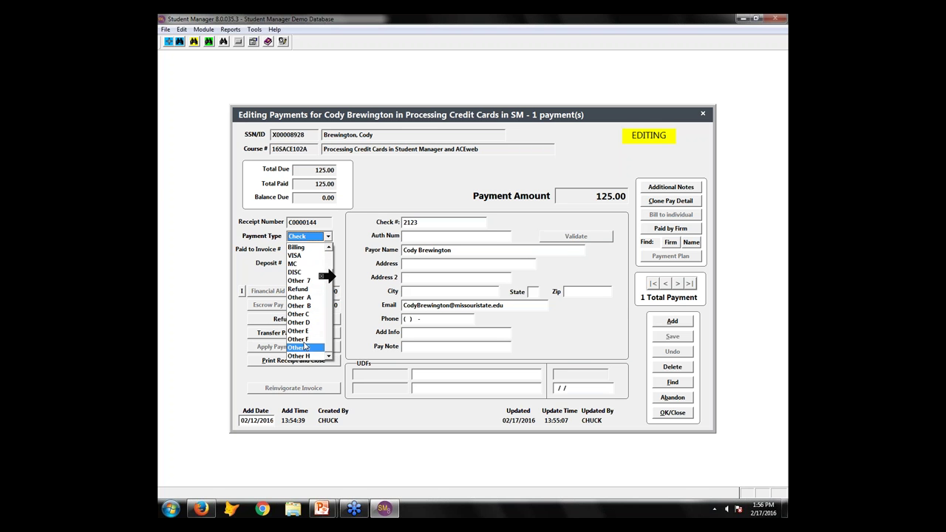
click(323, 510)
click(379, 464)
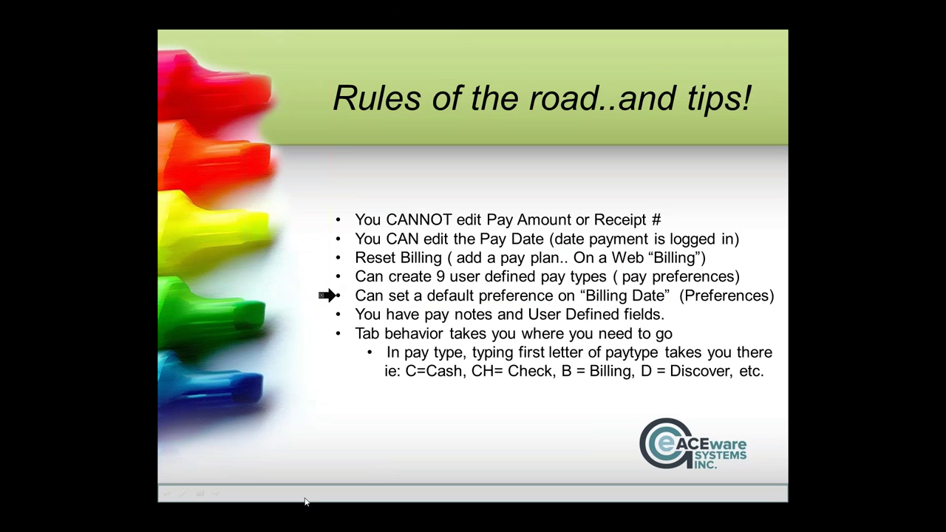
Close the payment and registration windows in Student Manager and show the Pay preferences.
key(alt+Tab)
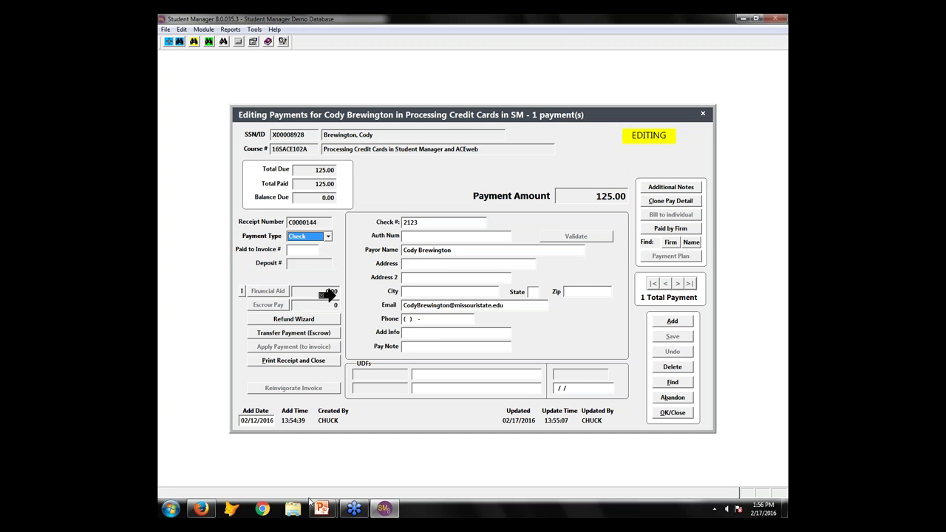
click(686, 400)
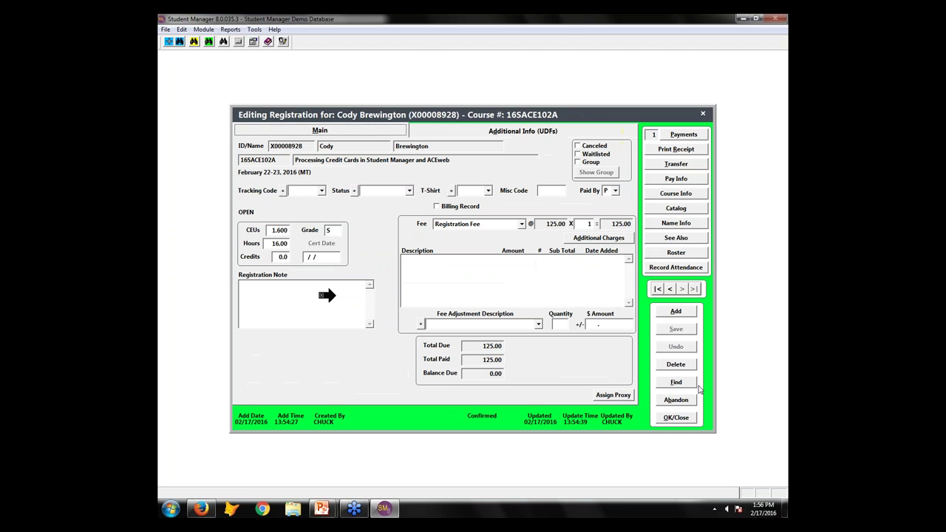
click(686, 401)
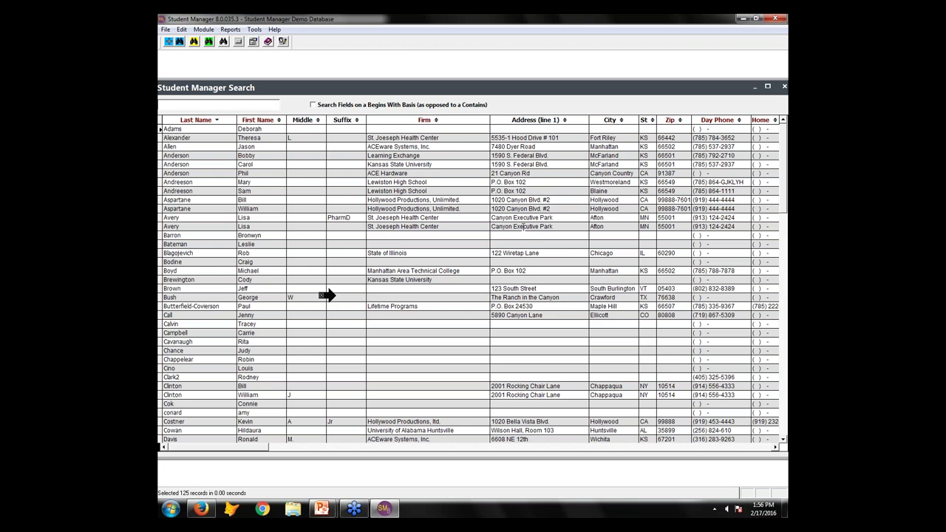
click(643, 162)
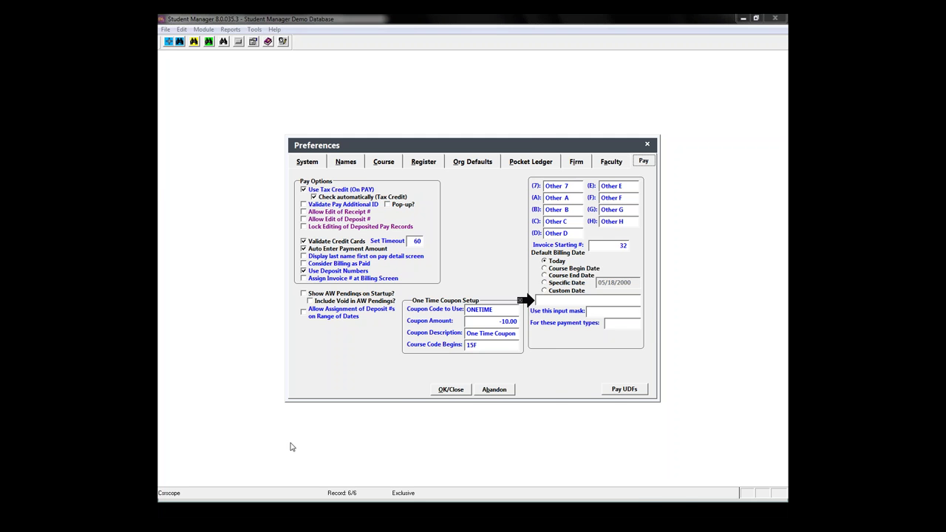
Check the Rules of the road slide in PowerPoint and return to the Pay preferences in Student Manager.
key(alt+Tab)
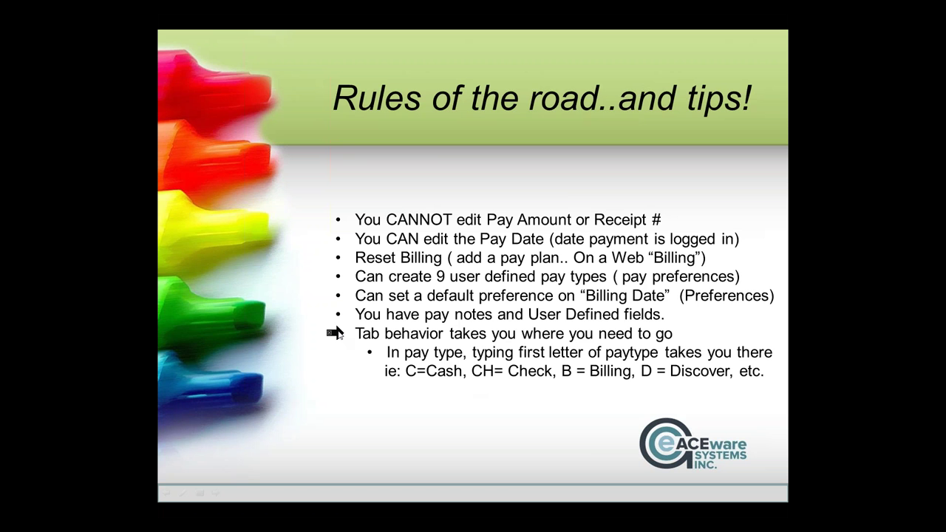
key(alt+Tab)
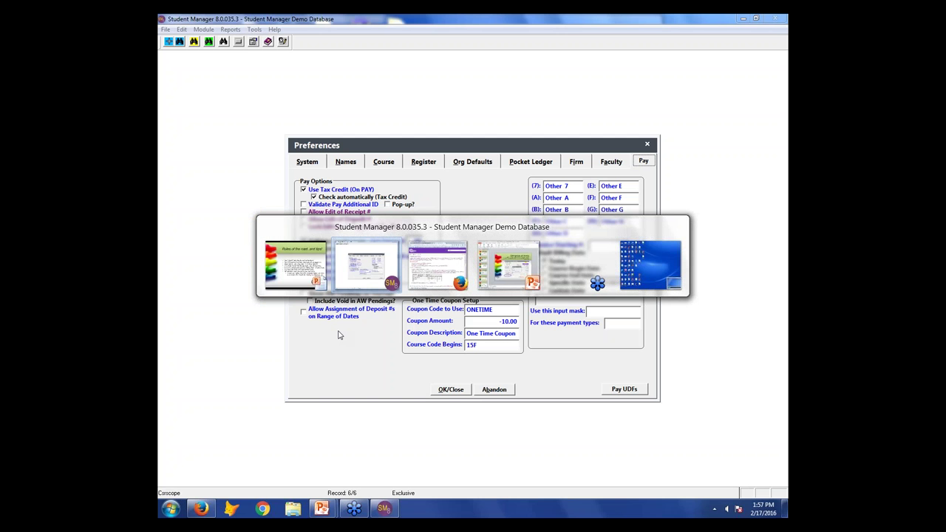
key(alt+Tab)
key(alt+Tab)
key(alt+Tab)
key(alt+Tab)
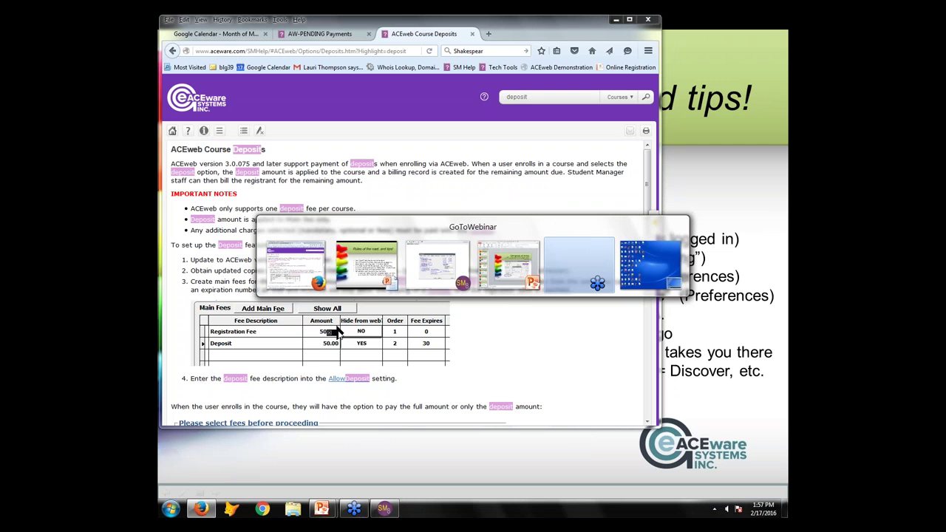
key(alt+Tab)
key(alt+Tab)
key(alt+Tab)
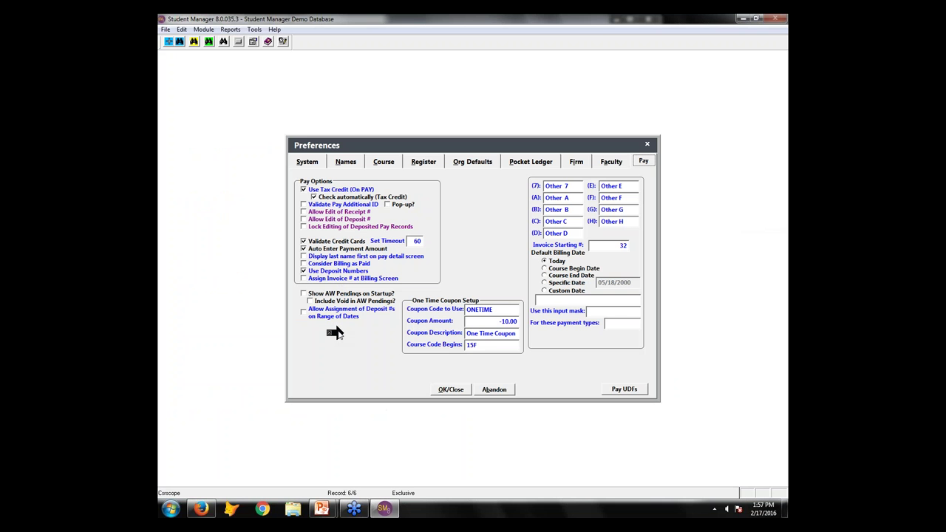
Abandon the preferences and open the Beginning Yoga (16SYOGA1A) registration through the registration lookup.
click(502, 391)
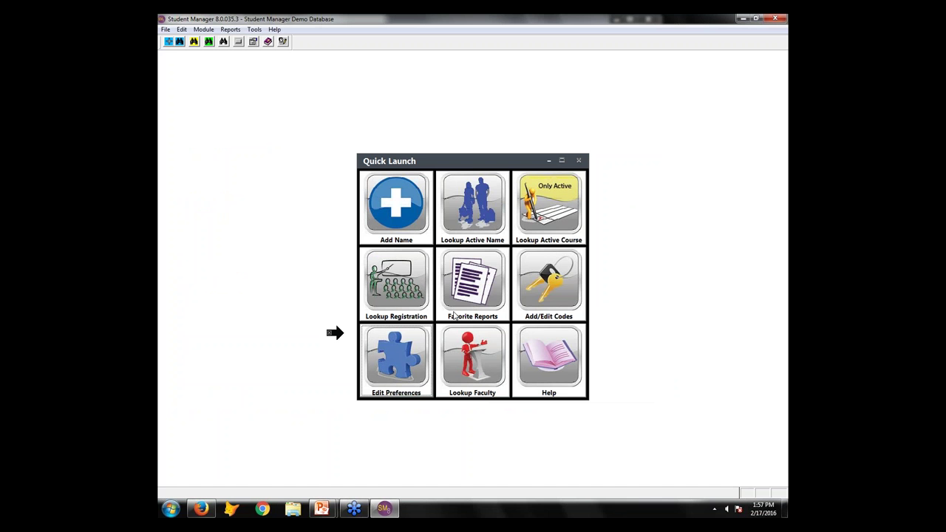
click(423, 277)
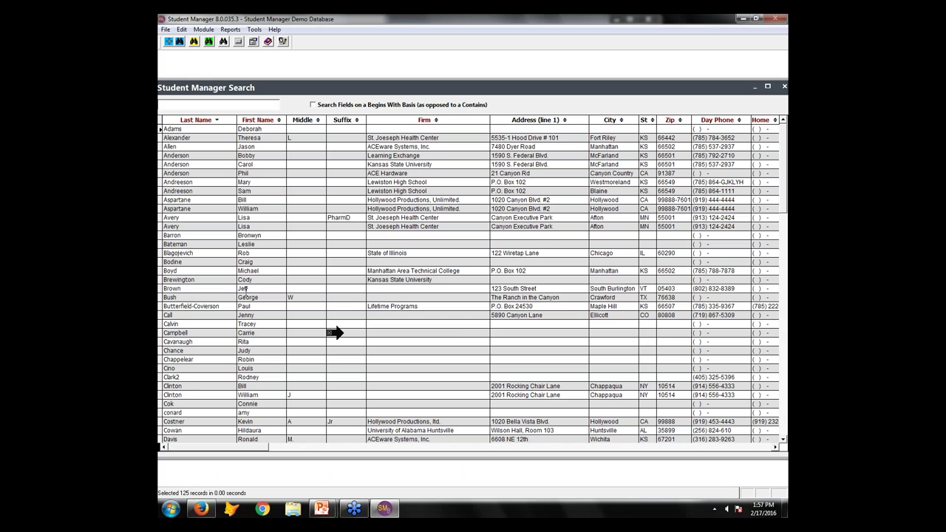
double_click(252, 289)
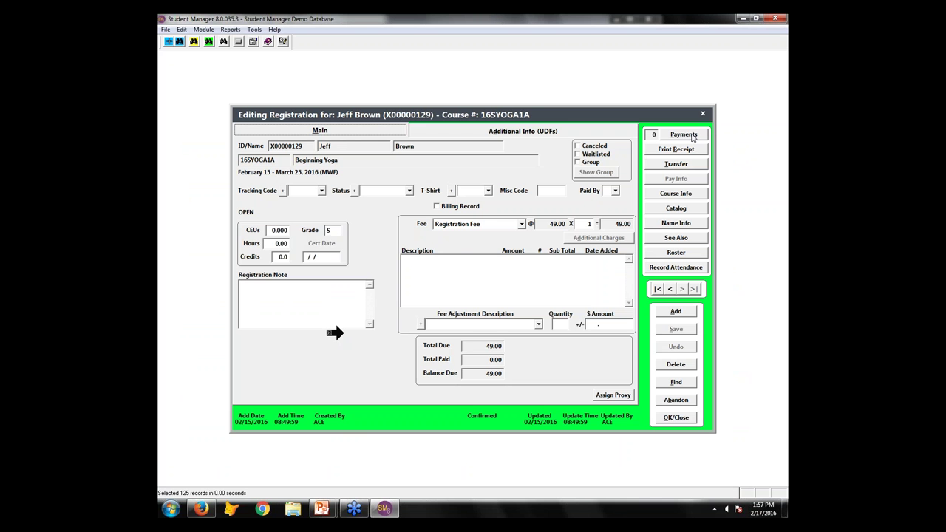
Start a payment for the Beginning Yoga registration and try to save it without choosing a payment type.
click(692, 138)
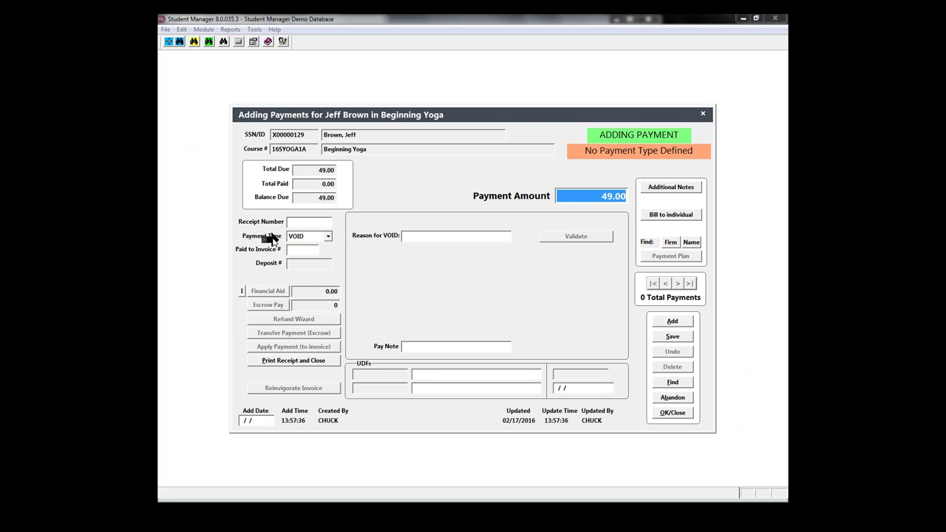
click(675, 337)
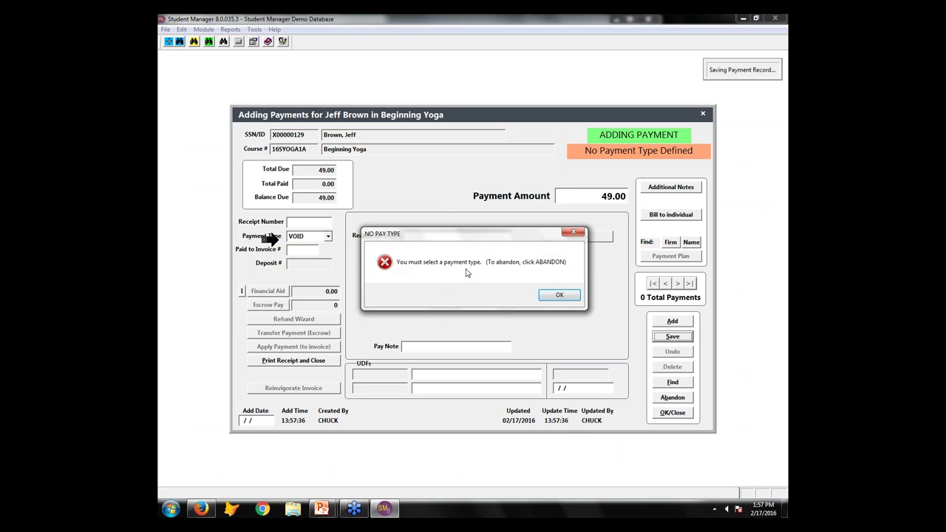
click(578, 298)
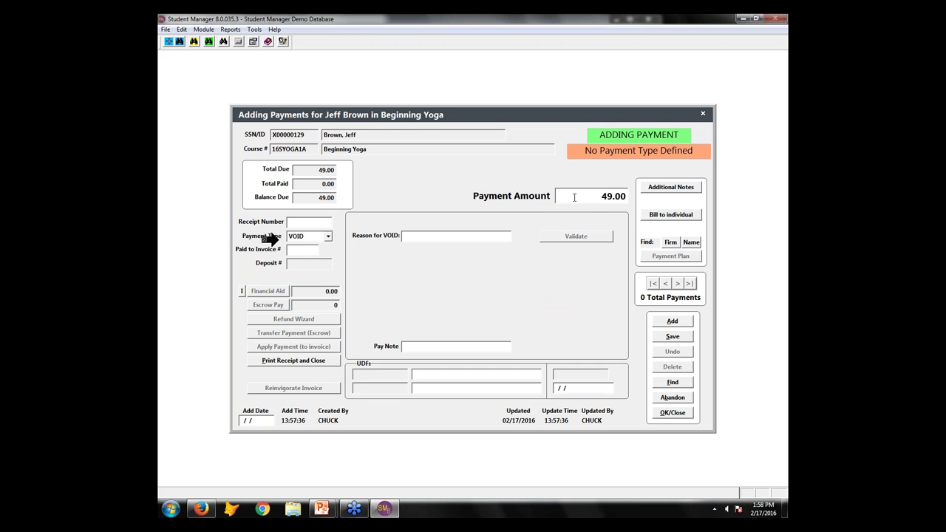
Switch the Payment Type through DISC, VOID, VISA and Check, settle on Other 7, and move on to the Payor Name.
key(Tab)
key(d)
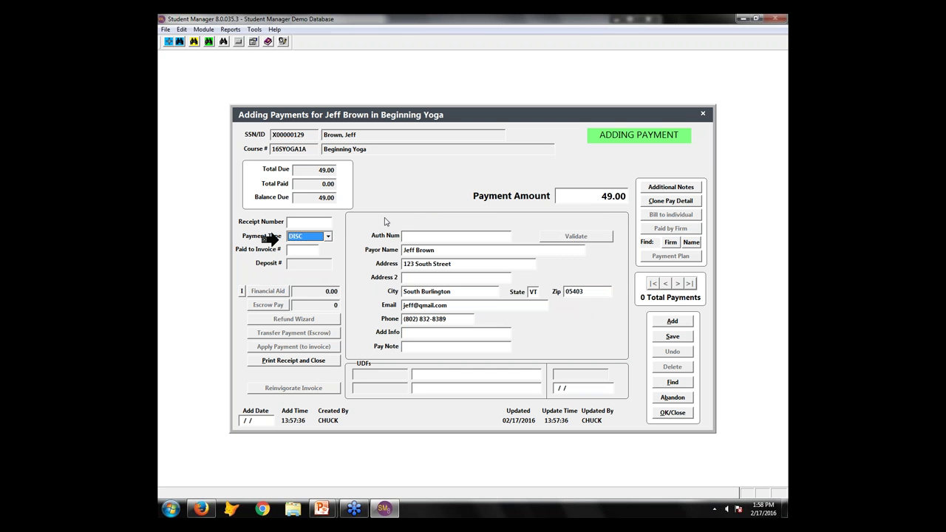
key(v)
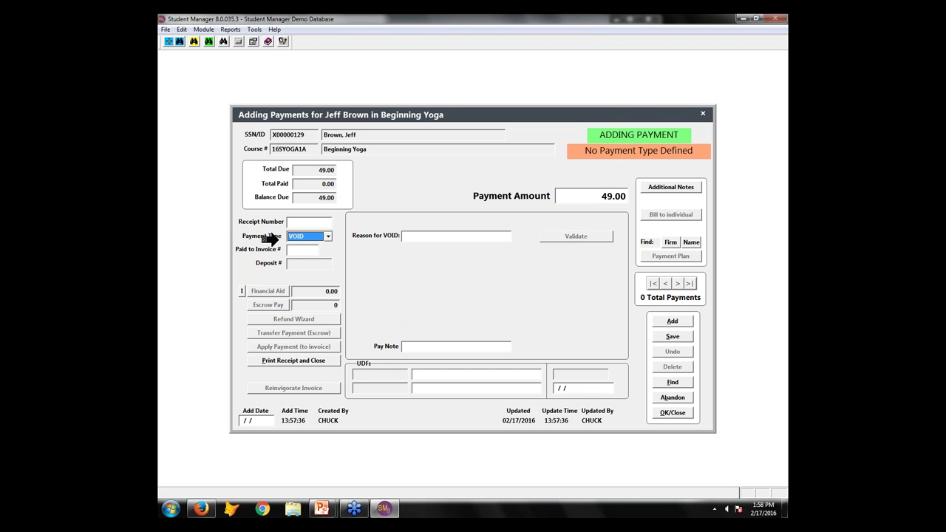
key(v)
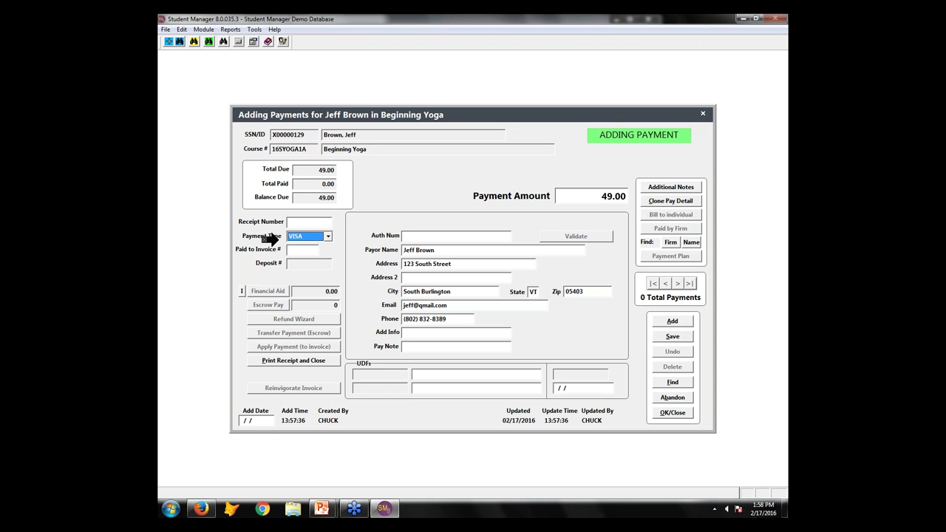
key(c)
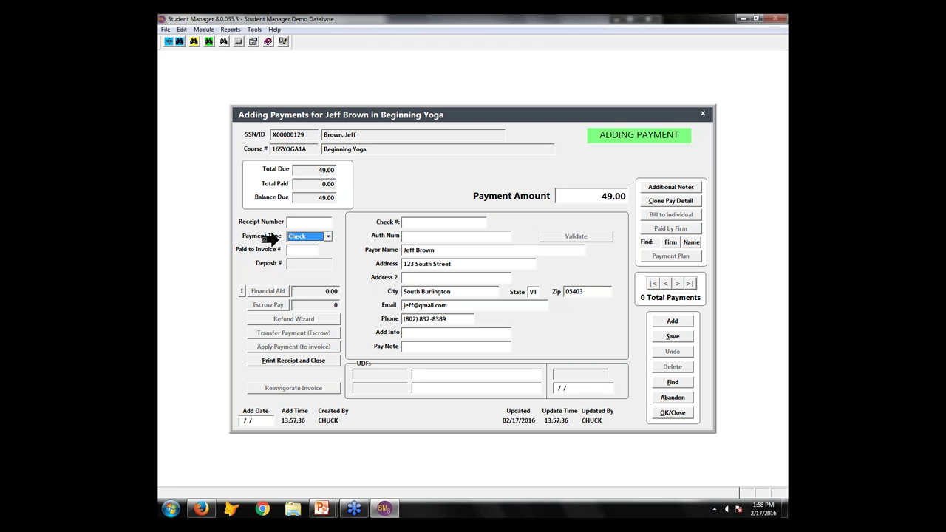
key(c)
key(m)
key(o)
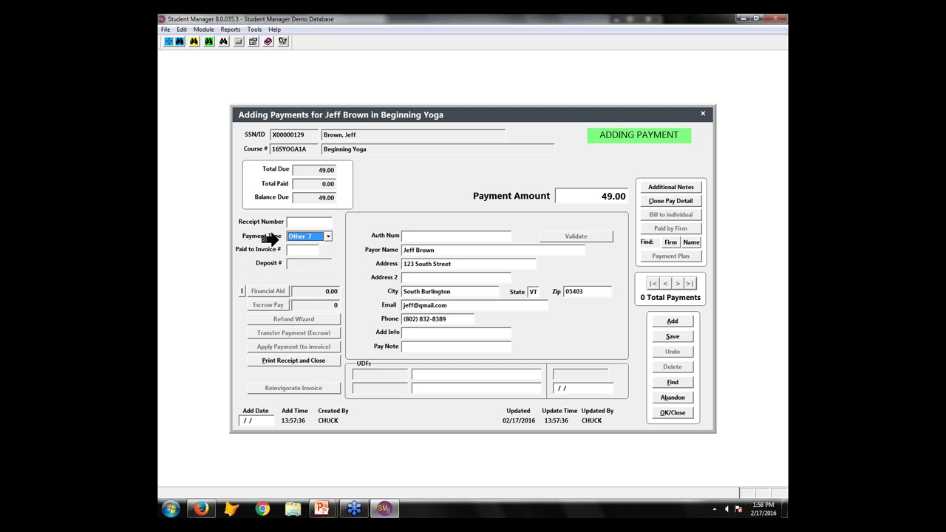
key(Tab)
key(Tab)
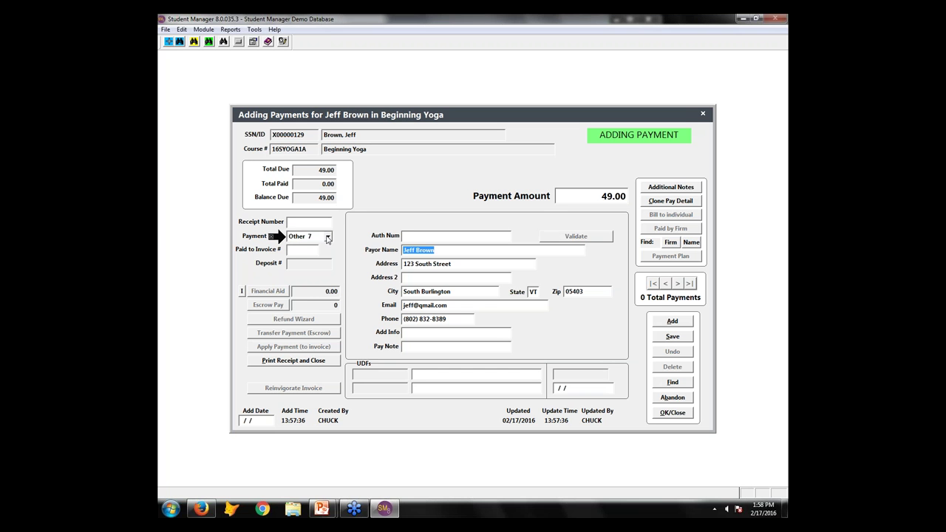
Look through the available Payment Type options for the Beginning Yoga payment and keep Other 7 selected.
click(328, 236)
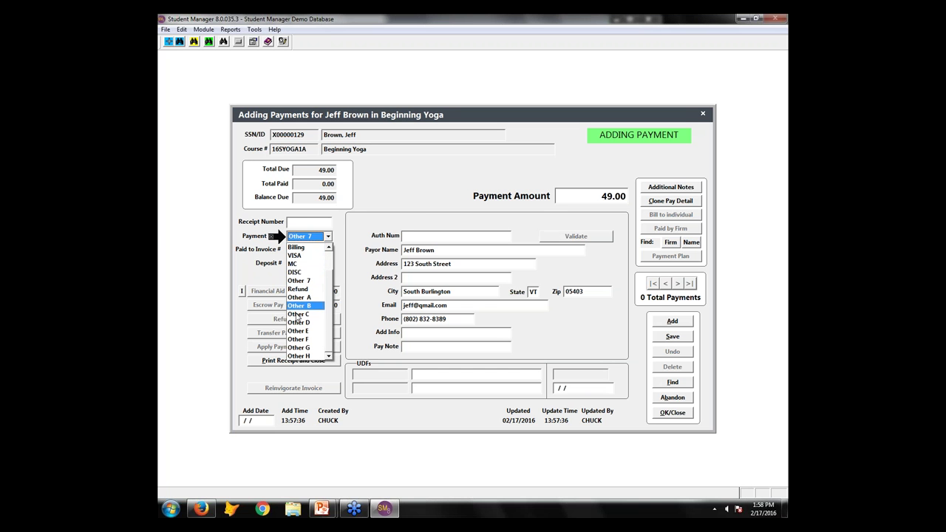
click(310, 237)
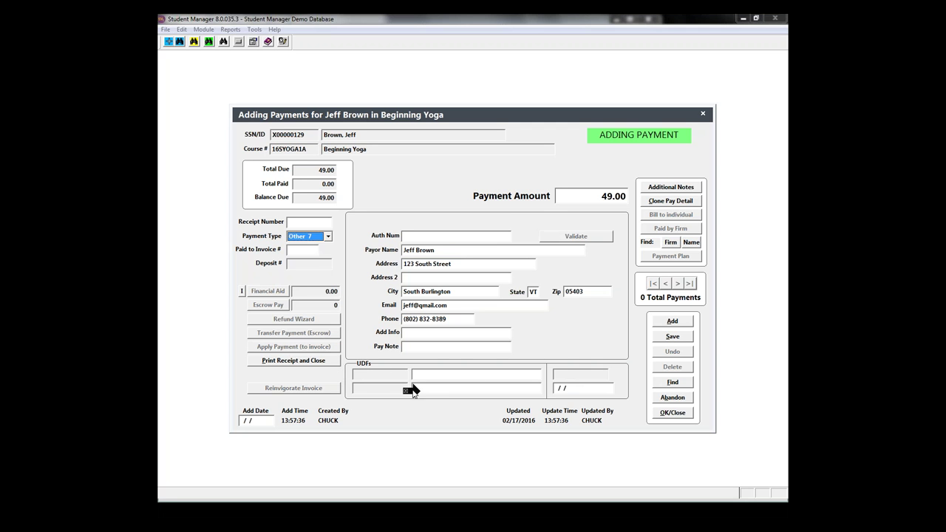
click(556, 390)
Switch to the PowerPoint slide show, go forward to the Grouped Registrations slide, and return to Student Manager.
key(alt+Tab)
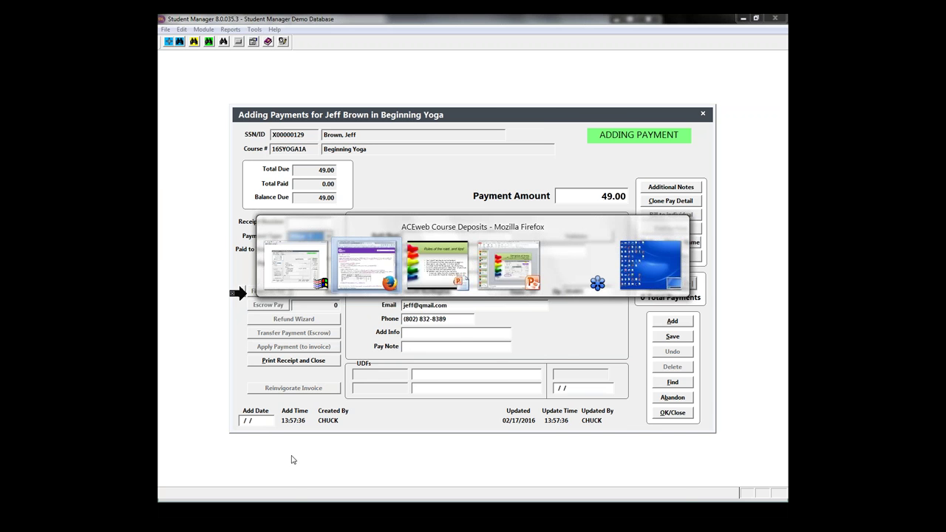
key(alt+Tab)
key(Right)
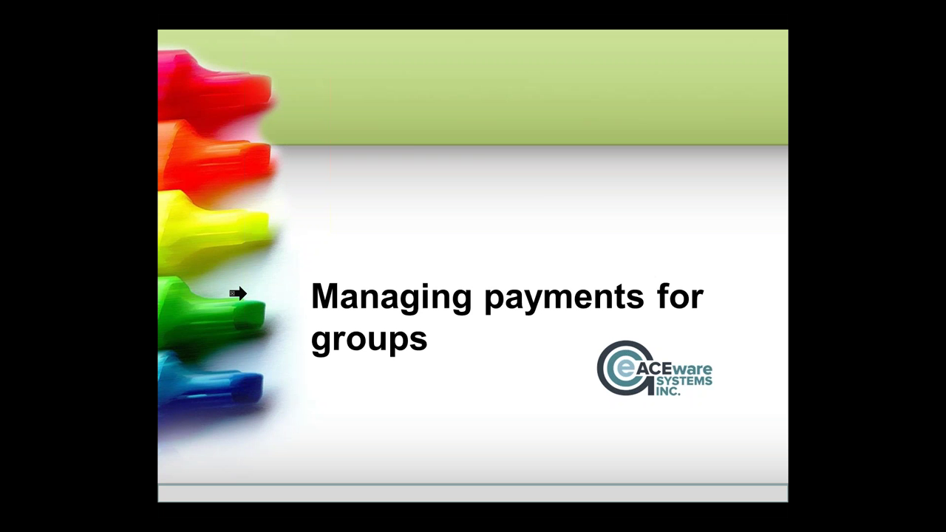
key(Right)
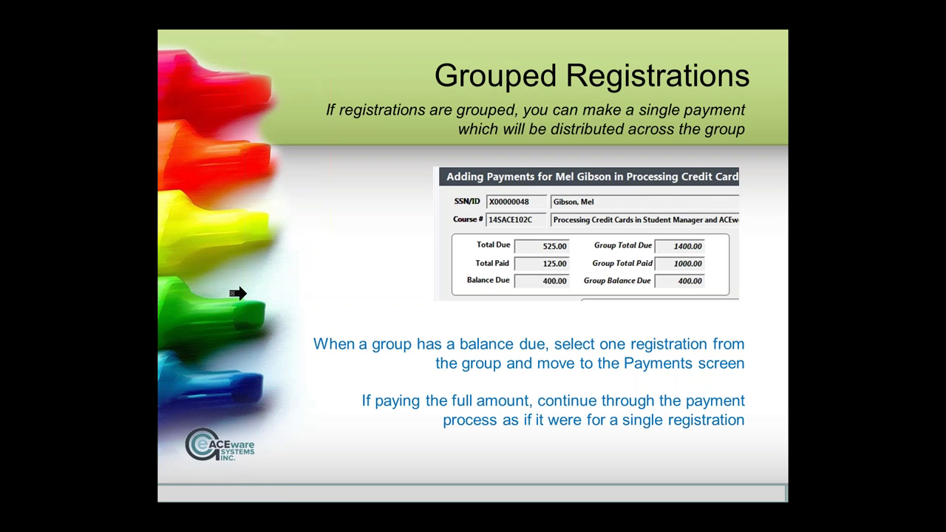
key(alt+Tab)
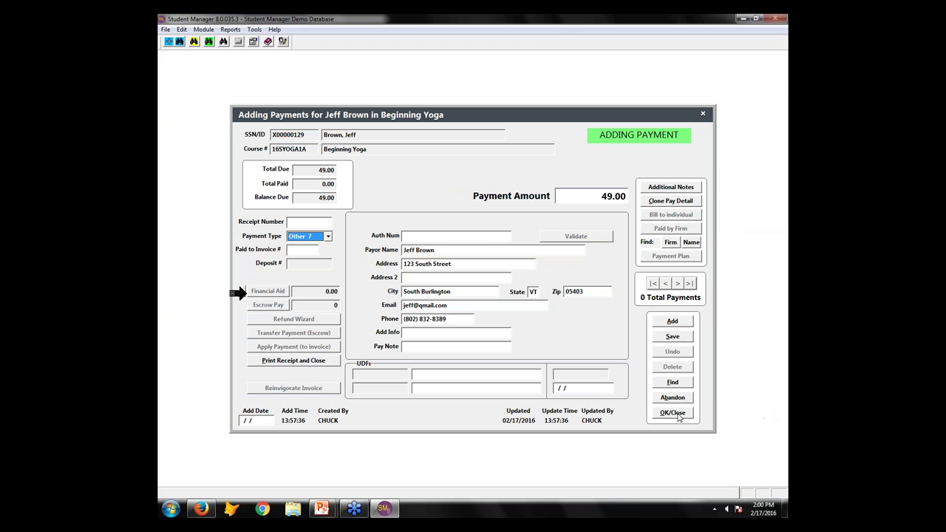
Decline saving the unvalidated Beginning Yoga payment, abandon the payment and its registration, and return to Quick Launch.
click(678, 413)
click(560, 296)
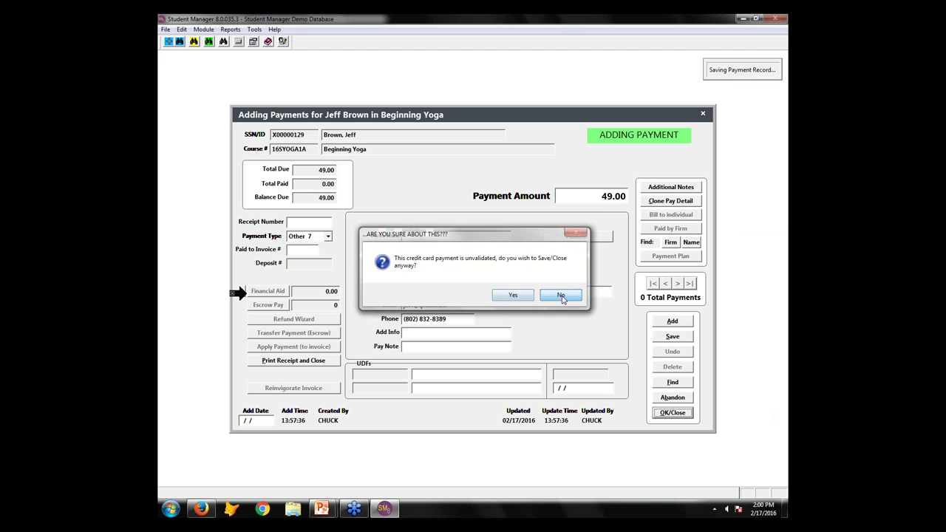
click(669, 398)
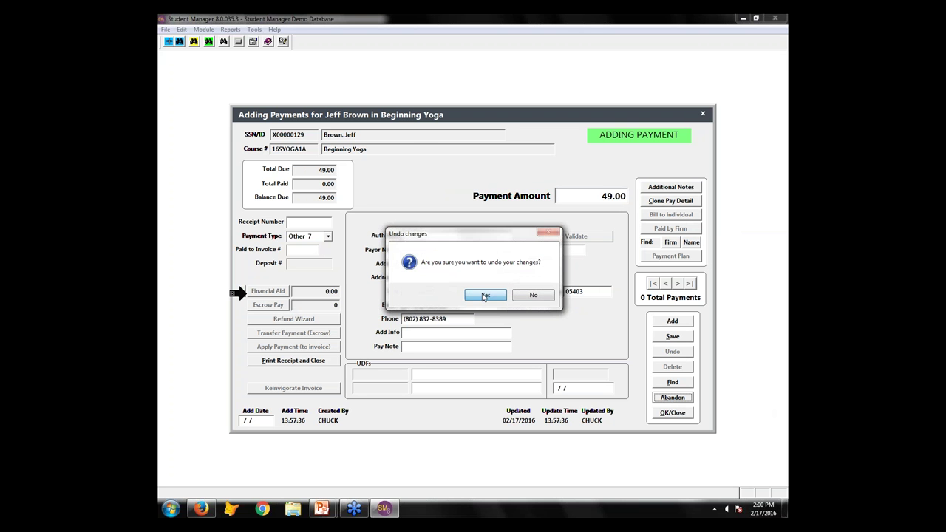
click(485, 296)
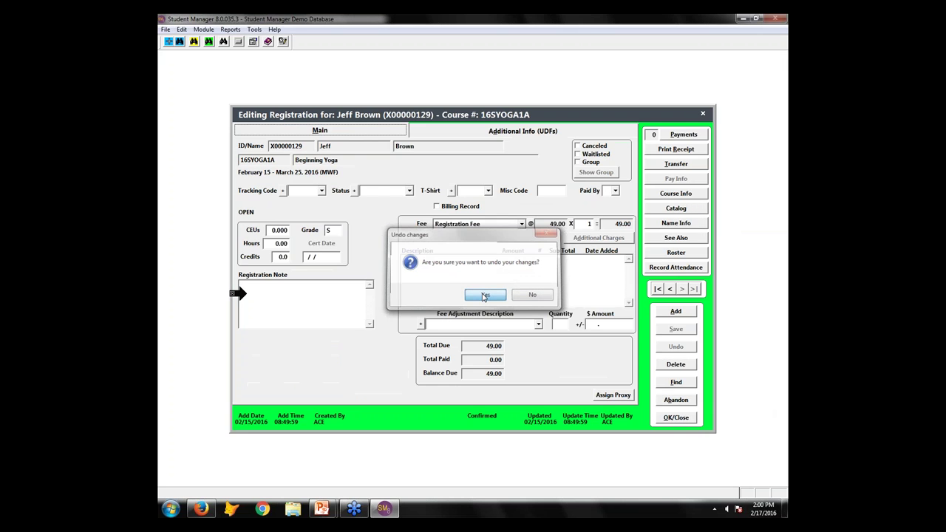
click(485, 296)
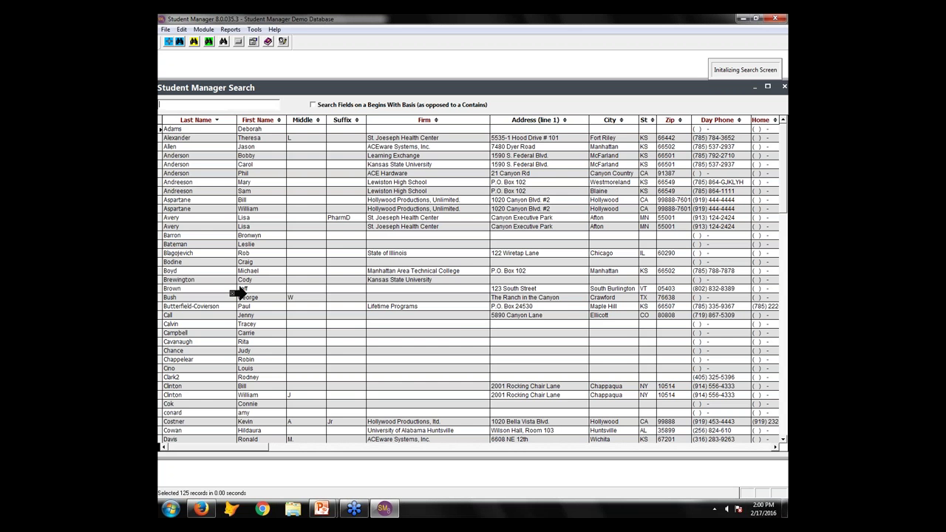
key(Escape)
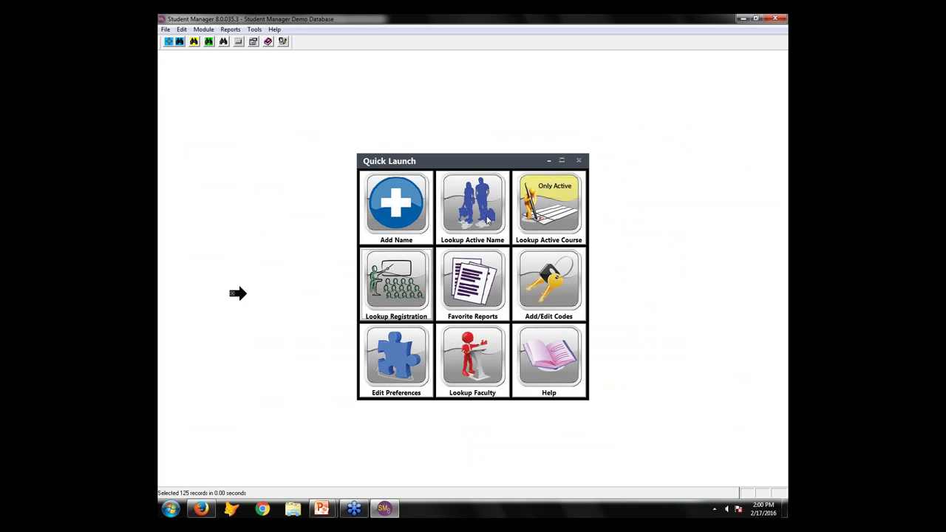
Look up the registrant by last name, open their Art Appreciation (16SART101B) registration, and check its group members.
click(488, 220)
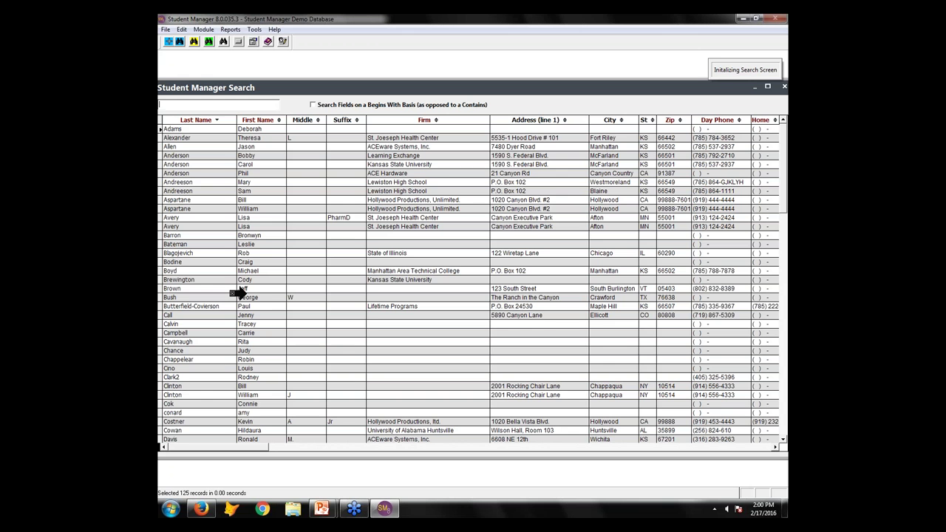
text(h)
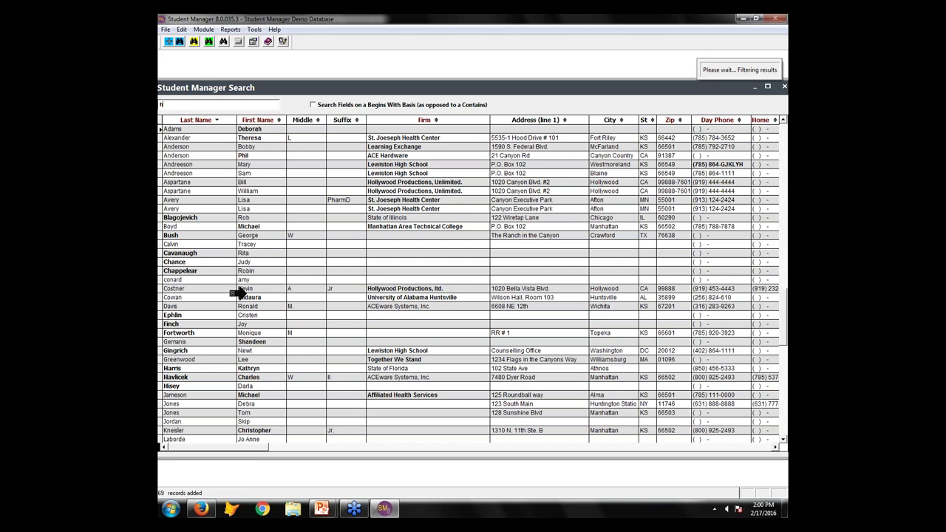
text(av)
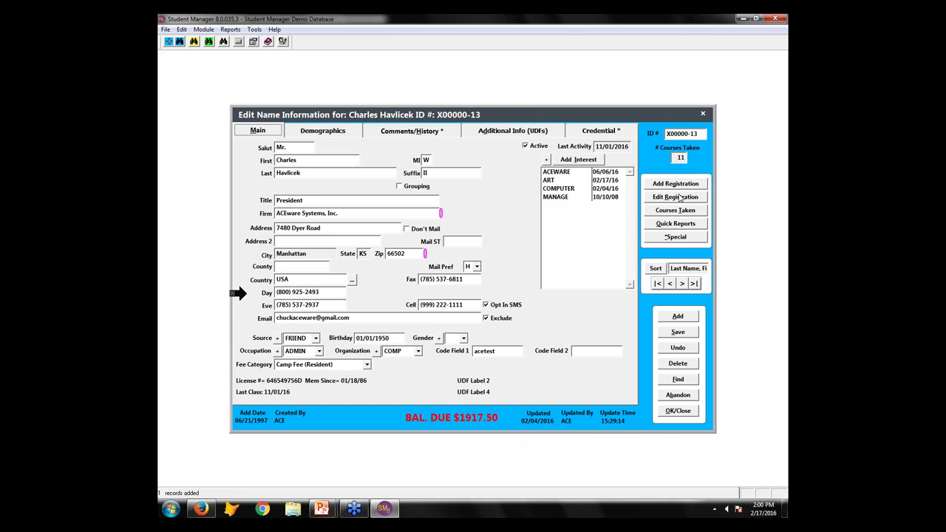
click(676, 198)
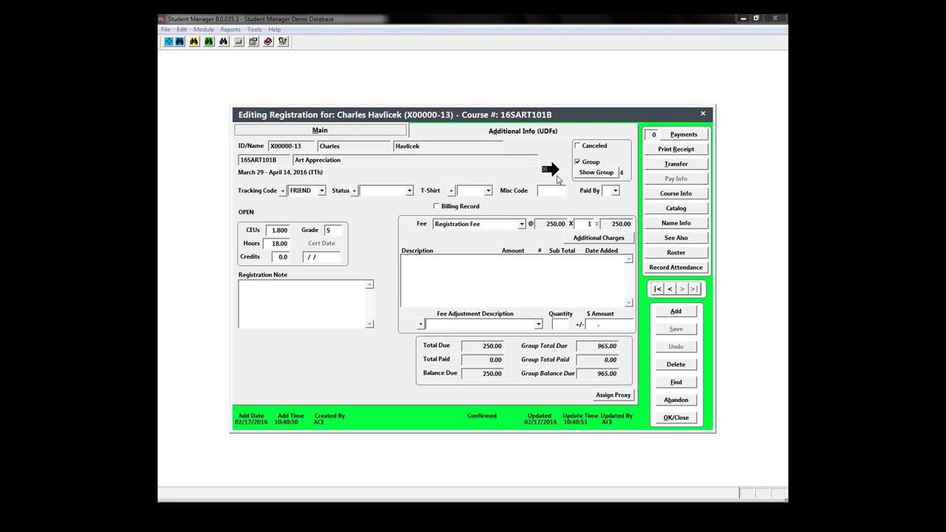
click(597, 173)
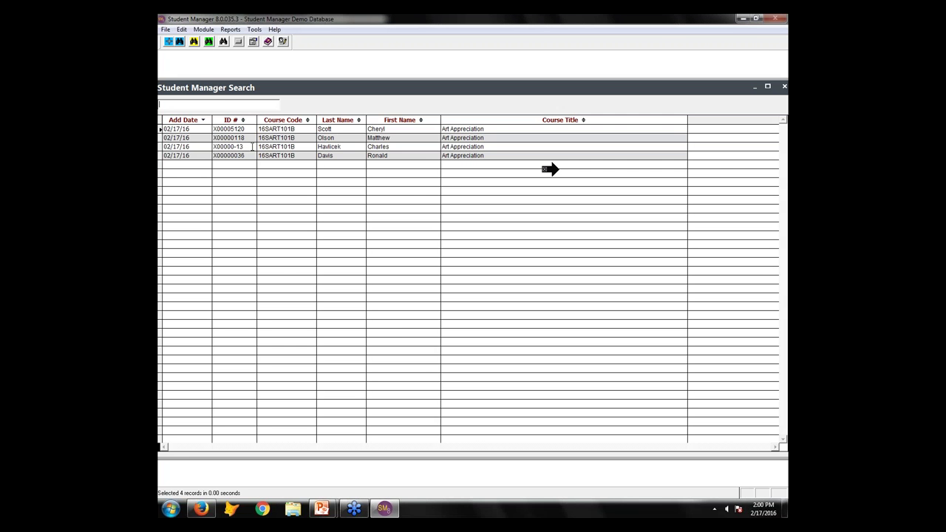
double_click(252, 146)
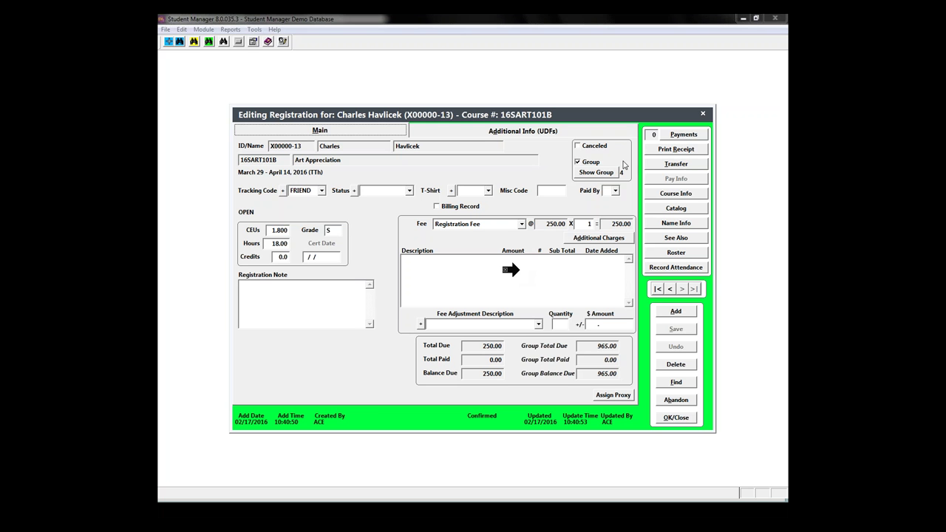
Start a payment for the full group balance from the Art Appreciation registration with VISA as the payment type.
click(680, 139)
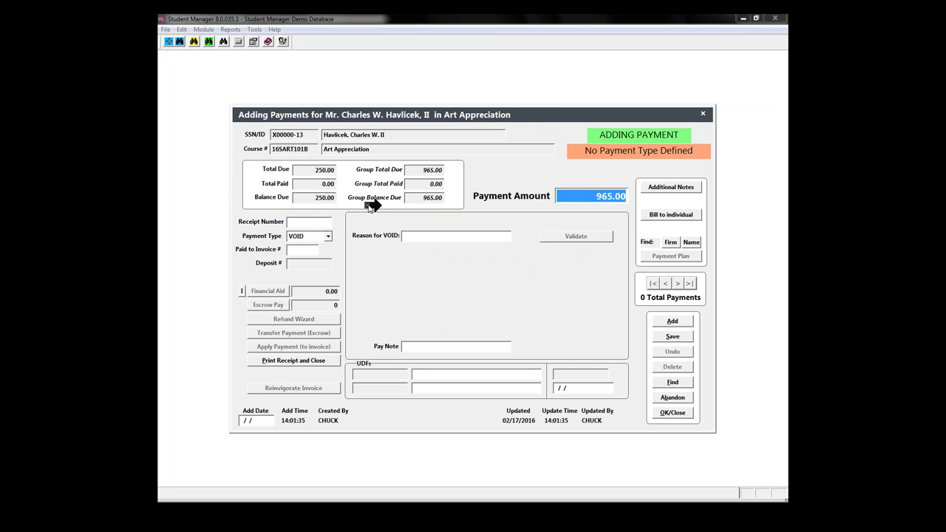
click(328, 237)
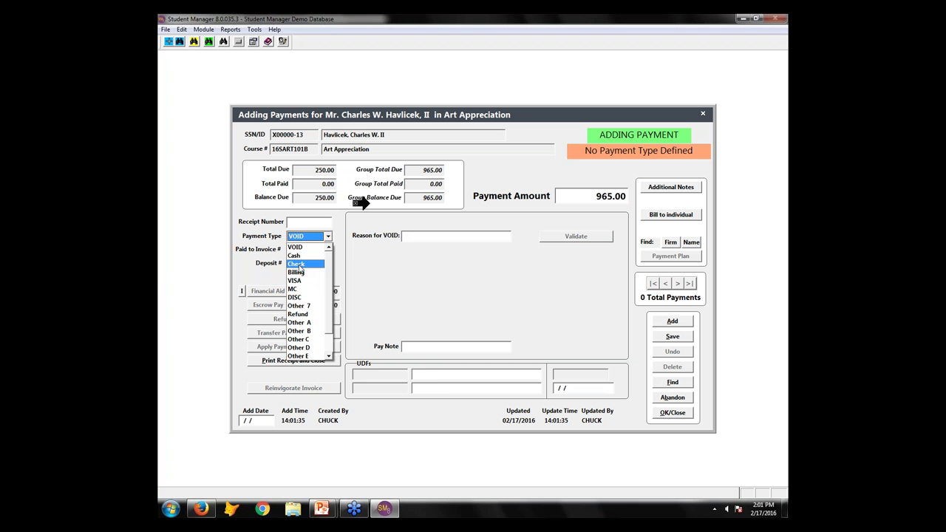
click(296, 281)
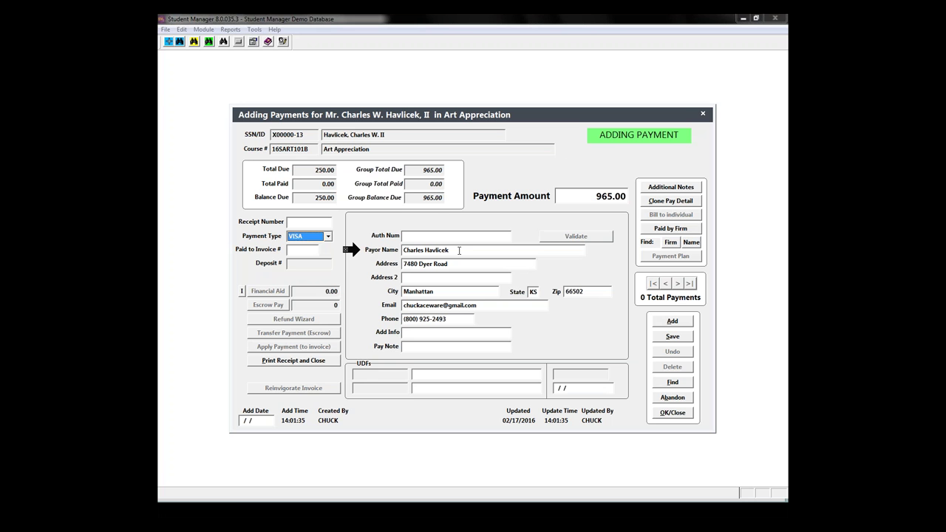
Fill the payor details from another group member's name record, and replace them with the firm ACEware Systems, Inc.
click(692, 242)
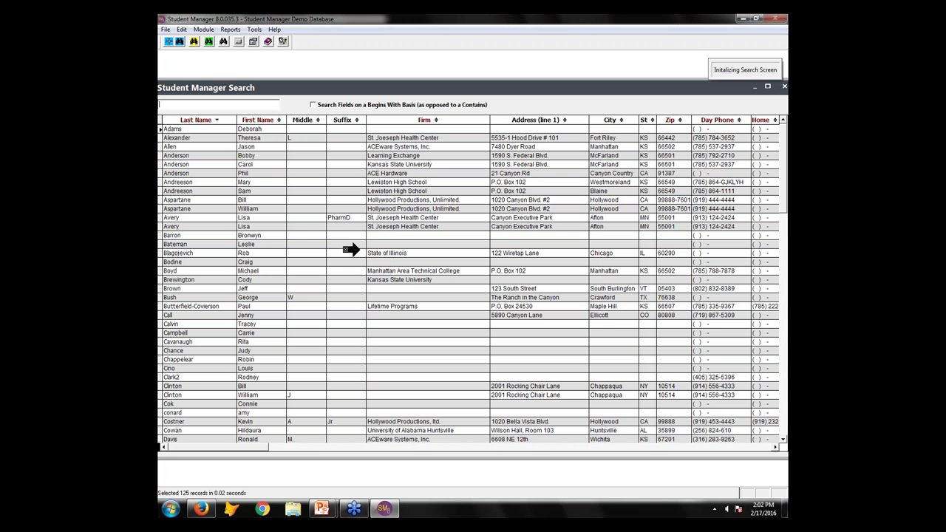
double_click(444, 439)
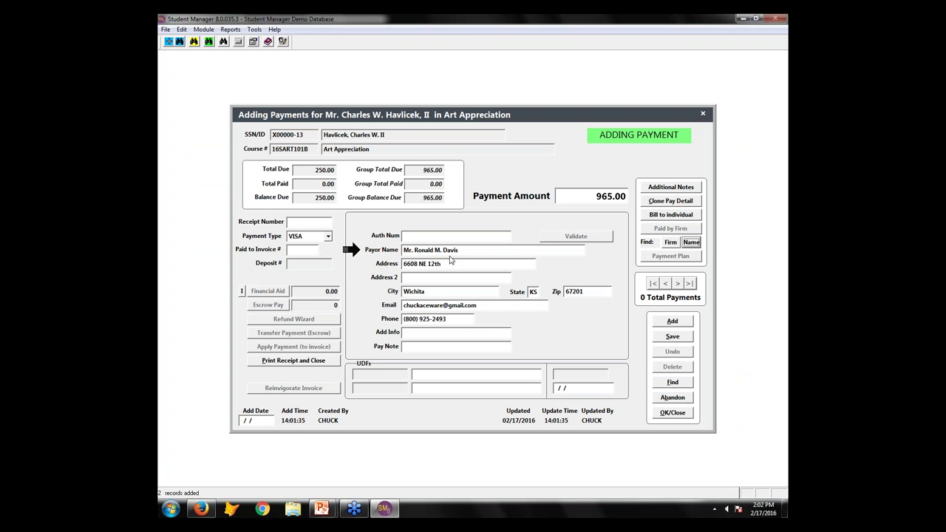
click(671, 242)
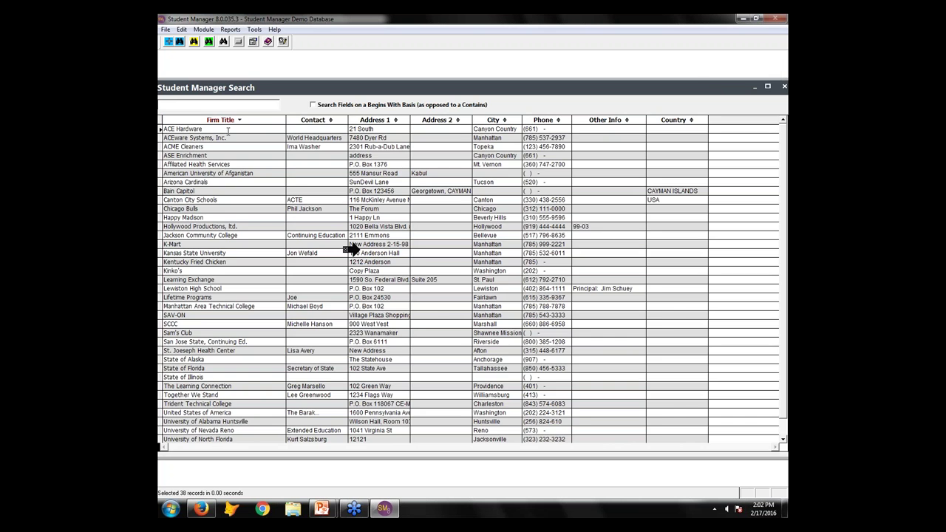
key(Return)
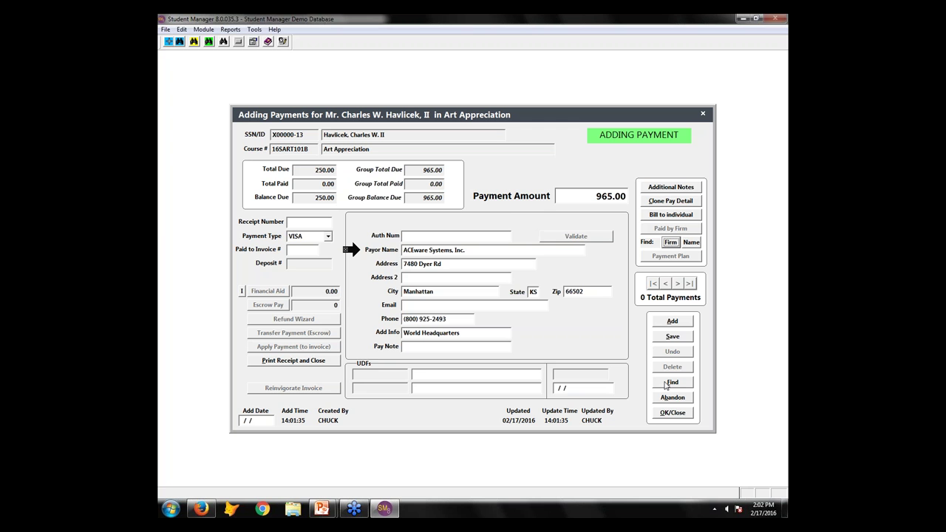
Save the VISA group payment without validating the card and close the payment screen.
click(684, 340)
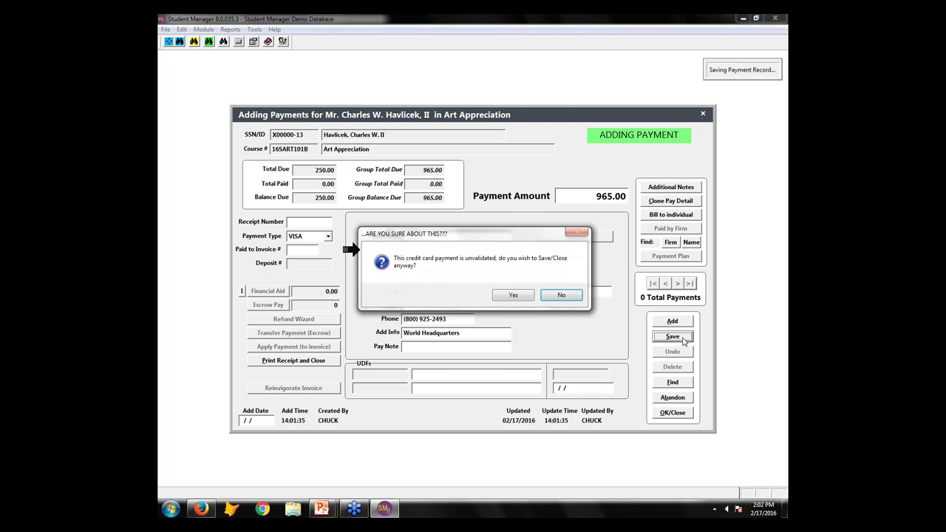
click(515, 295)
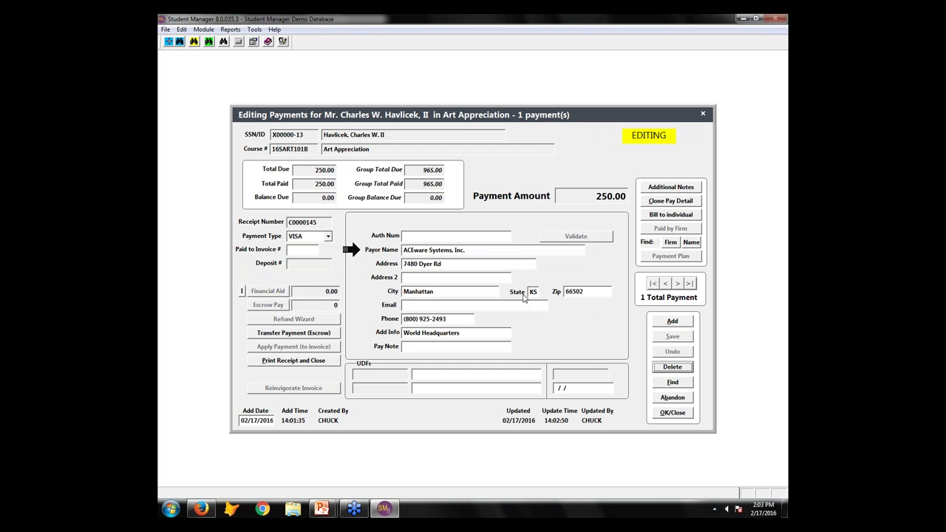
click(673, 413)
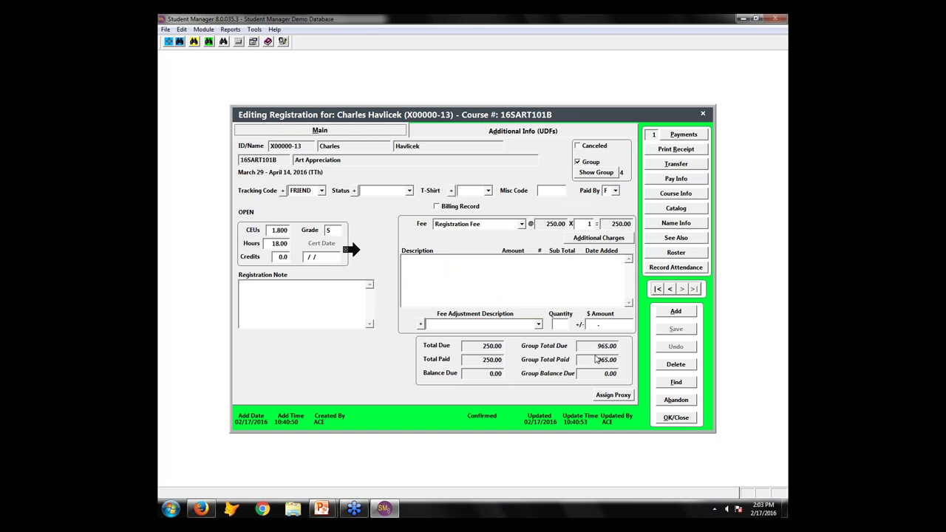
Check the registration's share of the group payment and the group member list, and close the Art Appreciation registration.
click(682, 136)
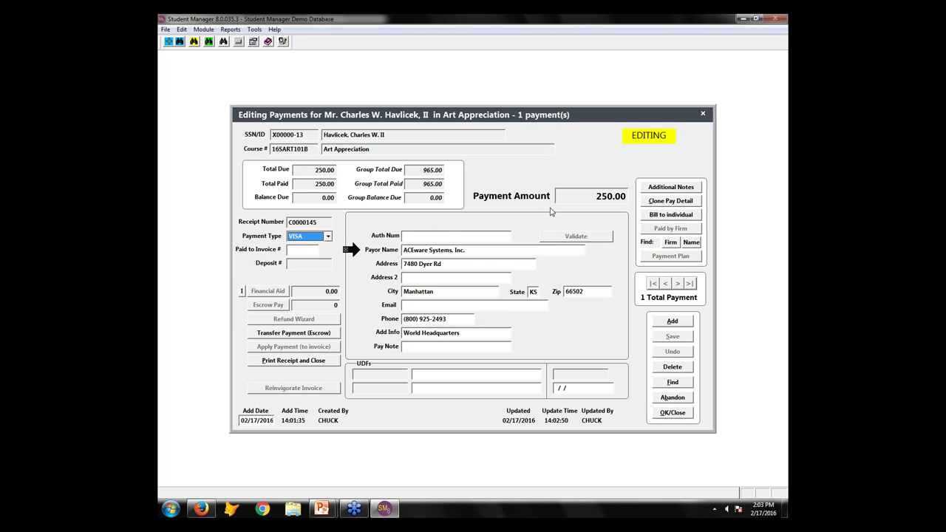
click(674, 412)
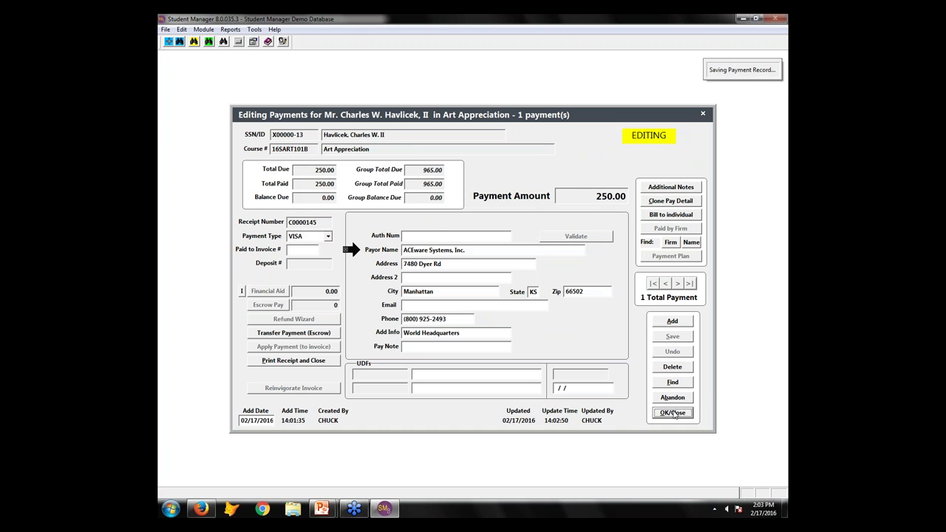
click(610, 174)
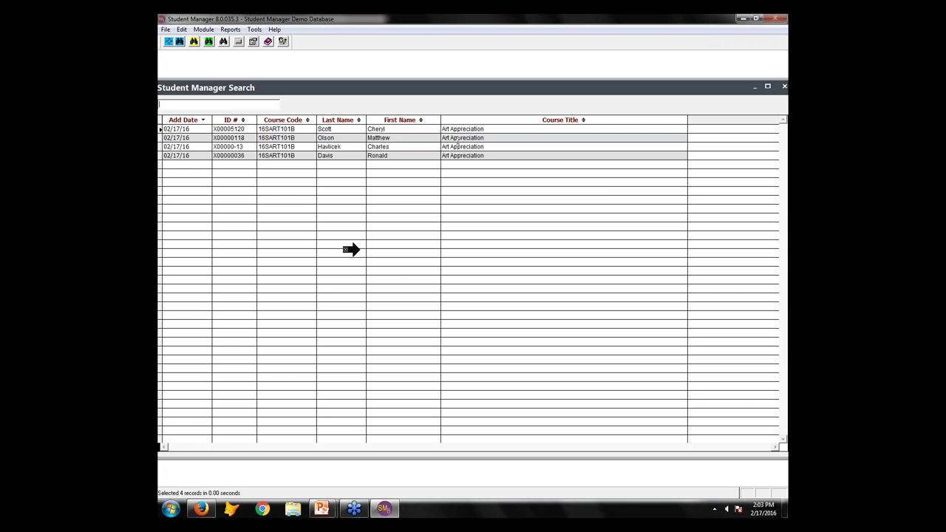
key(Escape)
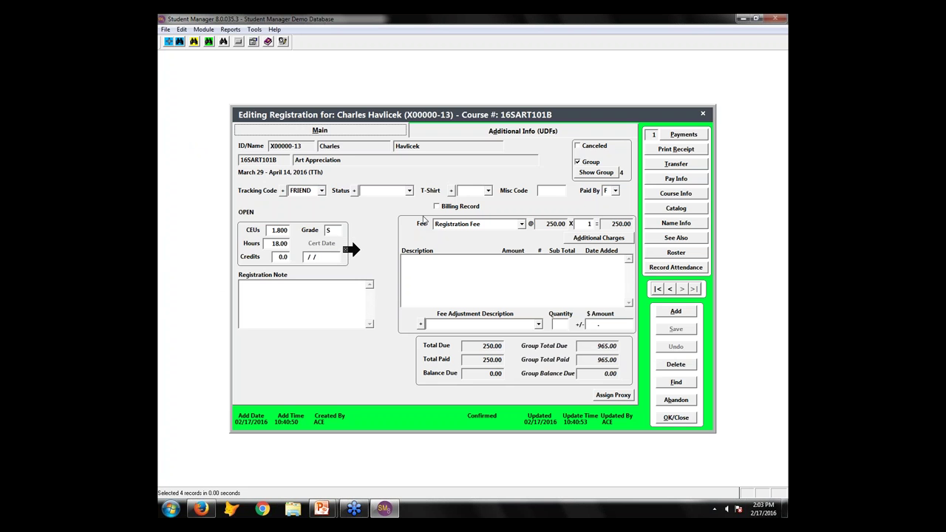
click(675, 419)
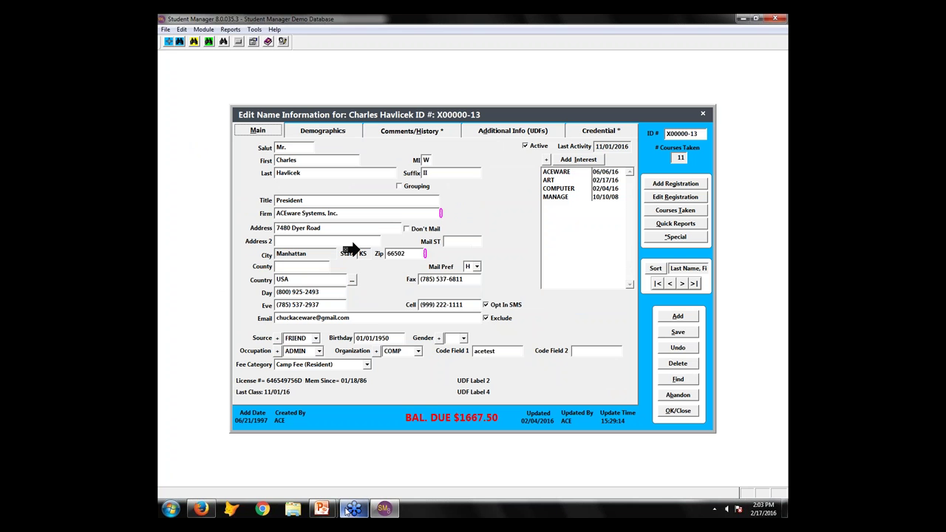
Switch to the PowerPoint slide show and go forward to the Partial Group Payments slide.
click(323, 510)
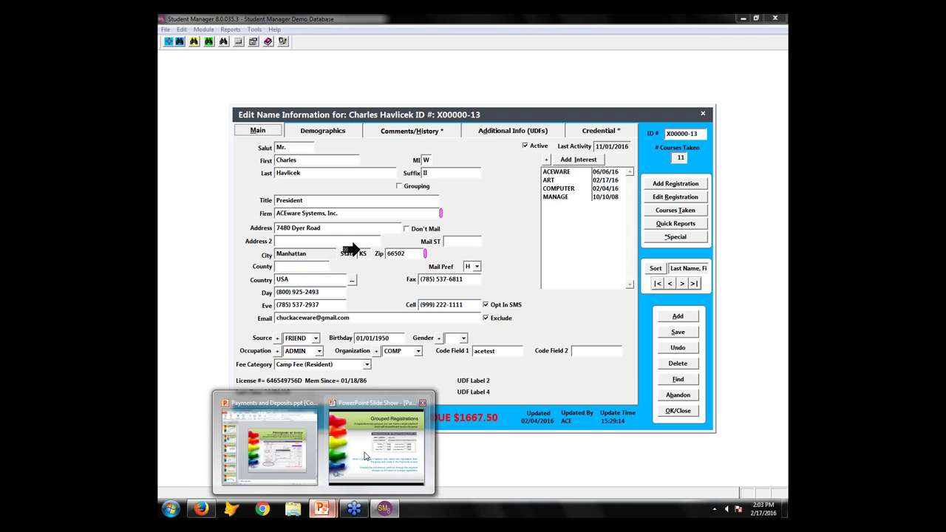
click(364, 456)
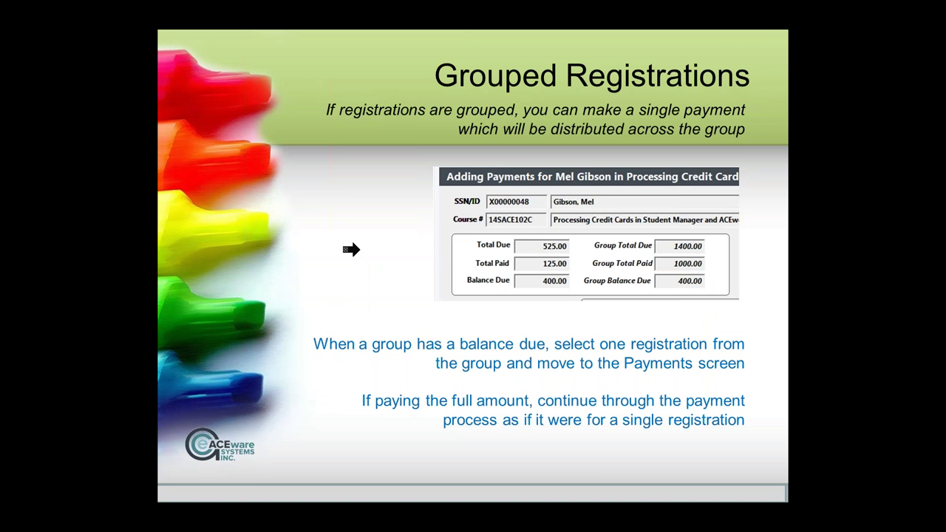
click(351, 250)
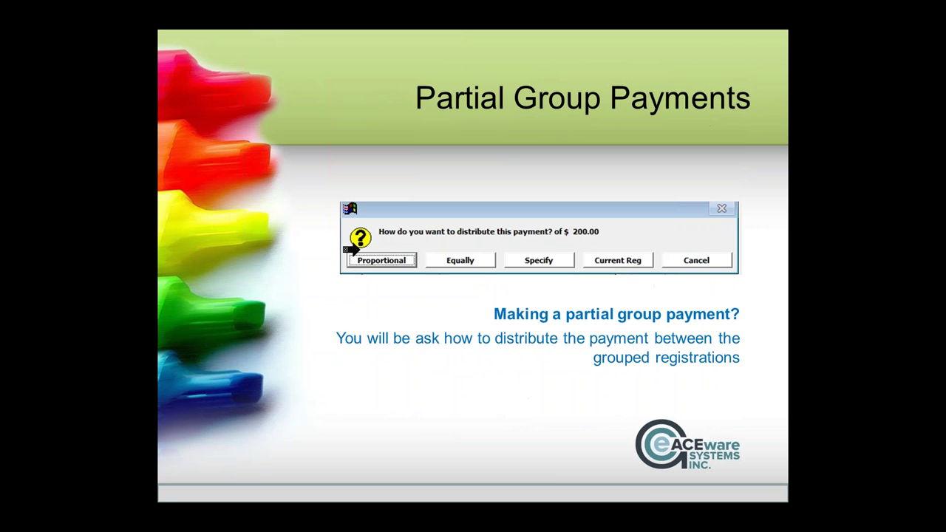
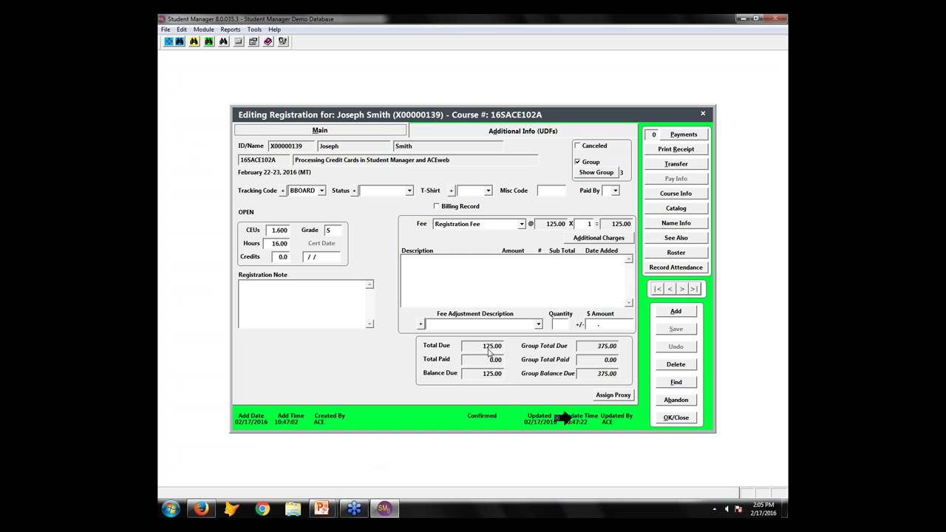
Start a partial group payment of 300.00 for the course 16SACE102A registration with payment type VISA.
click(684, 136)
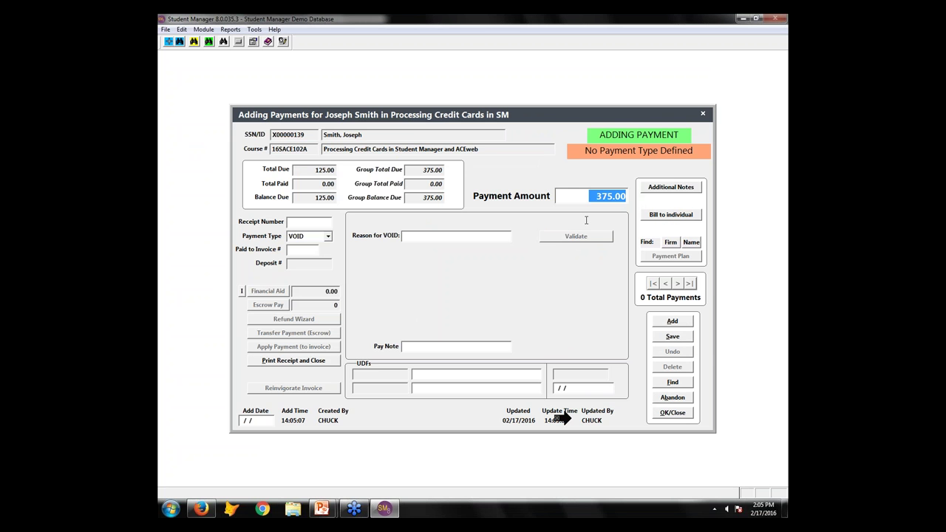
text(3)
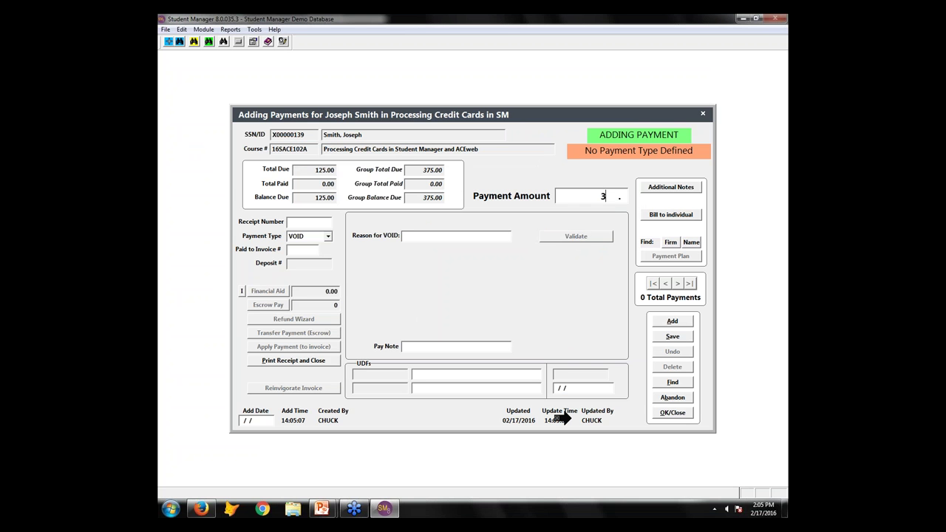
text(00)
key(Tab)
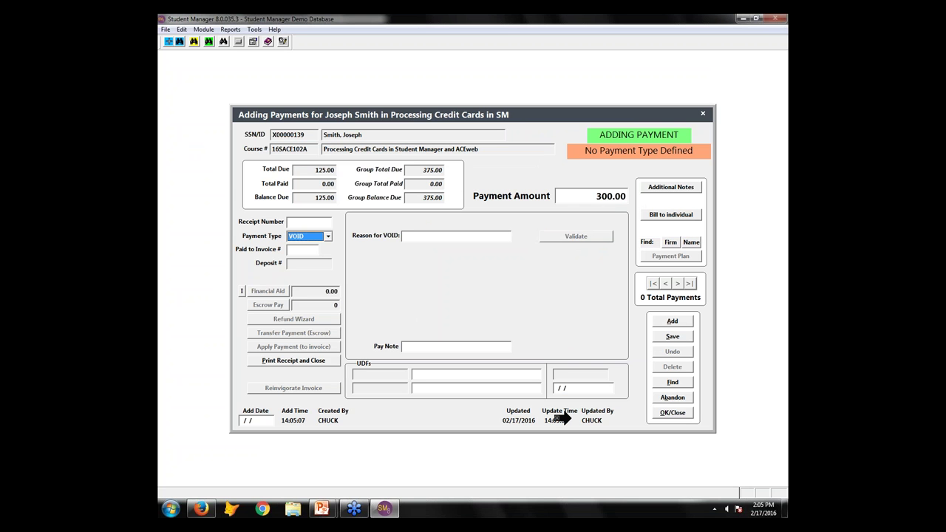
click(328, 237)
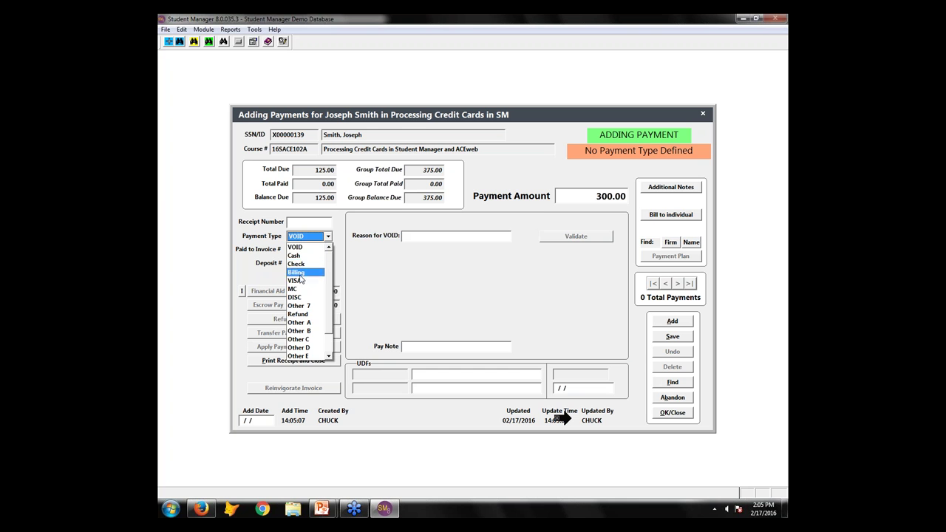
click(296, 280)
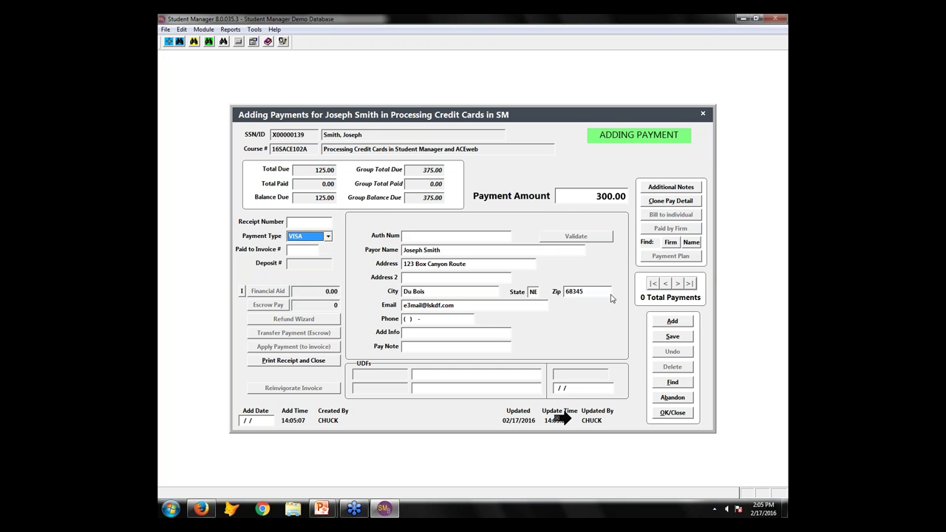
Save the payment without validating the card and choose to specify its distribution among the grouped registrations.
click(665, 336)
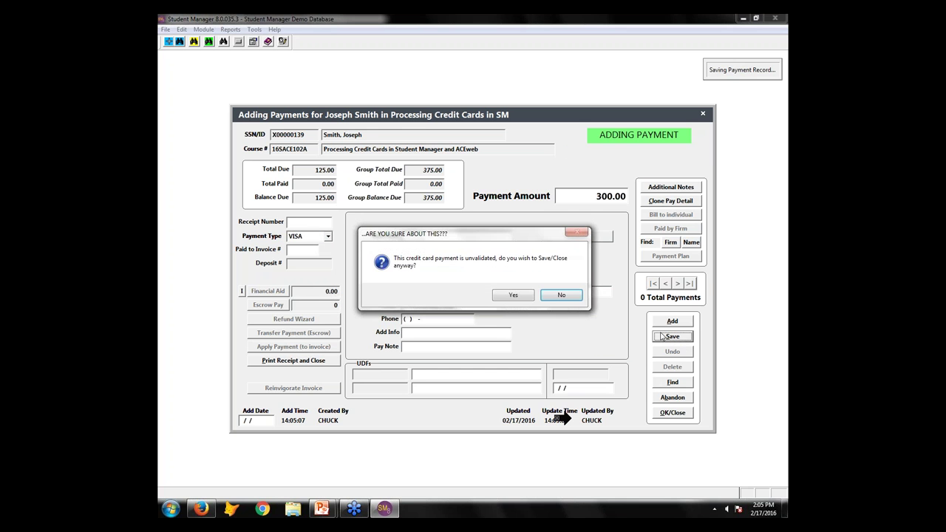
click(515, 295)
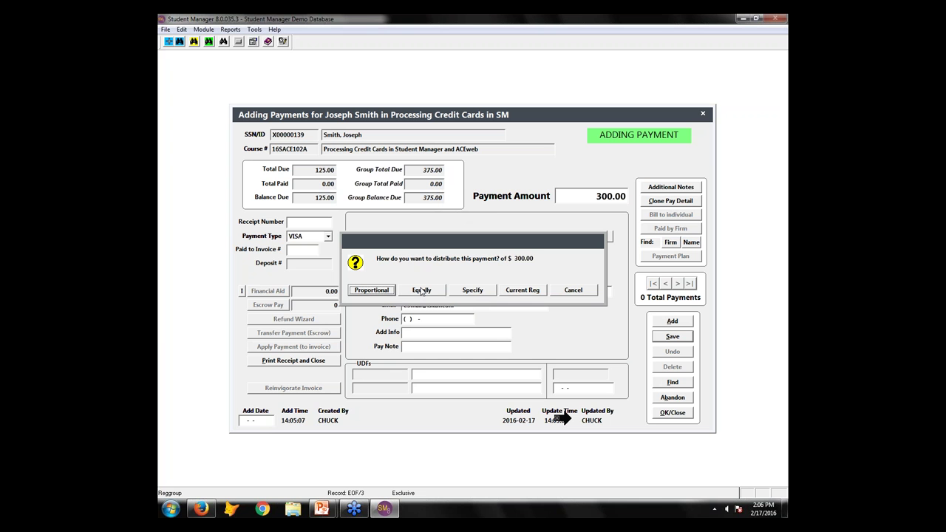
click(472, 291)
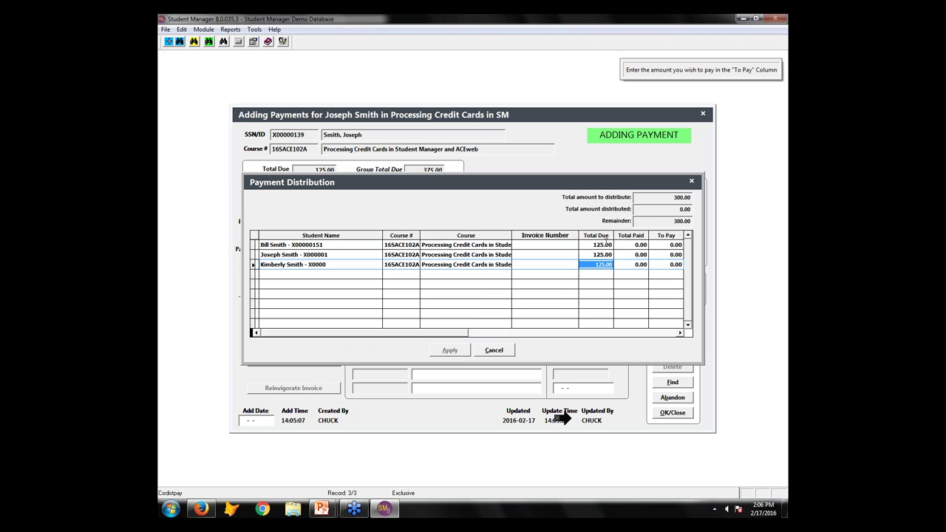
Allocate 125.00 of the payment to each of the first two group members.
click(607, 243)
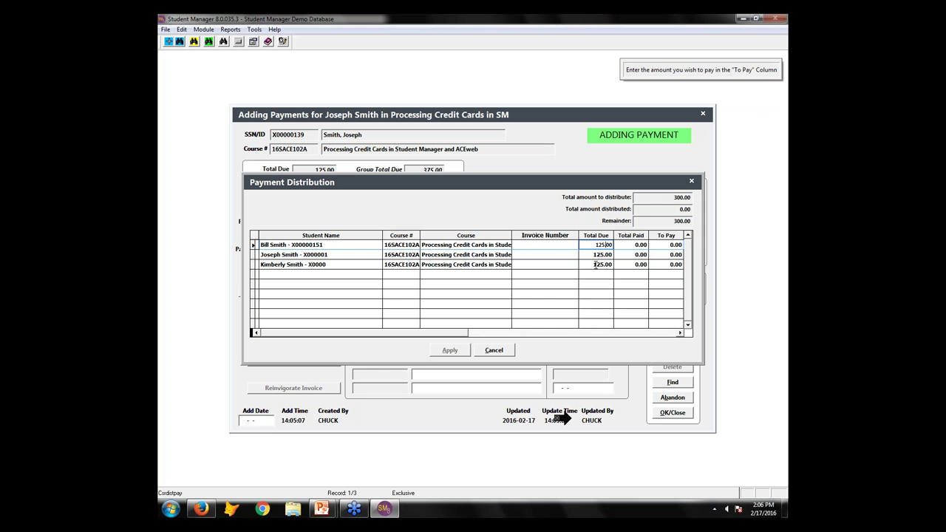
click(663, 245)
double_click(659, 245)
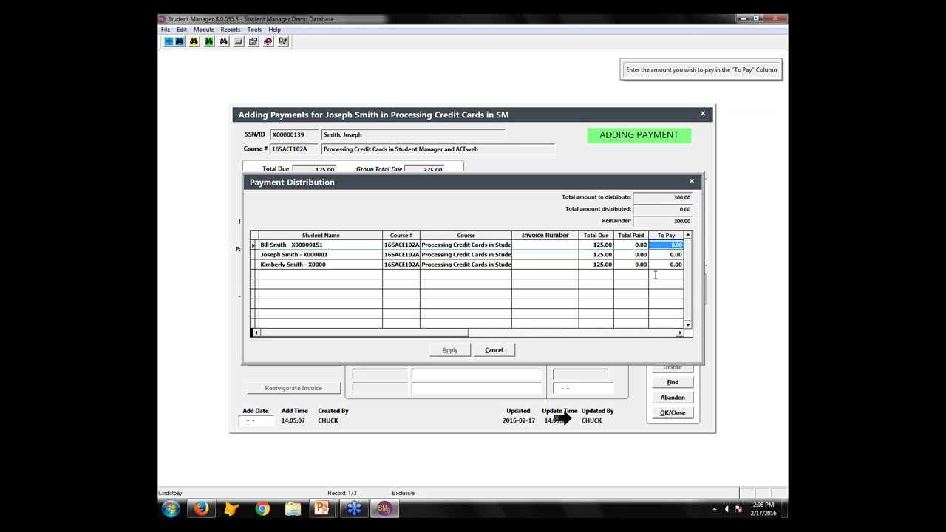
text(125 .)
key(Down)
text(125)
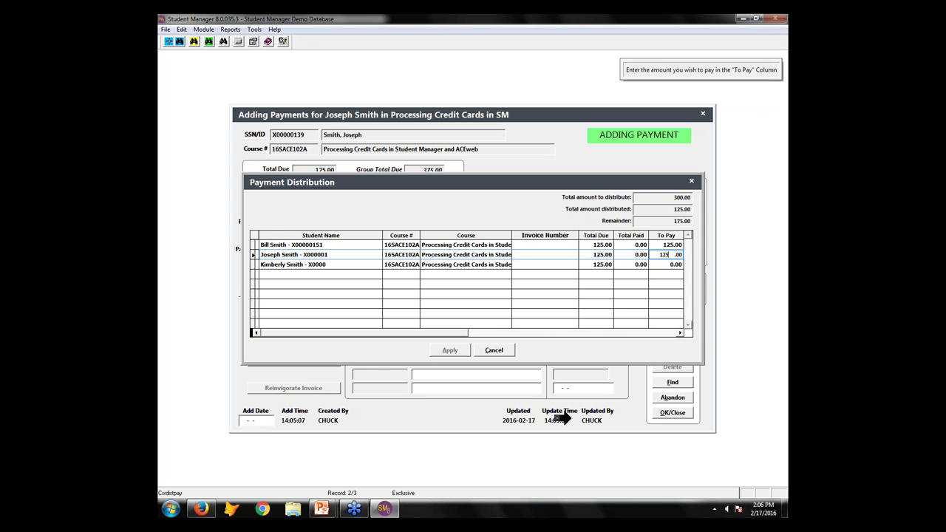
key(Return)
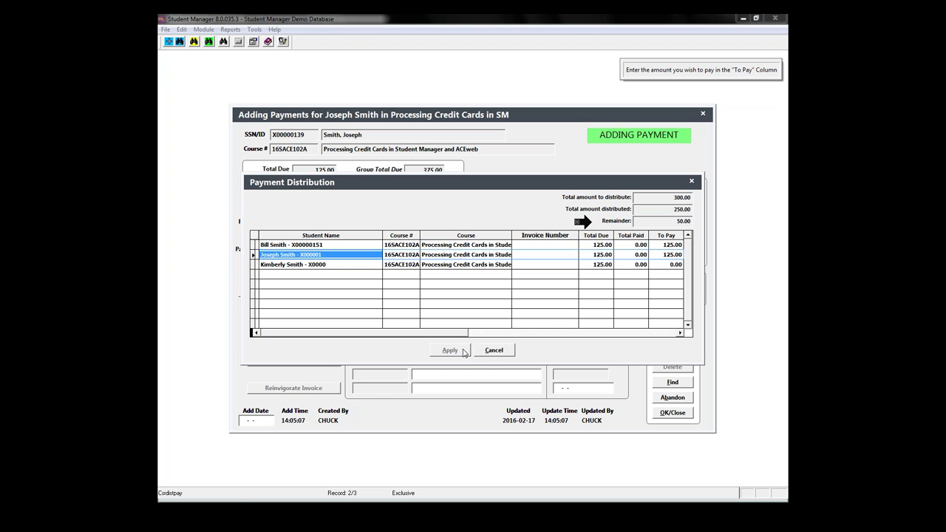
Try allocating 125.00 to the third group member.
click(666, 264)
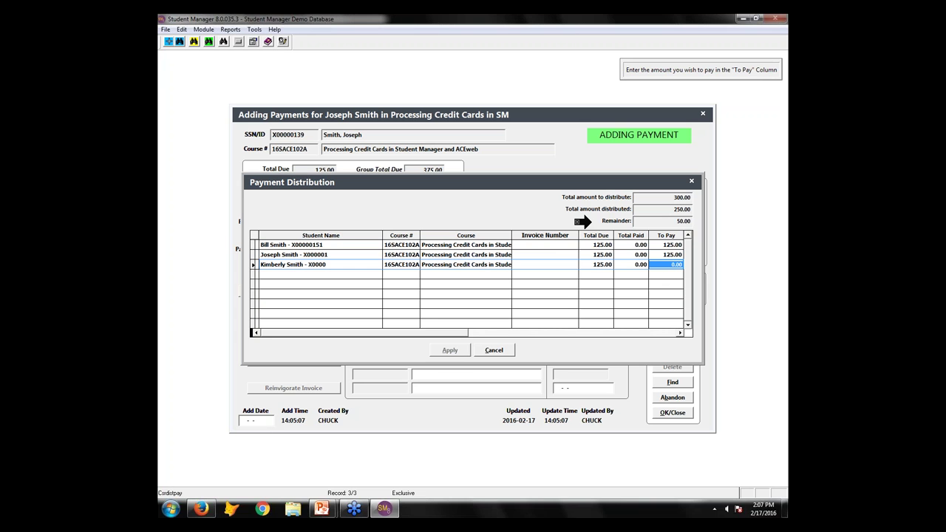
text(1225)
key(BackSpace)
key(BackSpace)
text(5)
key(Return)
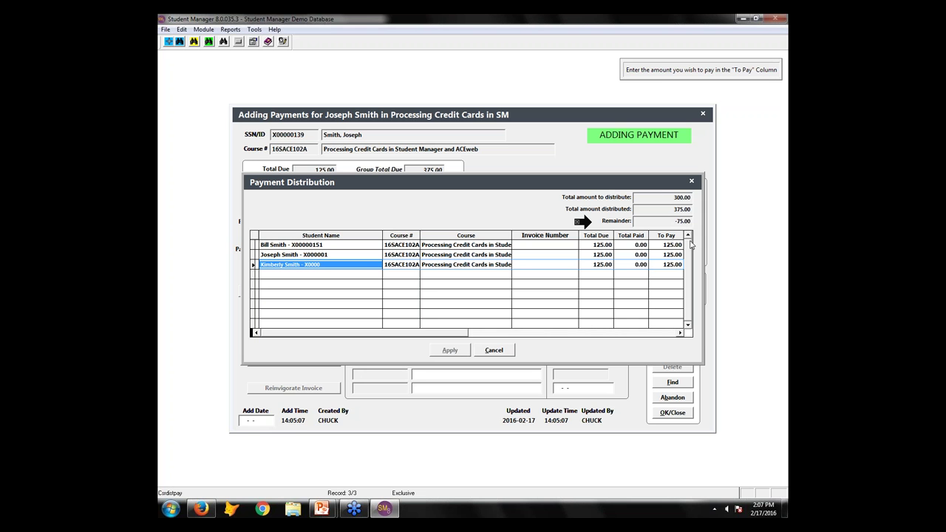
Set the third group member's allocation to 50.00 and apply the payment distribution.
click(663, 267)
text(50 .)
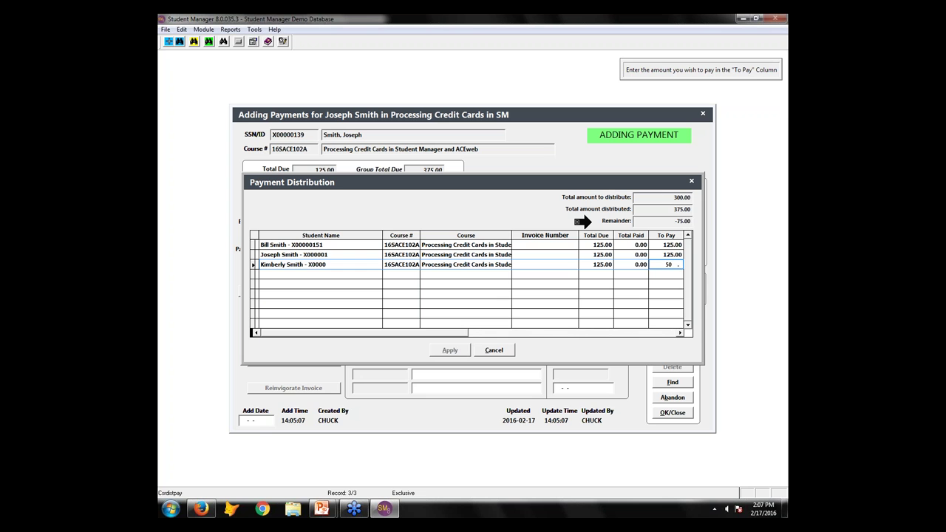
key(Return)
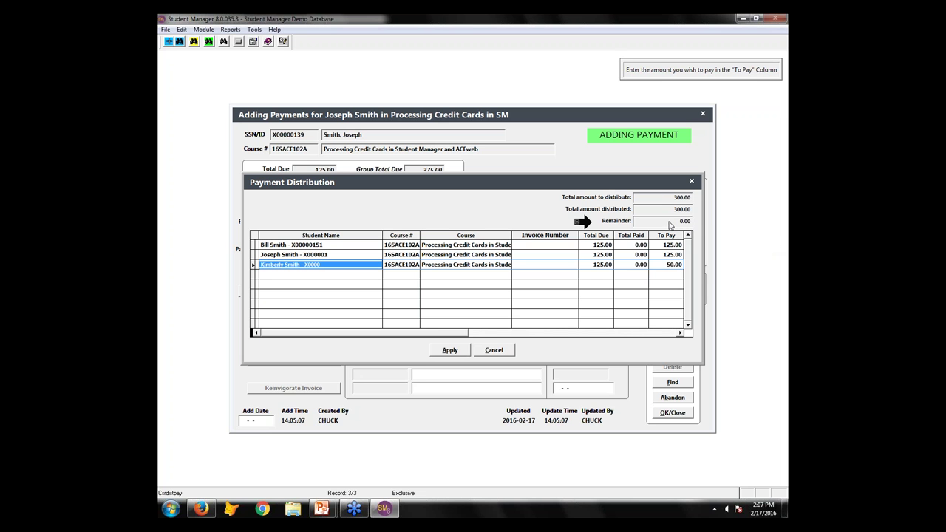
click(452, 352)
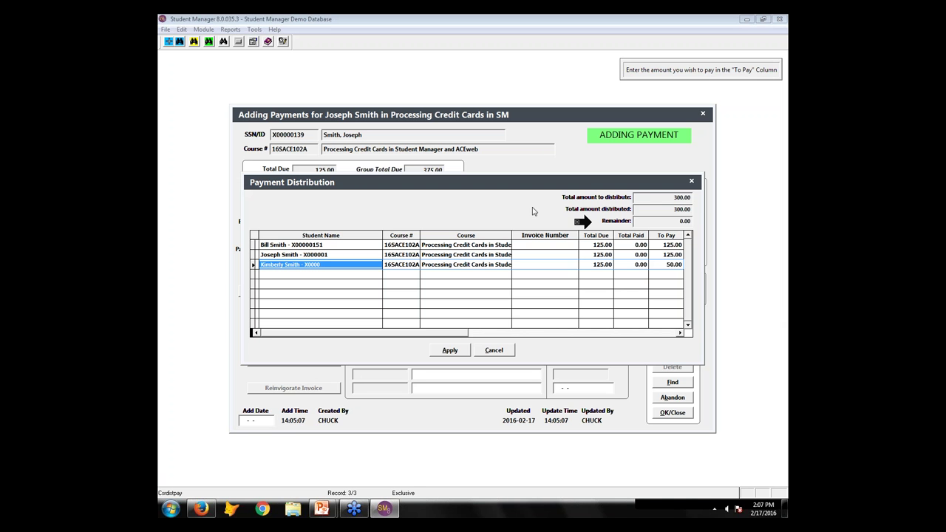
click(452, 350)
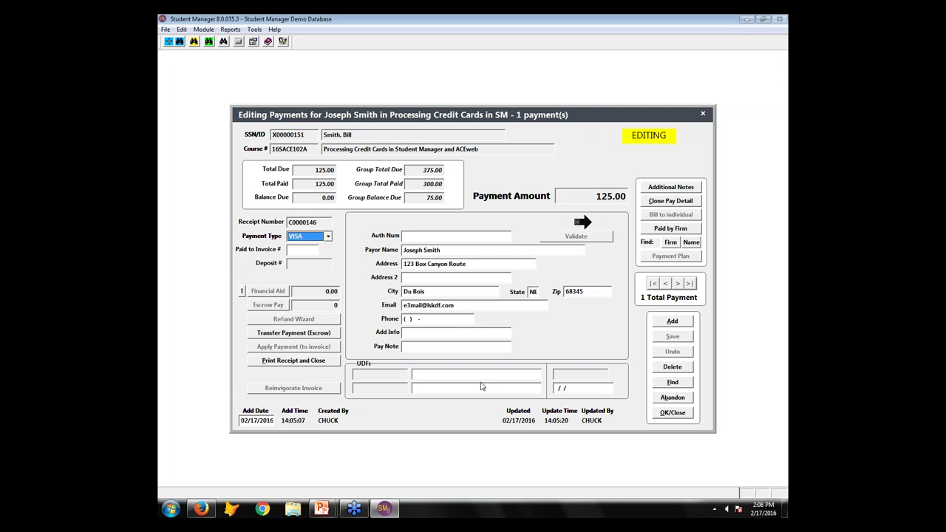
Switch to the PowerPoint slide show and go forward to the Group Pay: Notes/Tips/Caveats slide.
click(323, 510)
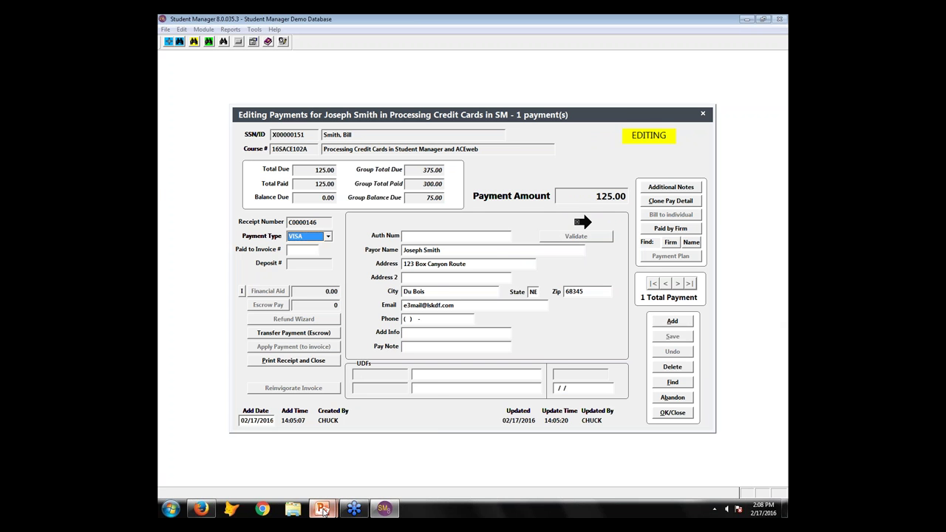
mouse_move(323, 510)
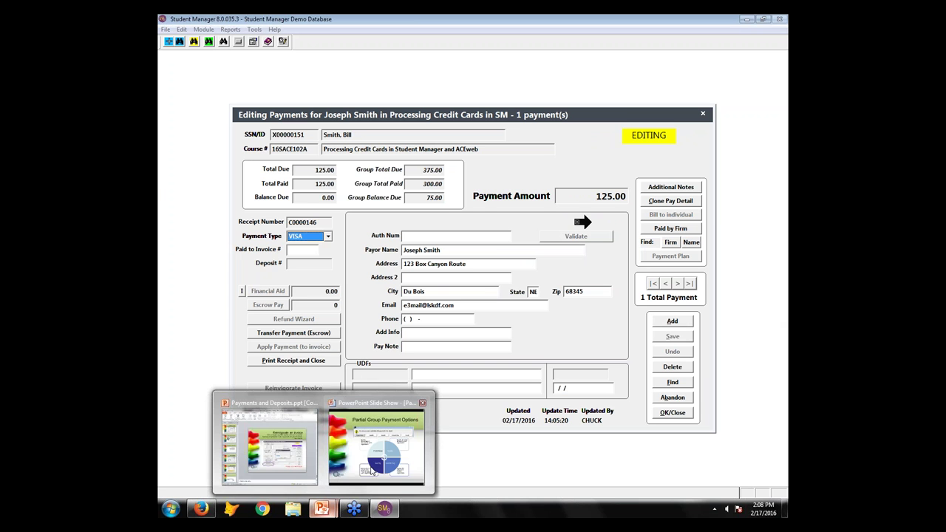
click(372, 471)
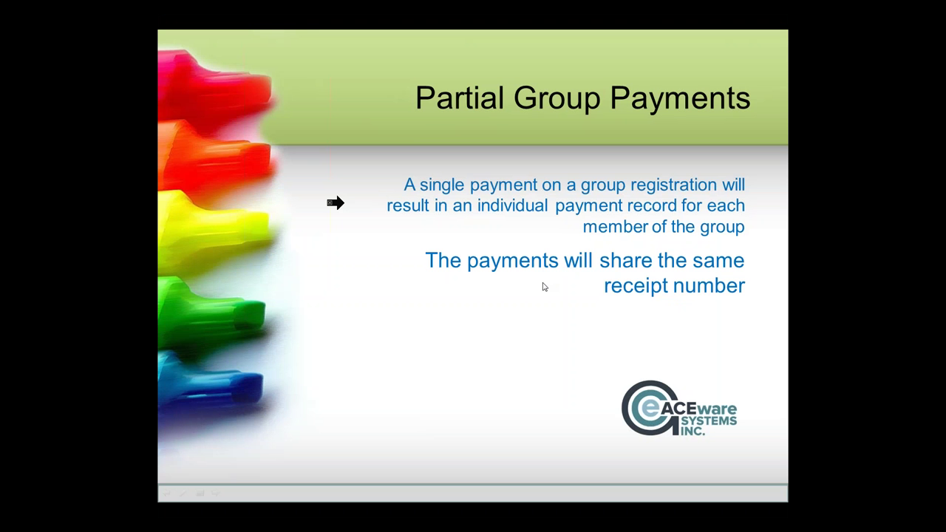
click(593, 226)
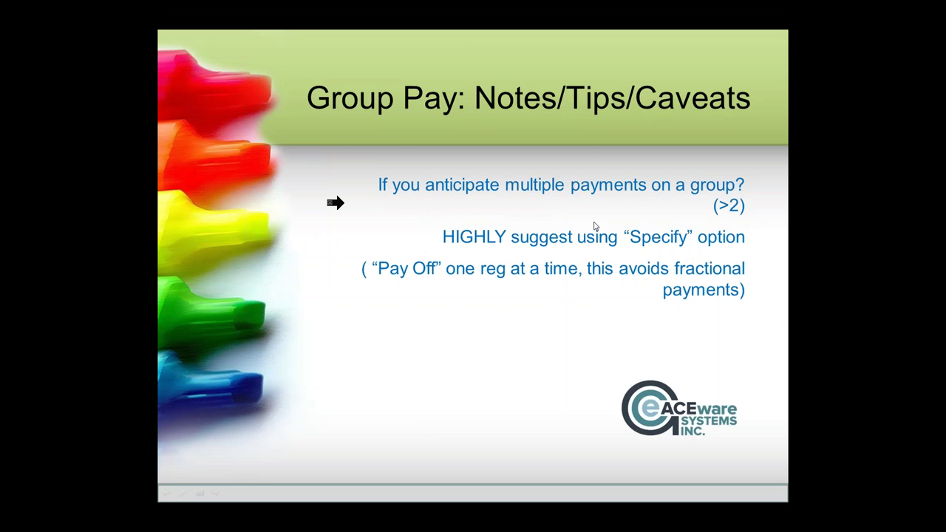
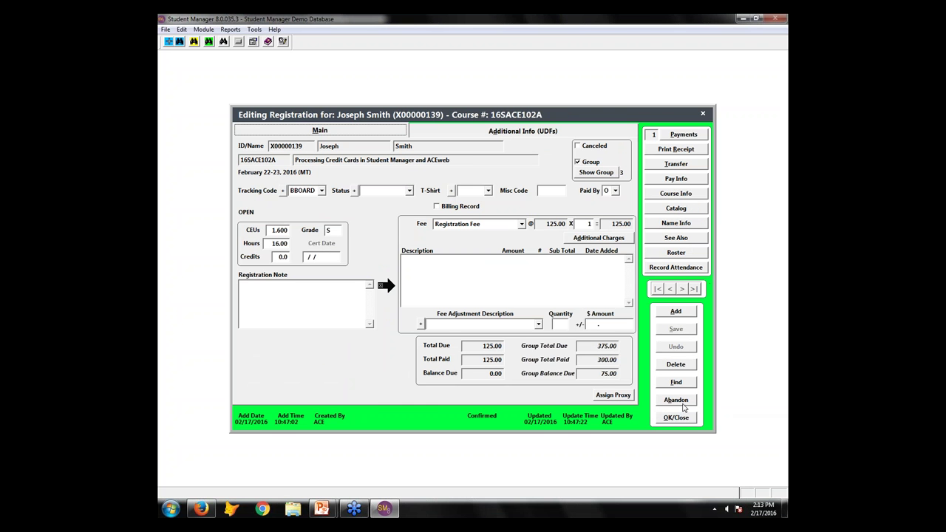
Add an ungrouped registration in course 16SACE101B for the same student and save a Billing payment of 205.00 for it.
click(681, 311)
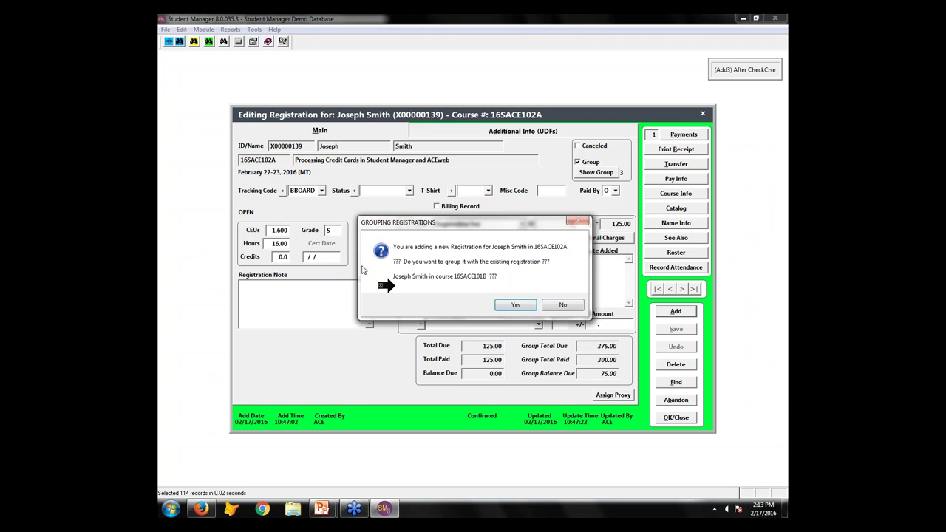
click(560, 305)
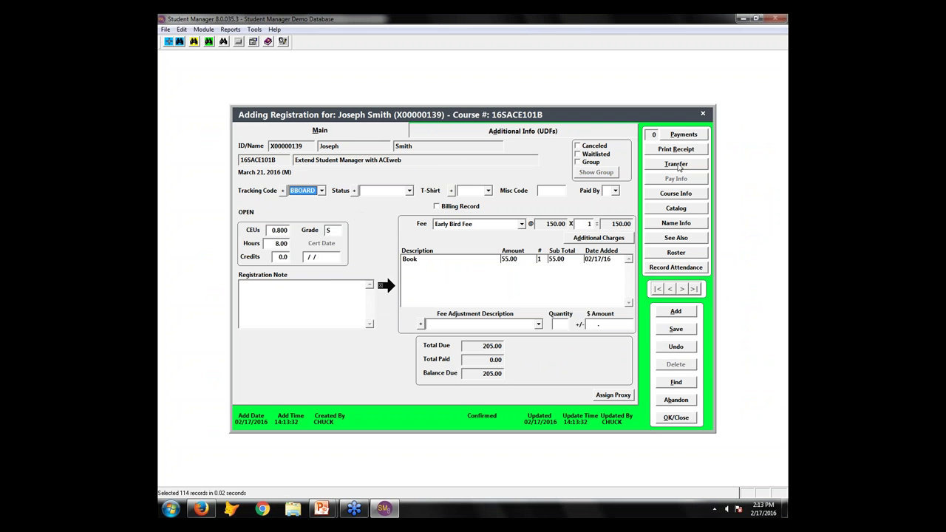
click(674, 135)
click(328, 235)
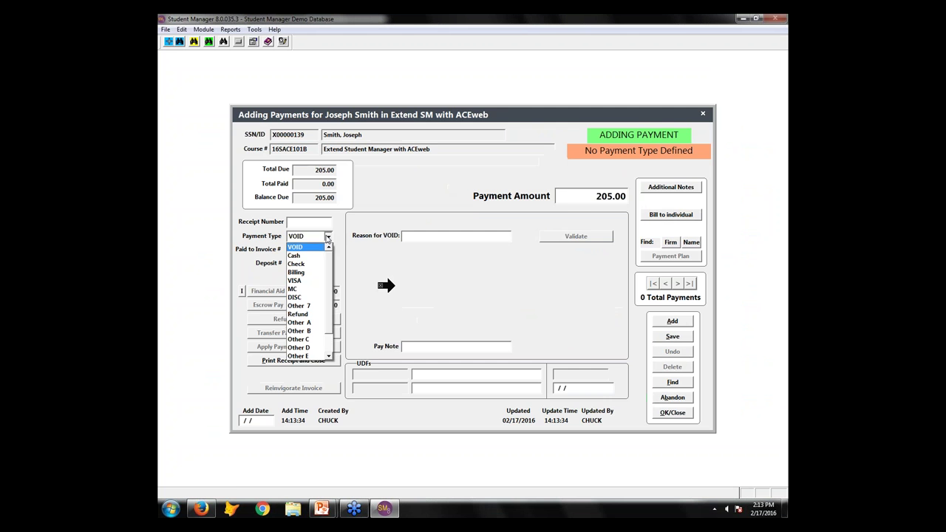
click(299, 275)
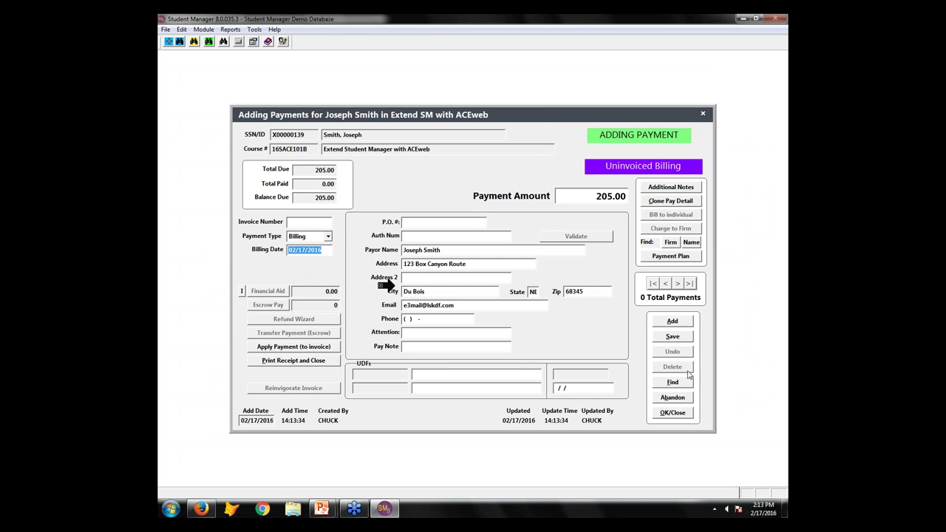
click(673, 336)
click(673, 413)
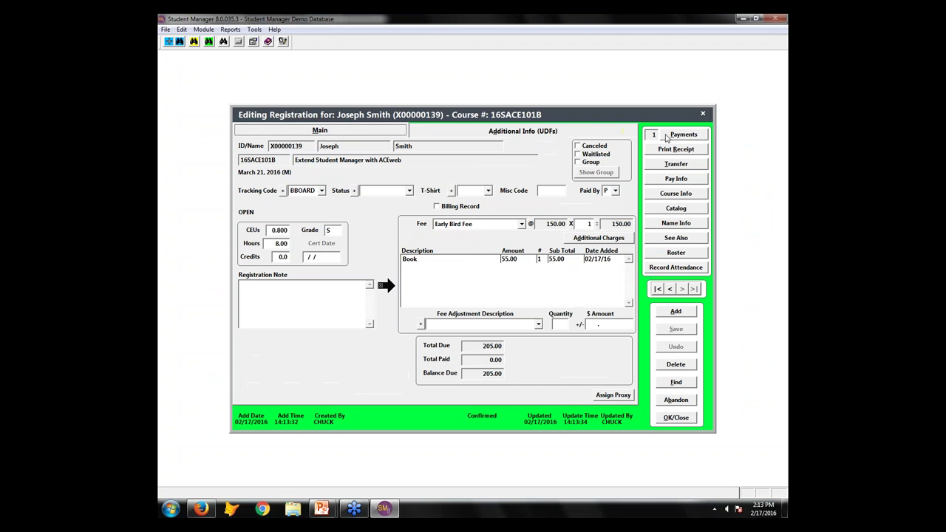
Open the registration's payments, change the 205.00 Billing payment to VOID with the reason "Make a billing plan", and save it.
click(674, 135)
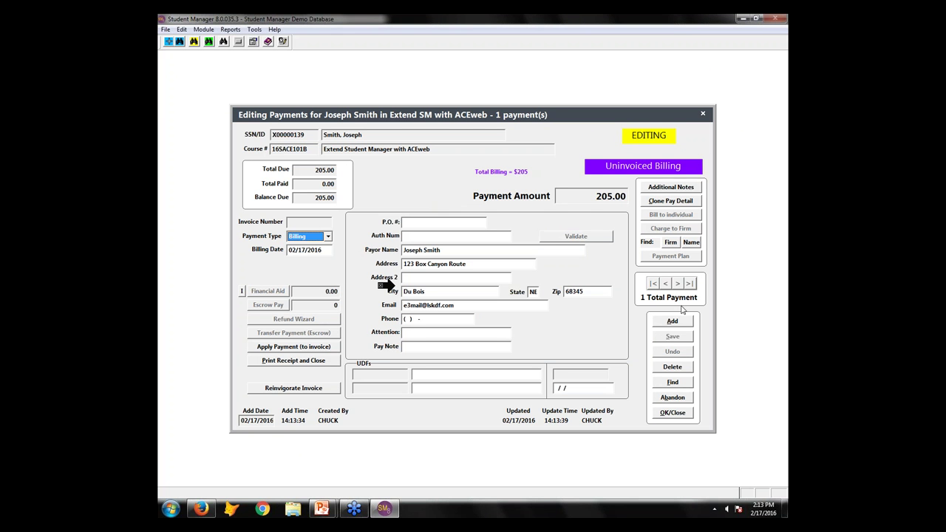
click(328, 237)
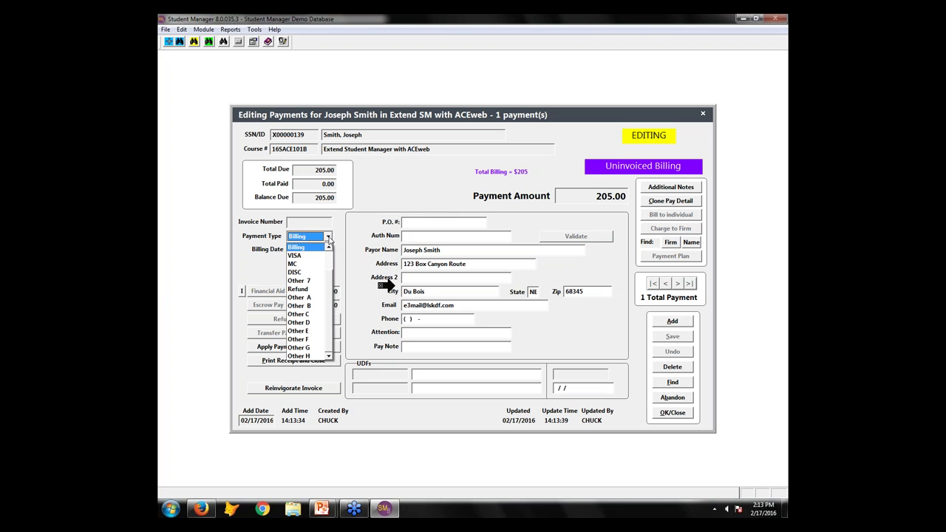
scroll(332, 286, up, 1)
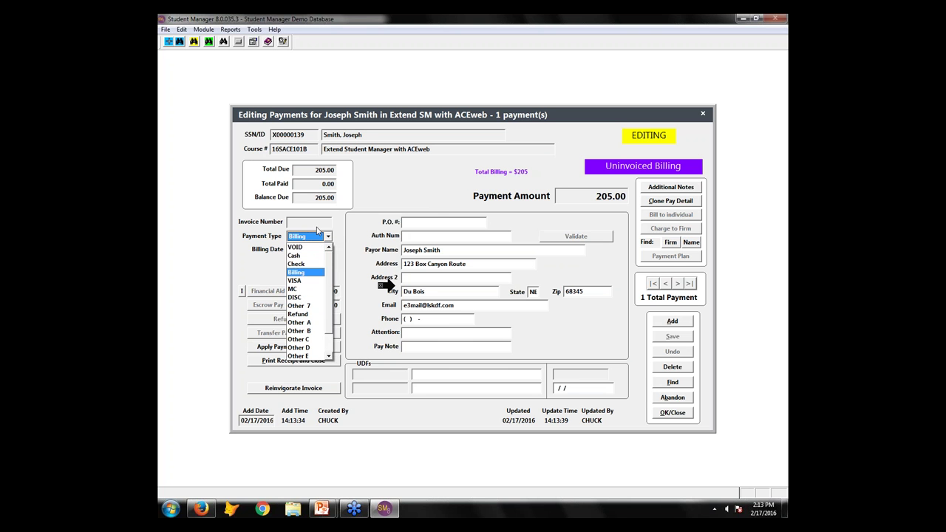
click(318, 233)
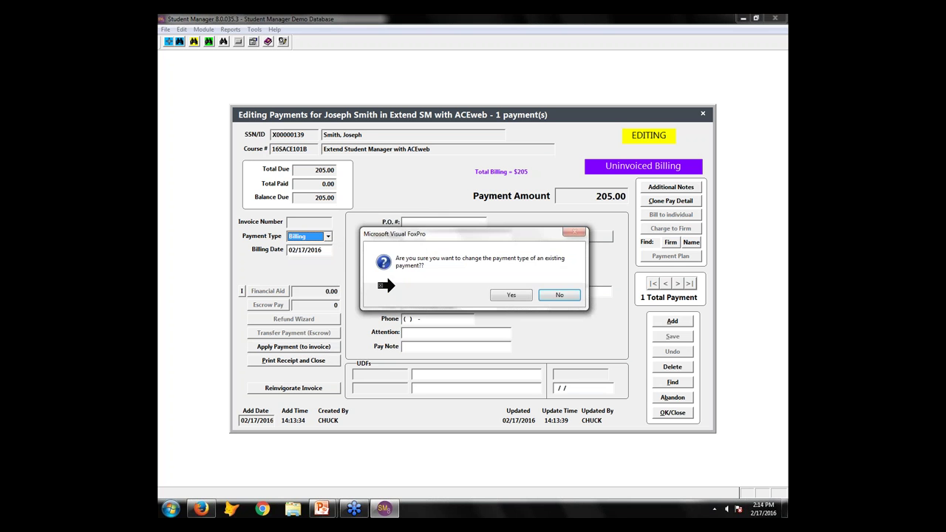
click(523, 296)
click(328, 236)
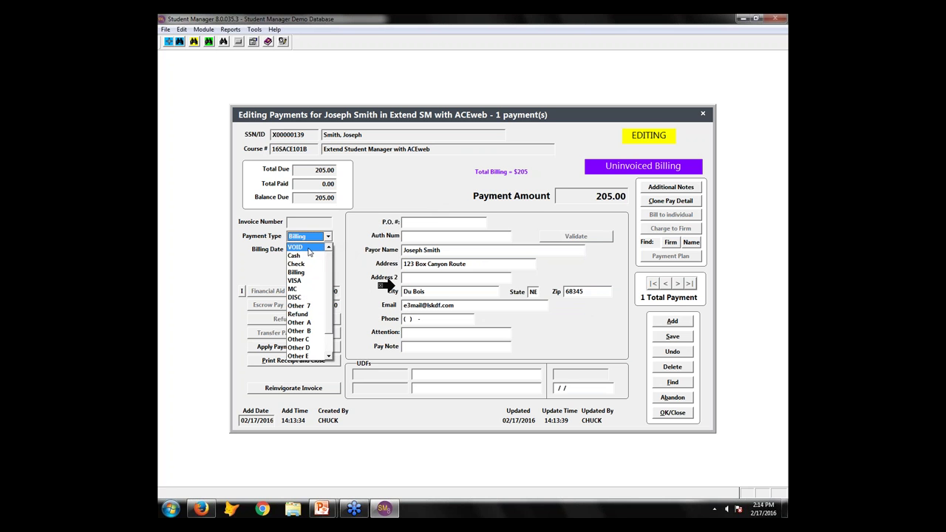
click(304, 255)
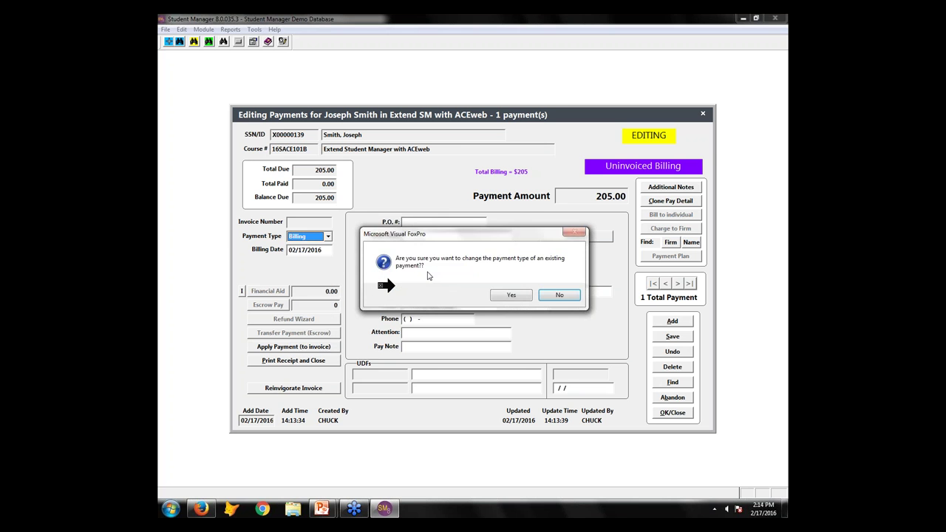
key(Return)
text(Ma)
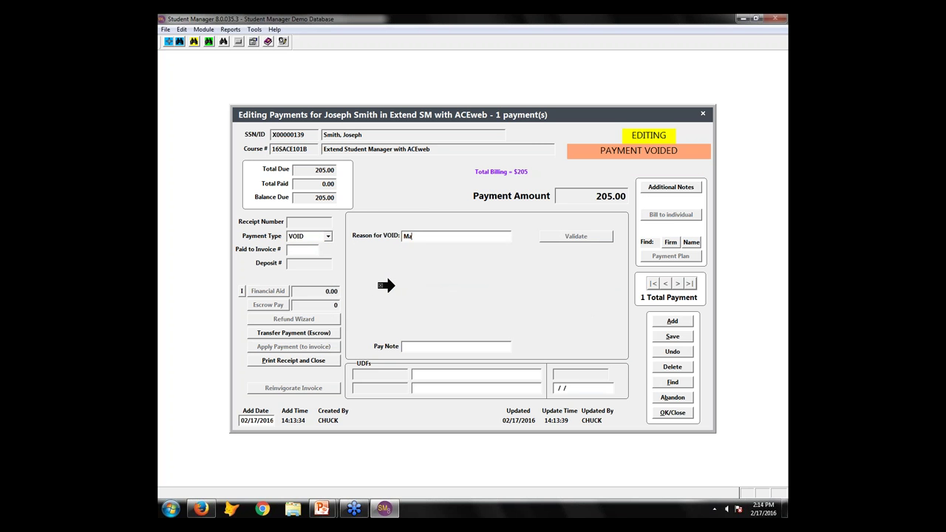
text(ke a billing plan)
click(673, 337)
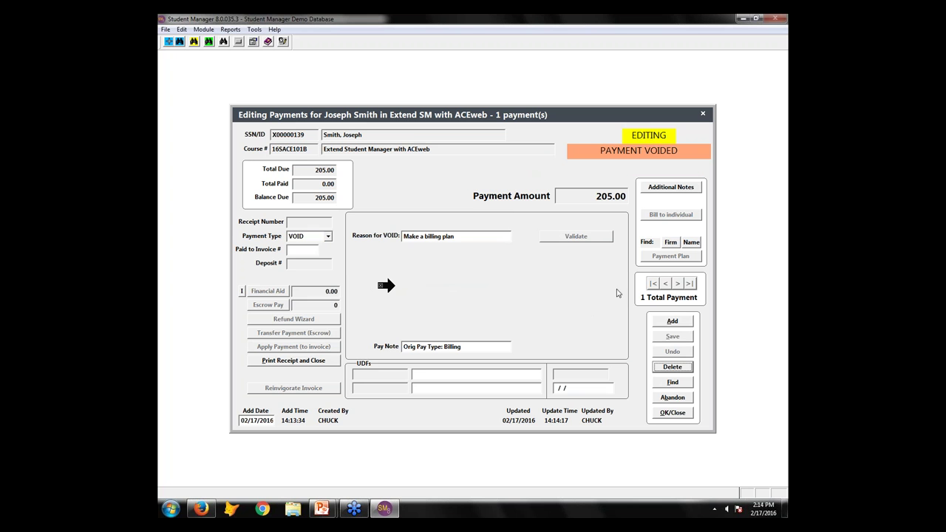
Add a new 205.00 Billing payment for the registration and generate a payment plan with three installments.
click(674, 321)
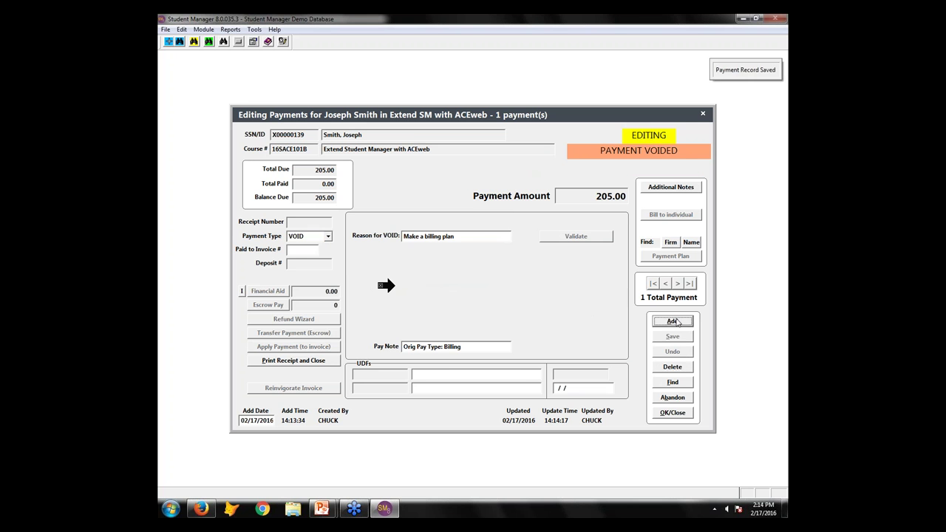
click(321, 237)
click(322, 273)
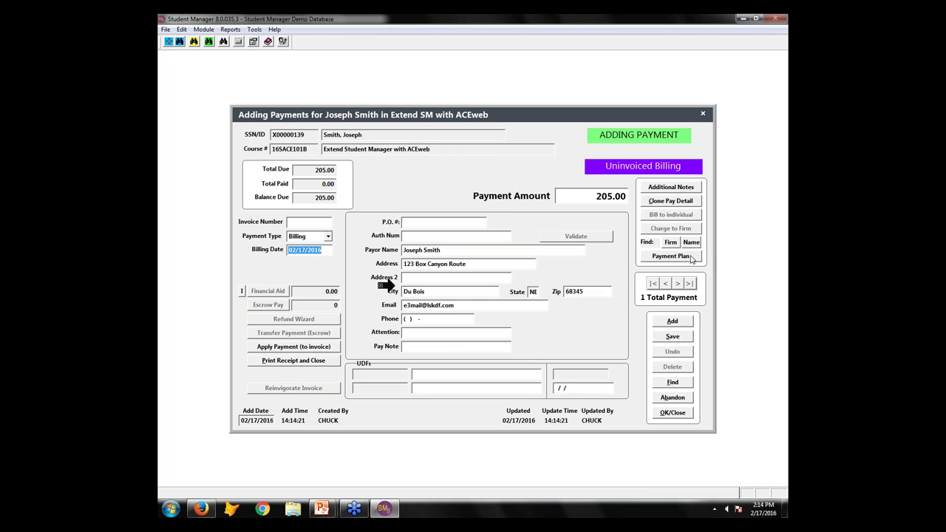
click(691, 257)
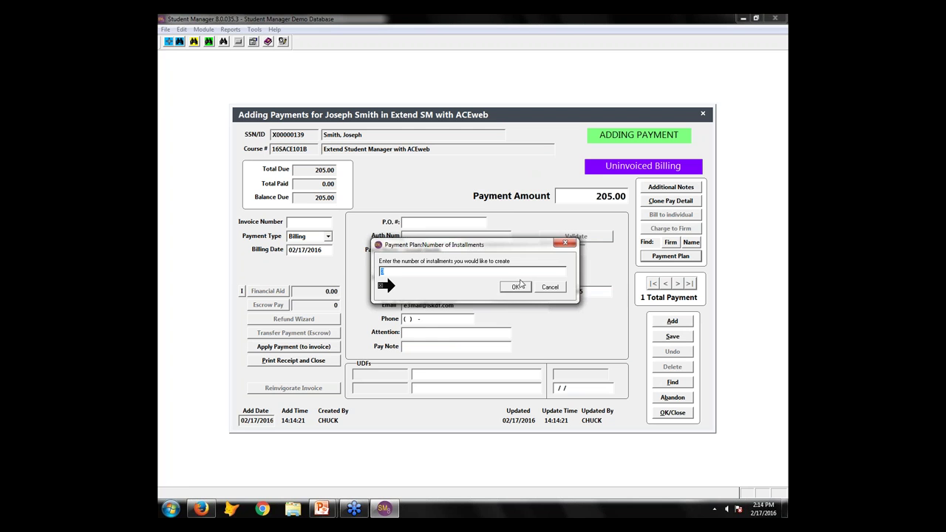
click(517, 287)
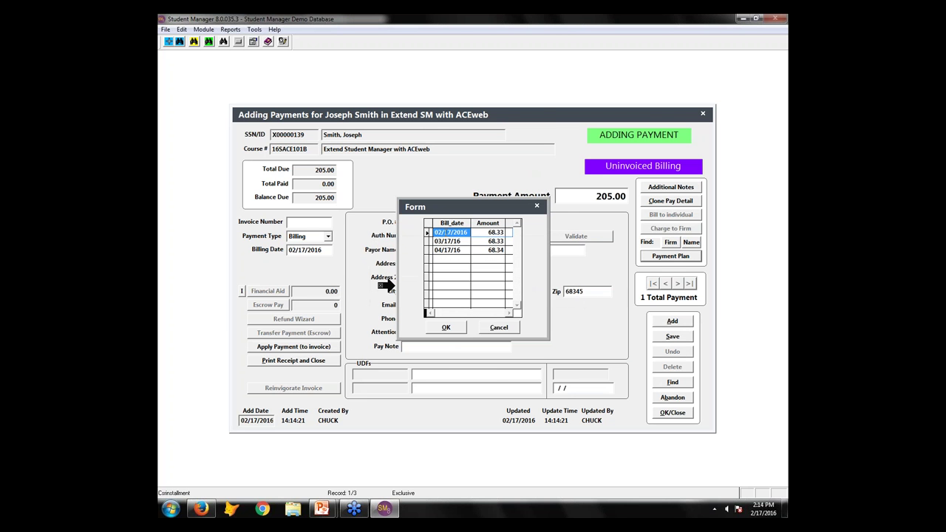
Set the amounts of the 02/17/16 and 03/17/16 installments to 80.00 each.
click(491, 232)
drag(481, 232, 508, 234)
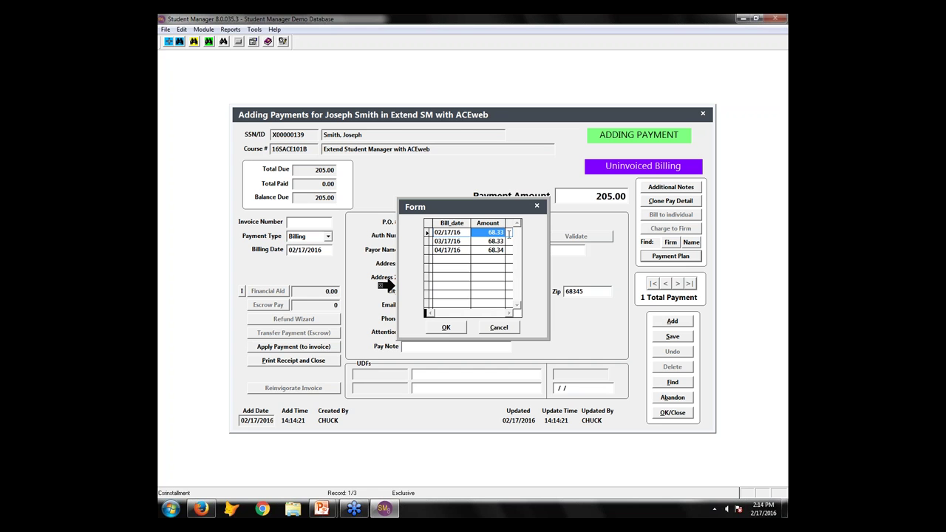
text(80 .)
key(shift+Tab)
click(488, 241)
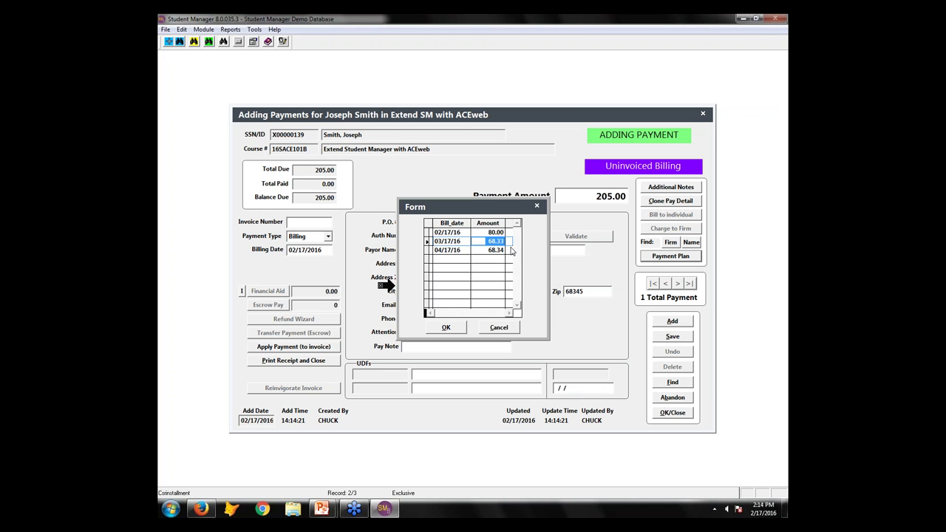
text(80 .)
key(shift+Tab)
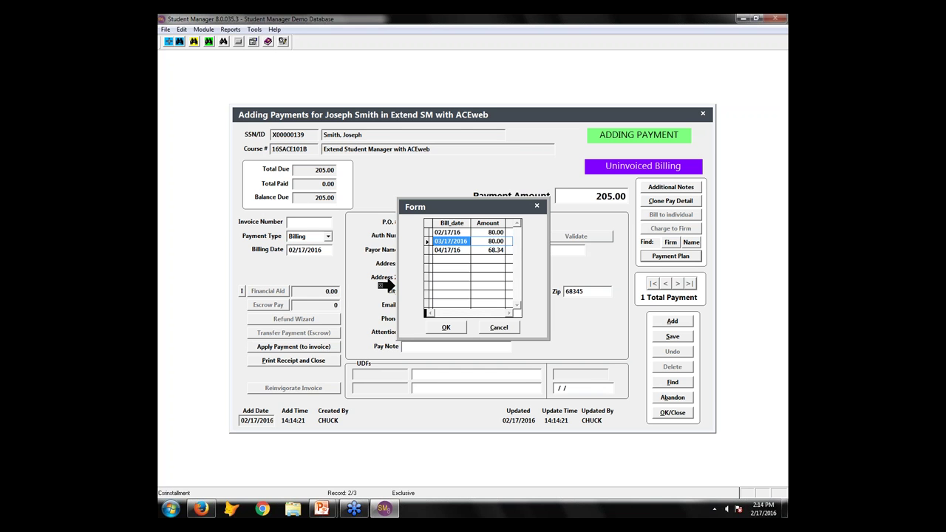
Try to finish the payment plan with the 04/17/16 installment set to 40.00, declining to continue with a mismatched total.
click(512, 251)
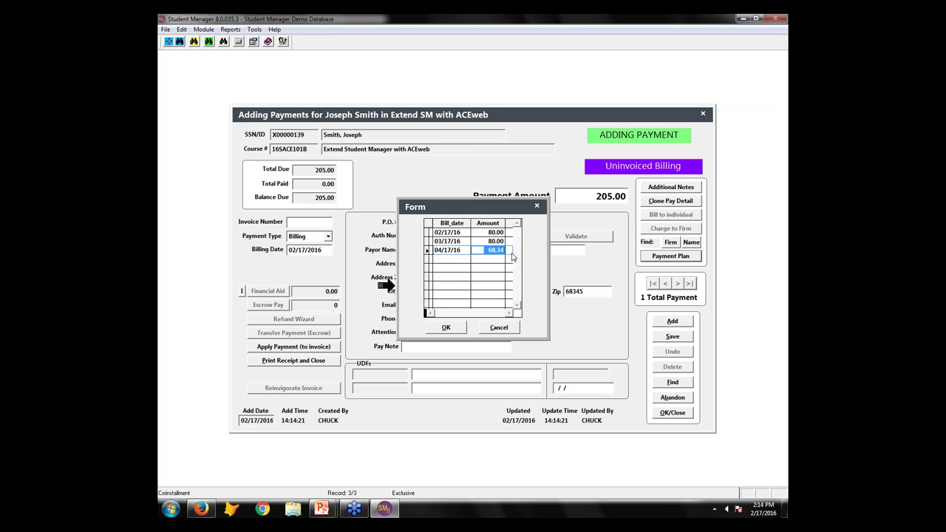
text(40 .)
key(shift+Tab)
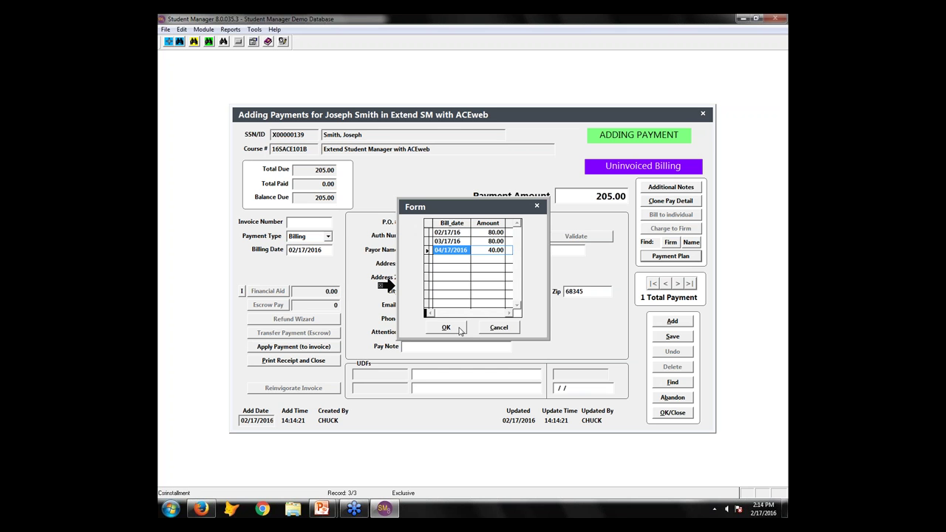
click(460, 330)
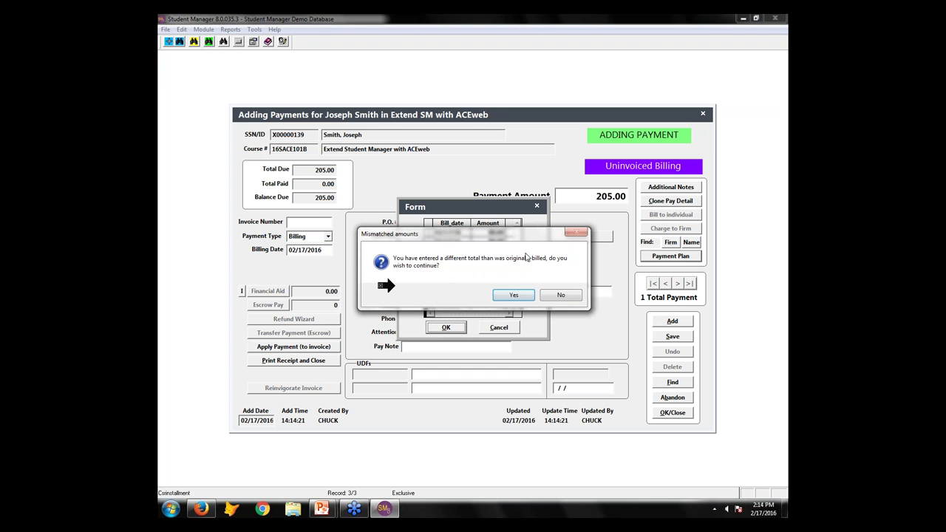
click(562, 297)
Set the 04/17/16 installment to 45.00, accept the payment plan and ignore the program error.
click(493, 251)
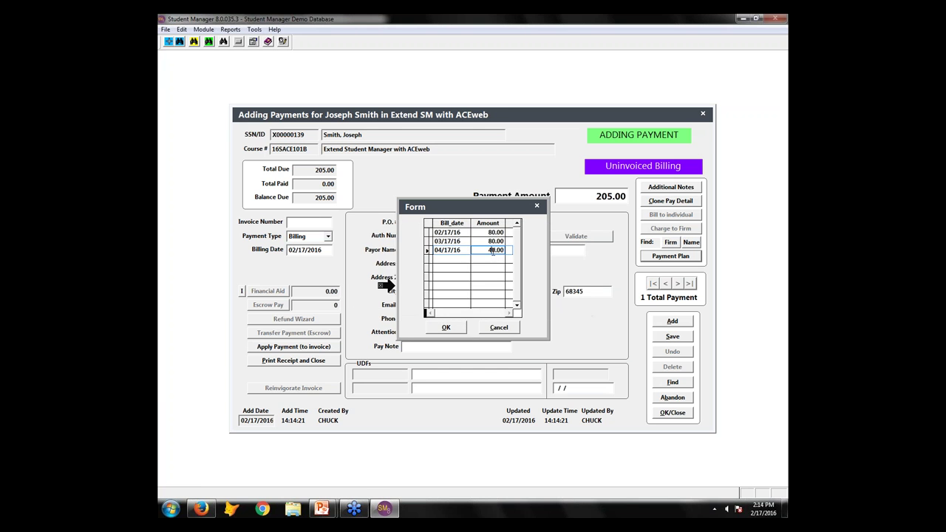
click(456, 328)
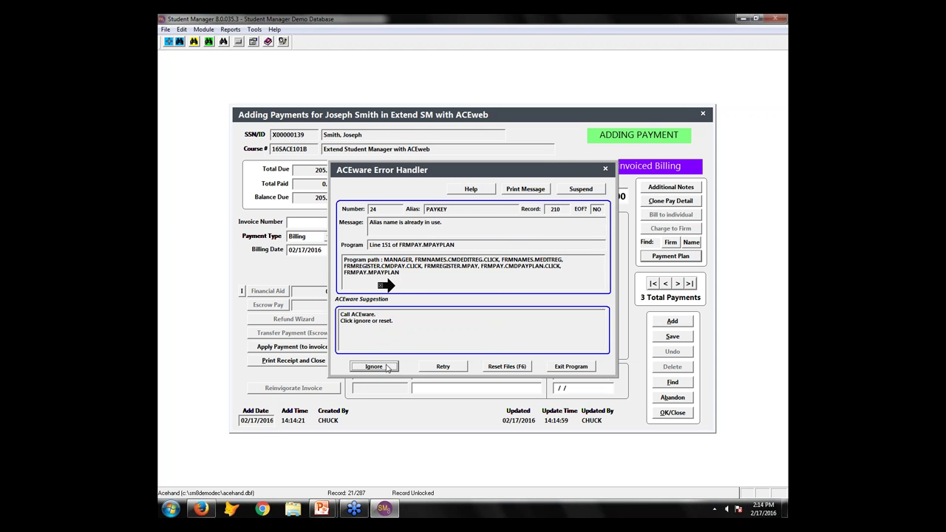
click(386, 368)
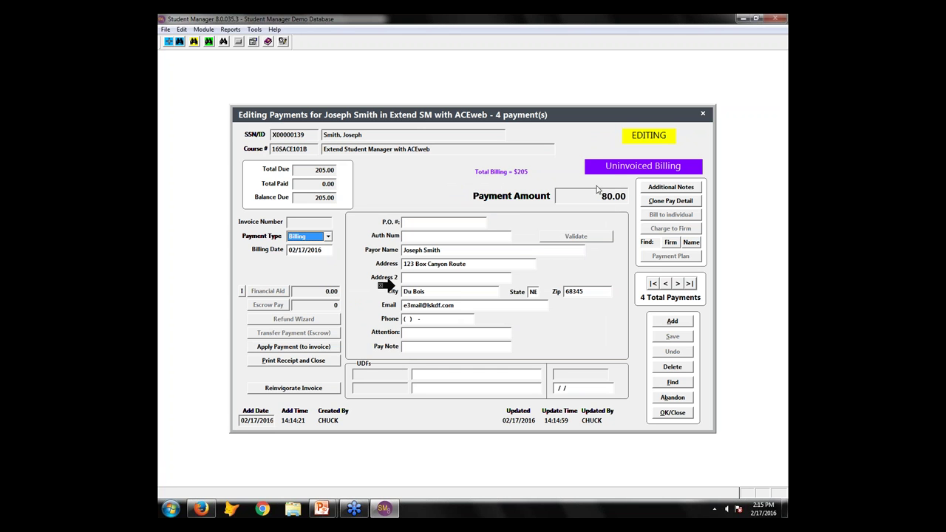
List the registration's payment records, open the 80.00 installment dated 02/17/16, and close the payment window.
click(677, 285)
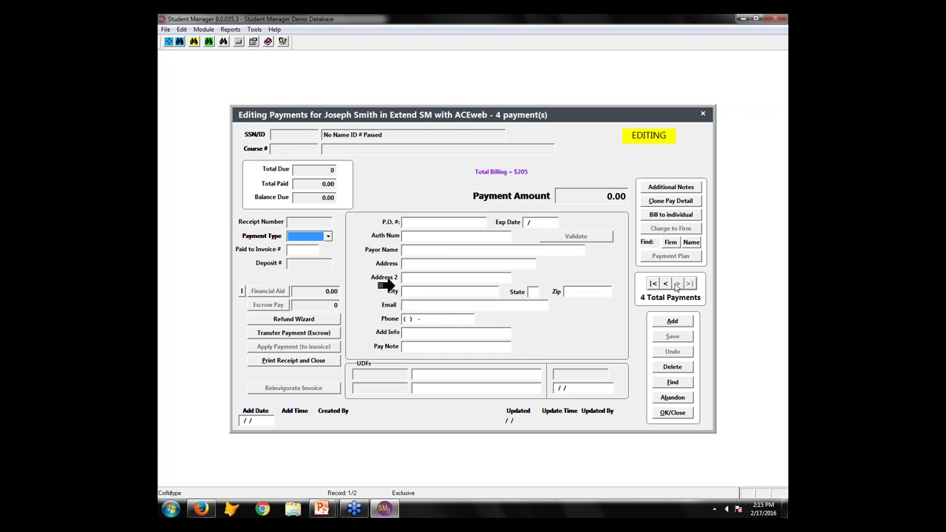
click(682, 382)
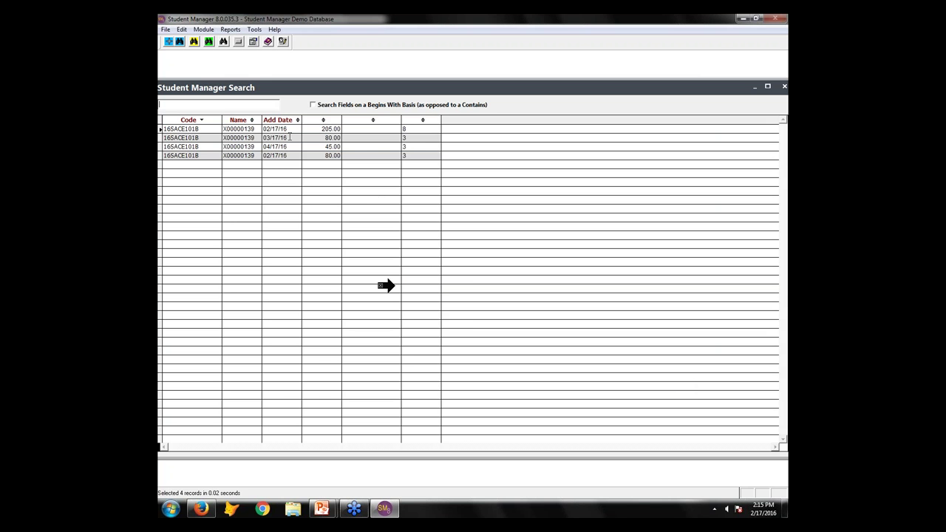
click(316, 147)
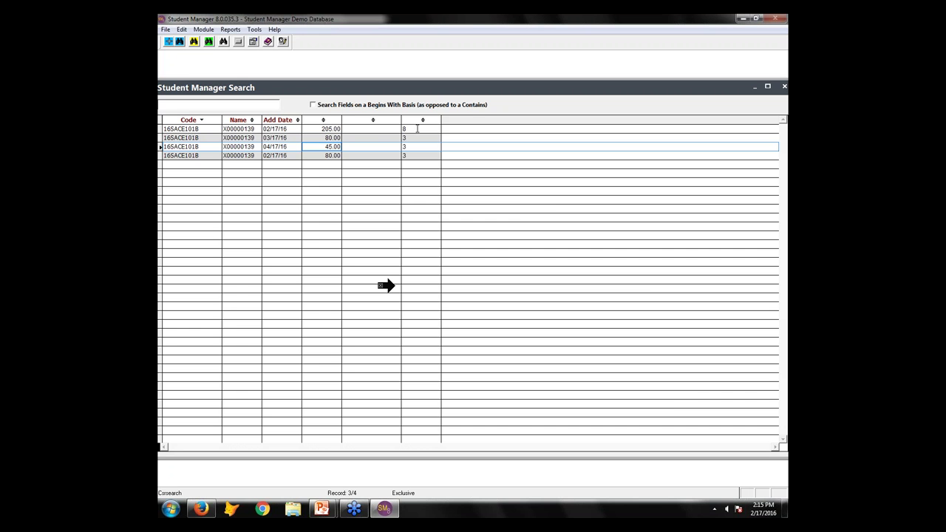
double_click(359, 156)
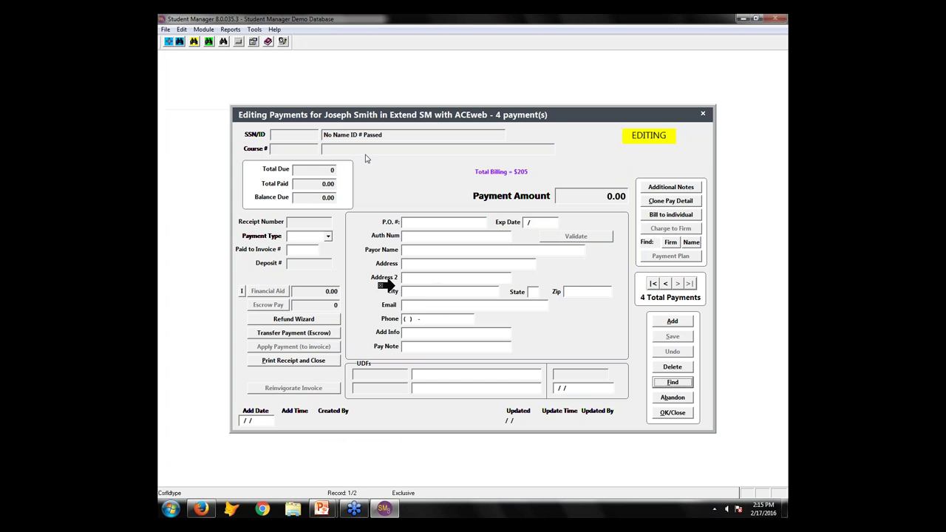
click(664, 415)
Switch to the PowerPoint slide show and go forward from the billing plans slide to the Run Invoices slide.
mouse_move(335, 512)
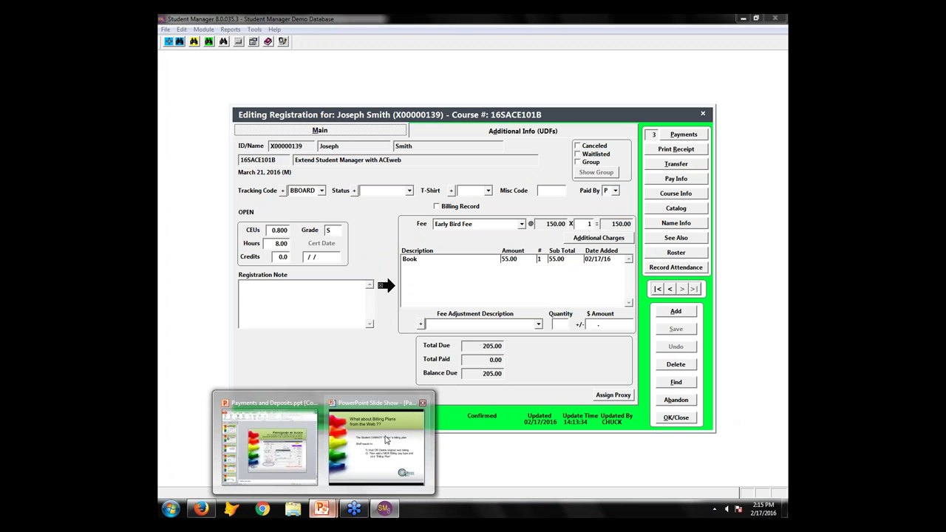
click(385, 441)
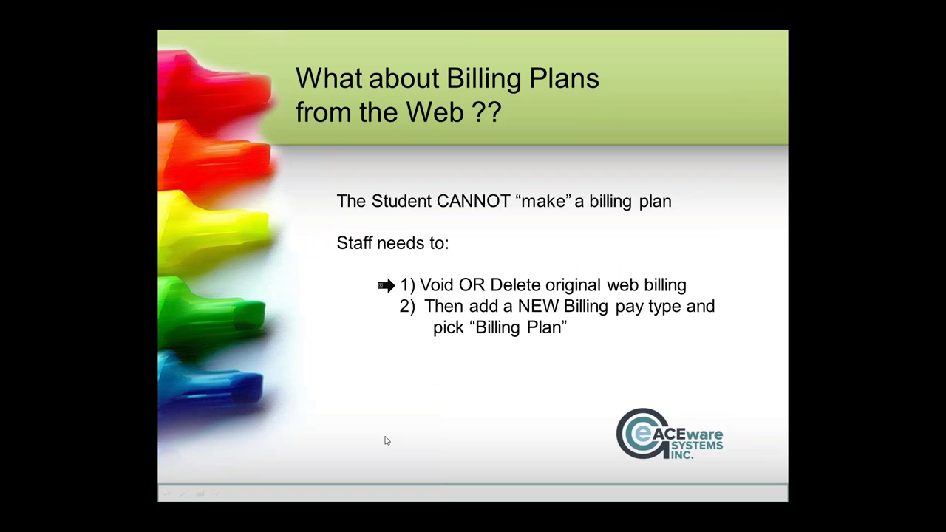
click(386, 440)
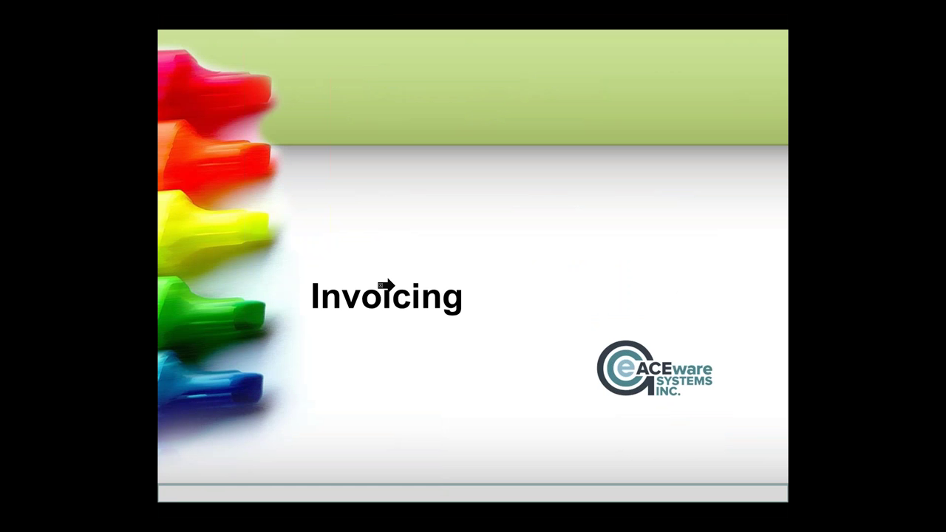
click(320, 351)
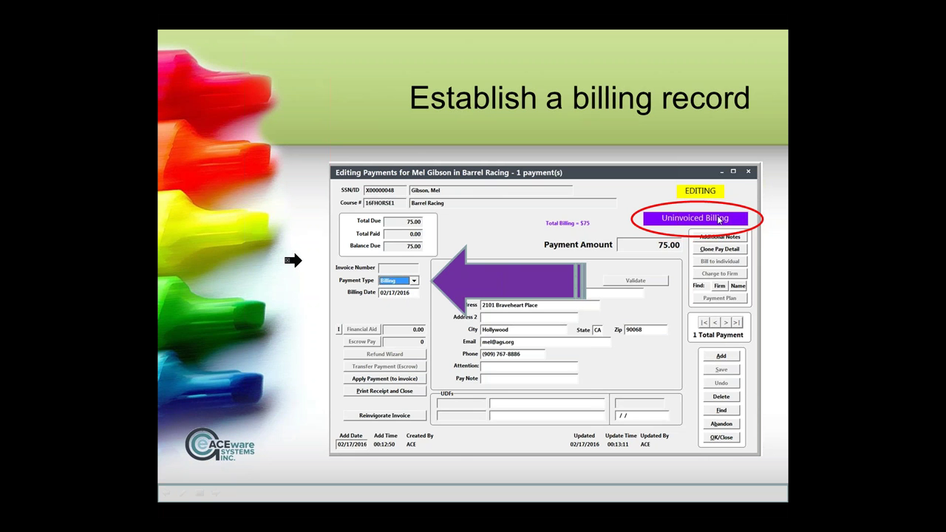
click(473, 432)
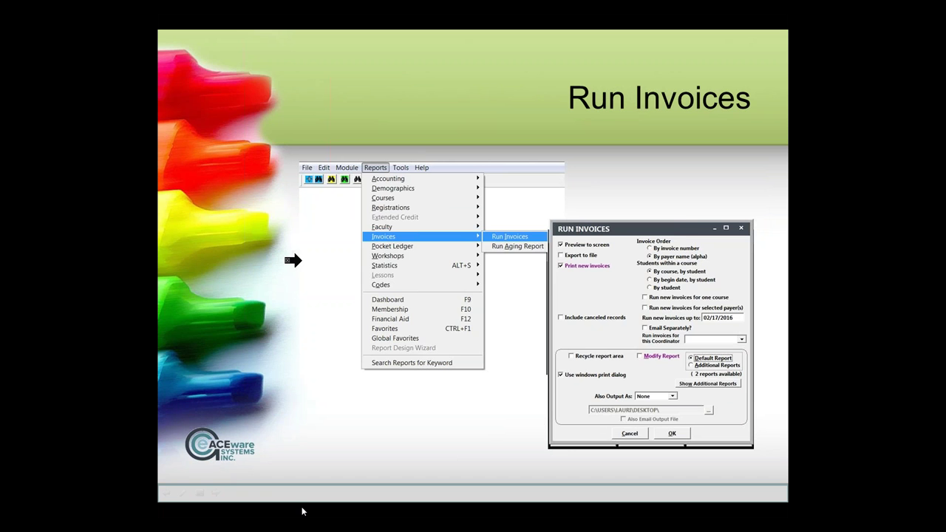
Switch back to Student Manager, reopen the registration's payments and go through the installment records after the voided payment.
key(alt+Tab)
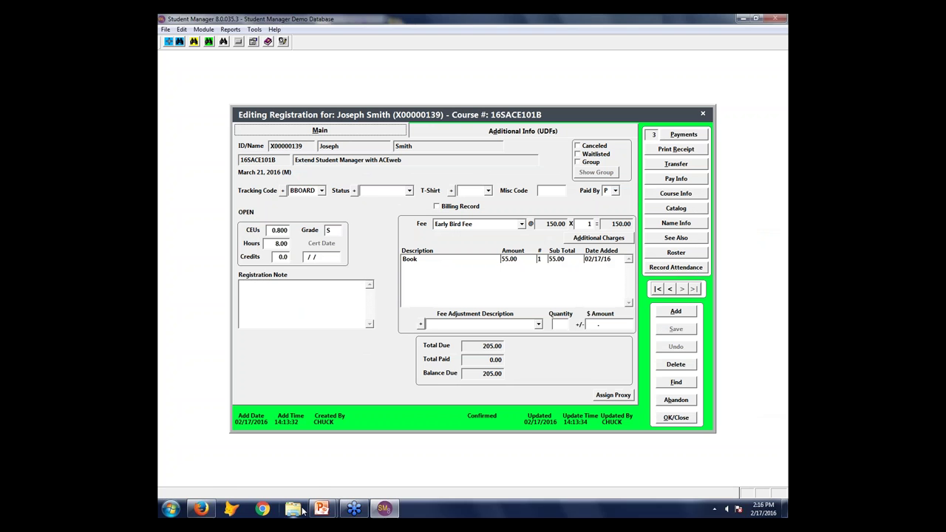
click(672, 137)
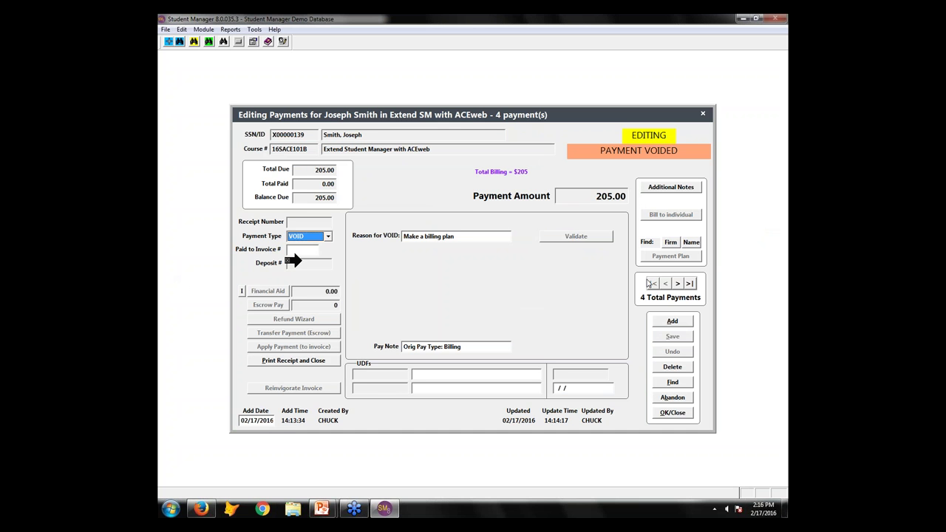
click(678, 283)
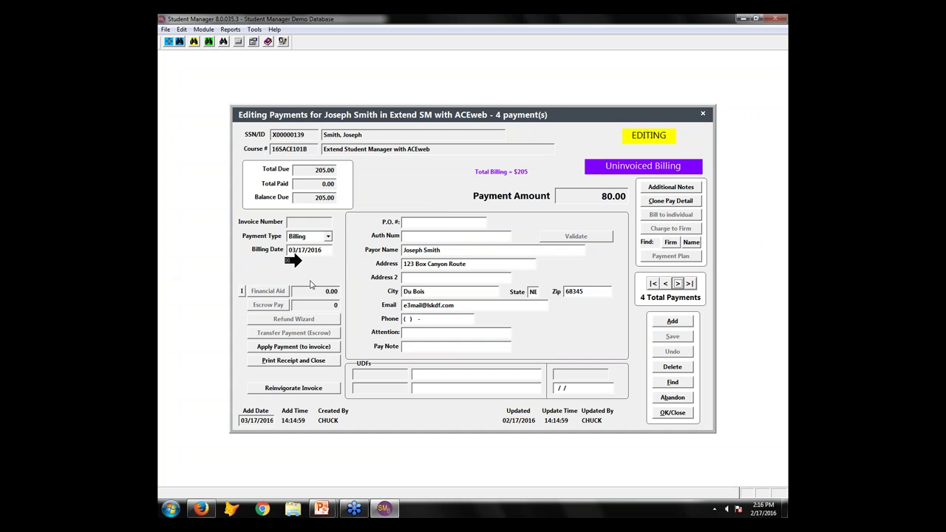
click(678, 284)
click(678, 285)
Close the payment, registration and name records to return to Quick Launch.
click(667, 414)
click(674, 417)
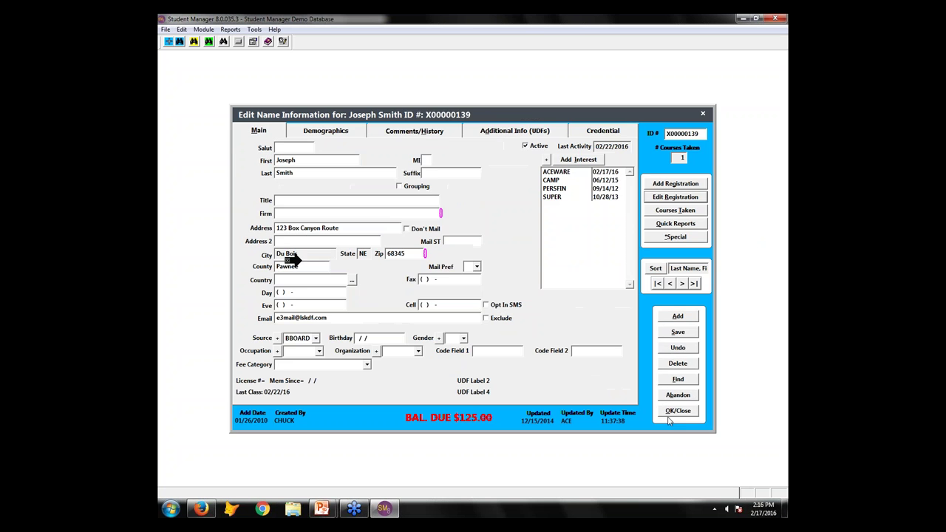
click(673, 412)
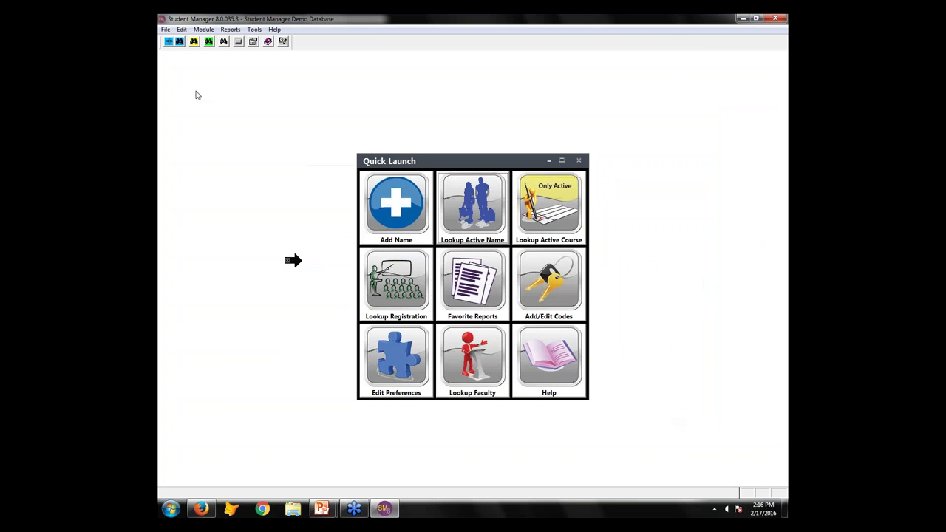
Run the new invoices up to 02/17/2016, ordered by invoice number, with a preview on screen.
click(254, 30)
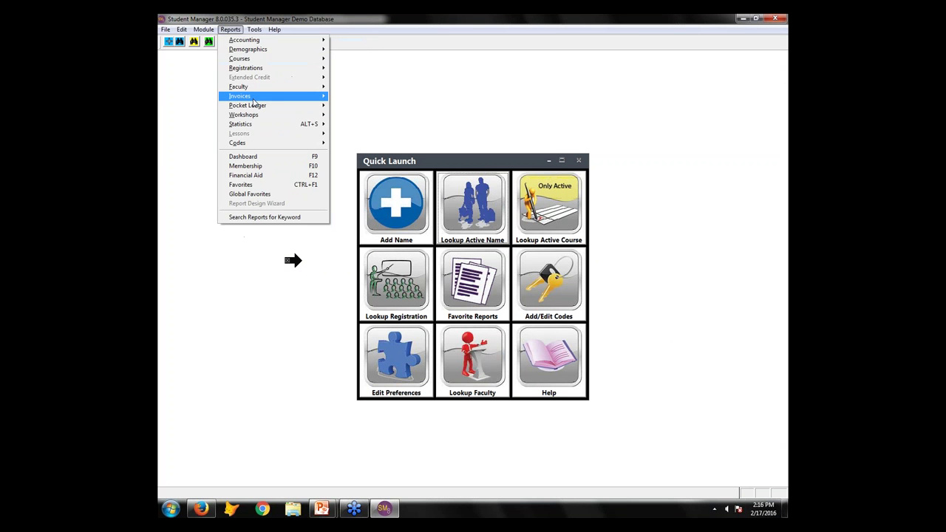
mouse_move(281, 97)
click(351, 97)
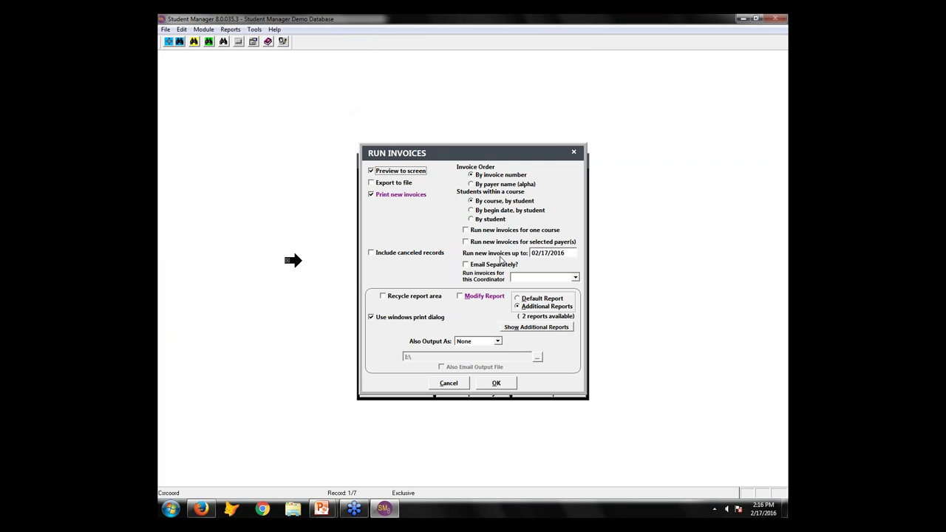
click(495, 384)
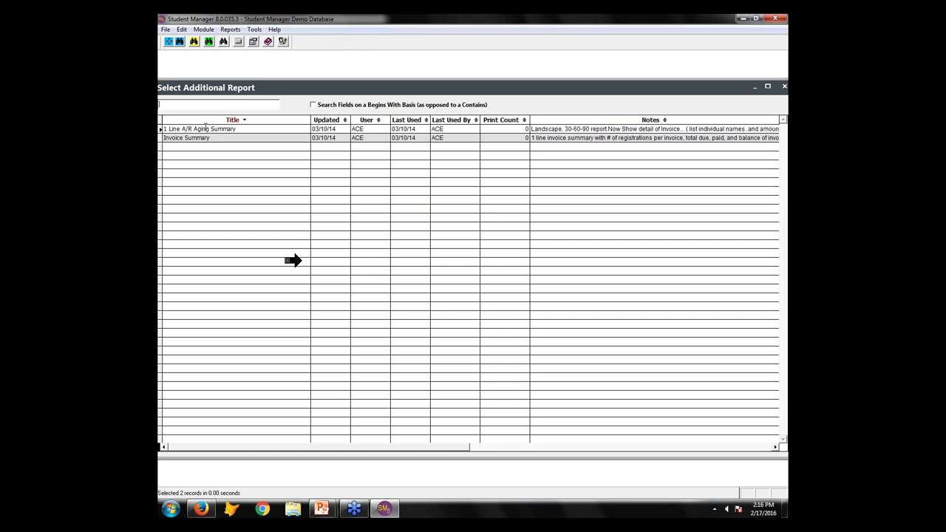
key(Return)
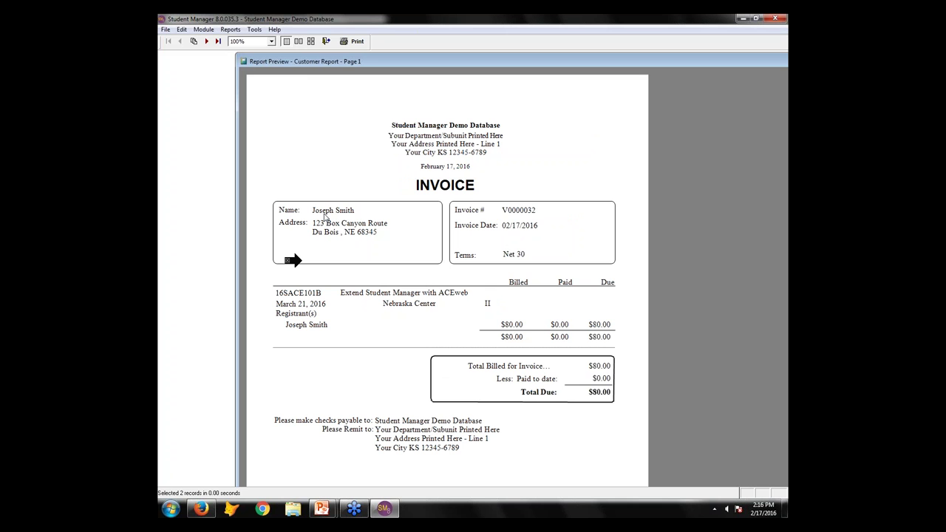
Page through the previewed invoices to the grand total page, and go back one page to the last invoice.
click(207, 41)
click(207, 42)
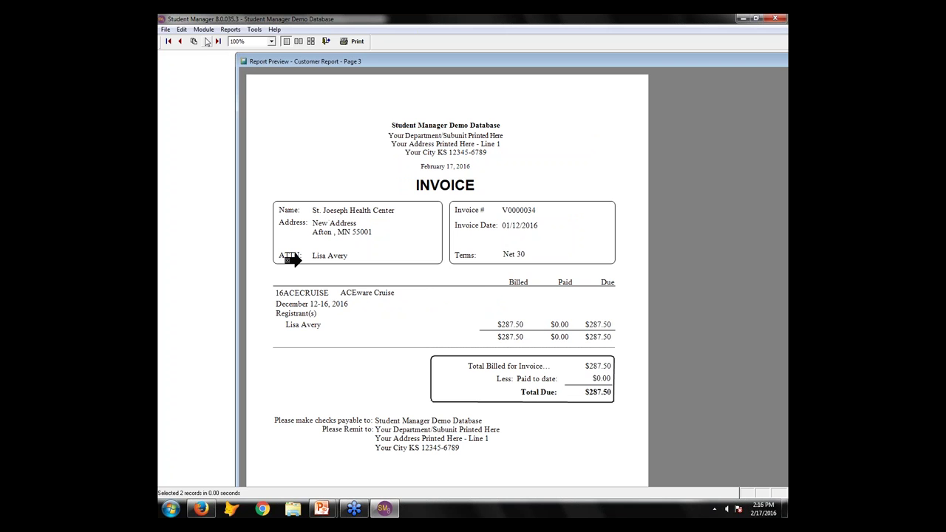
click(207, 42)
click(207, 41)
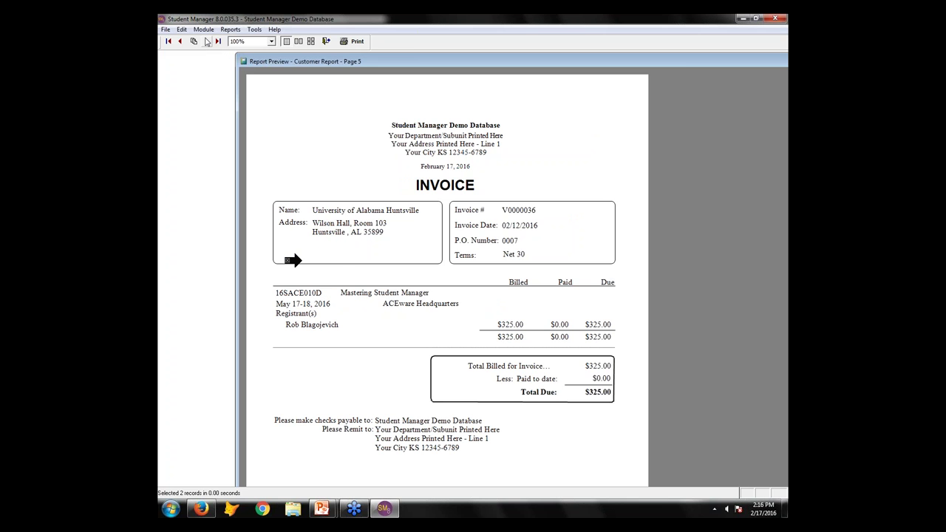
click(207, 41)
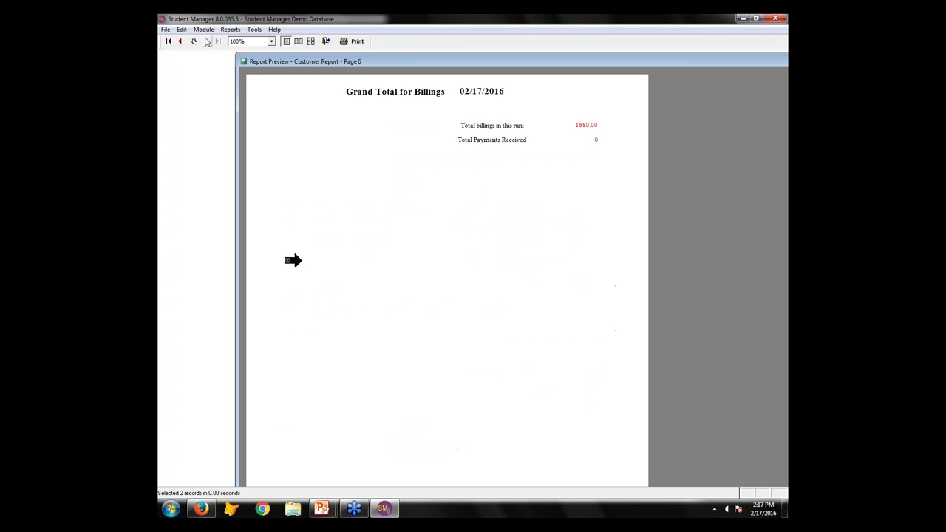
click(180, 41)
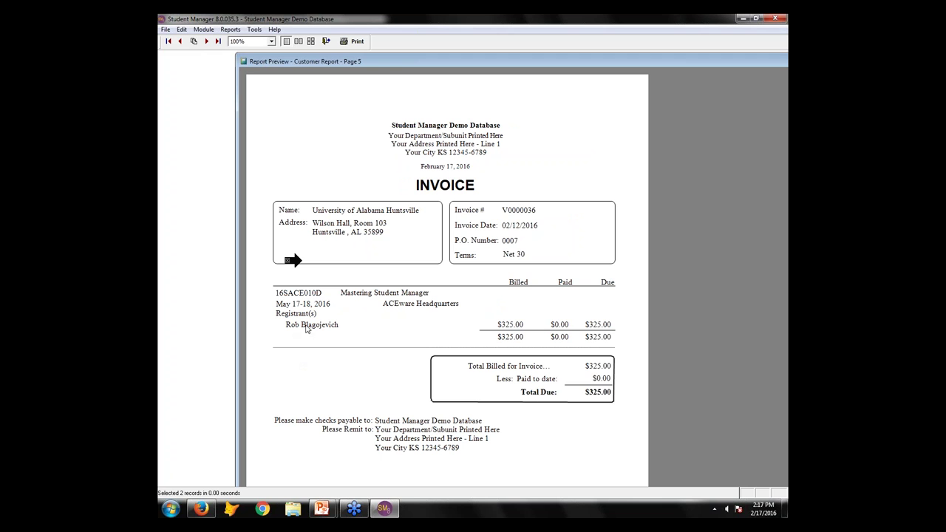
Close the invoice preview and confirm that the invoices printed successfully so their invoice numbers are assigned.
click(325, 42)
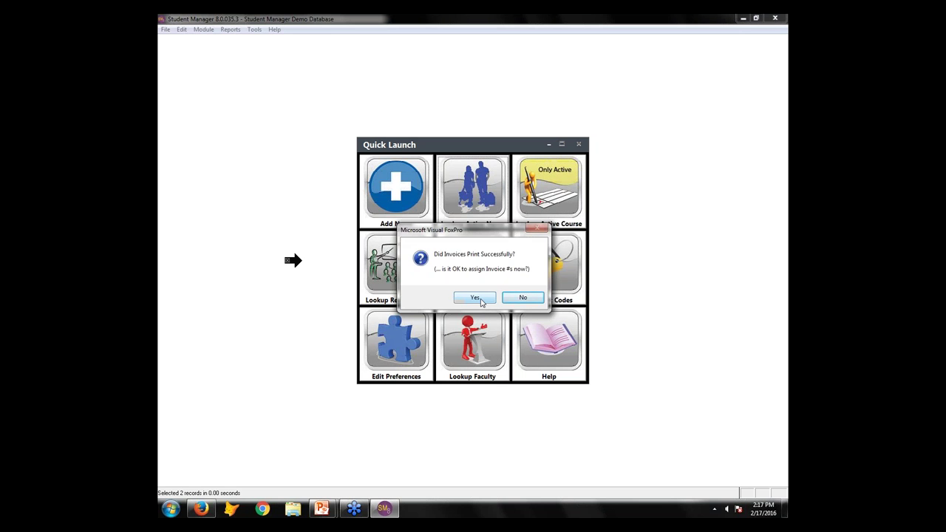
click(477, 298)
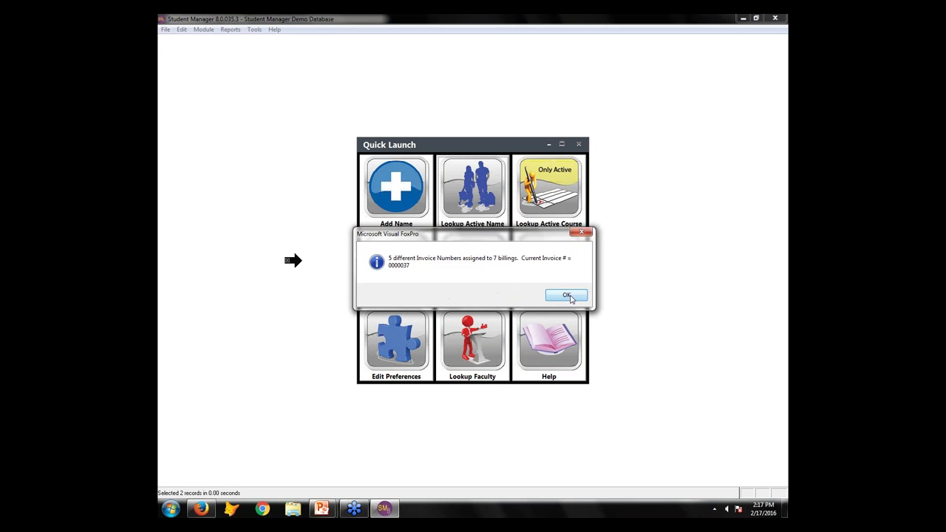
click(570, 296)
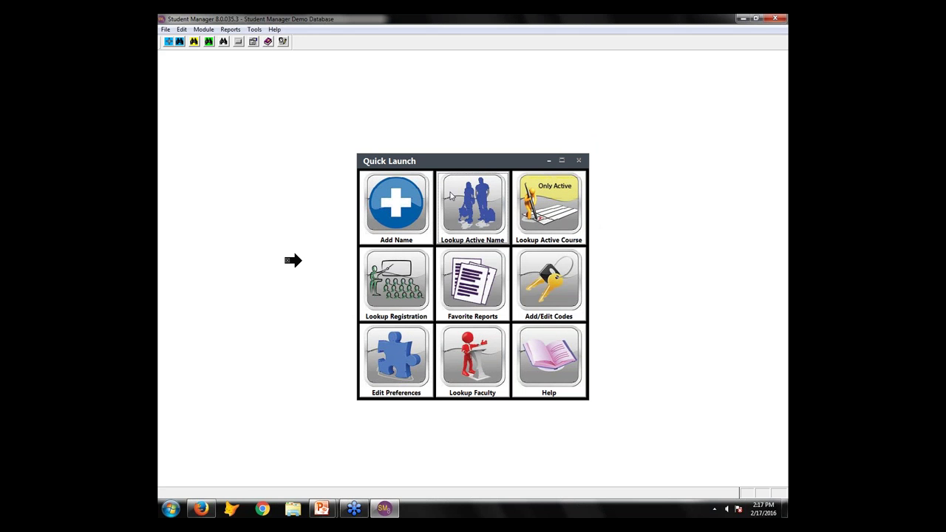
List all outstanding invoices, open the payment entry for a 350.00 invoice, and abandon it without saving a payment.
click(206, 30)
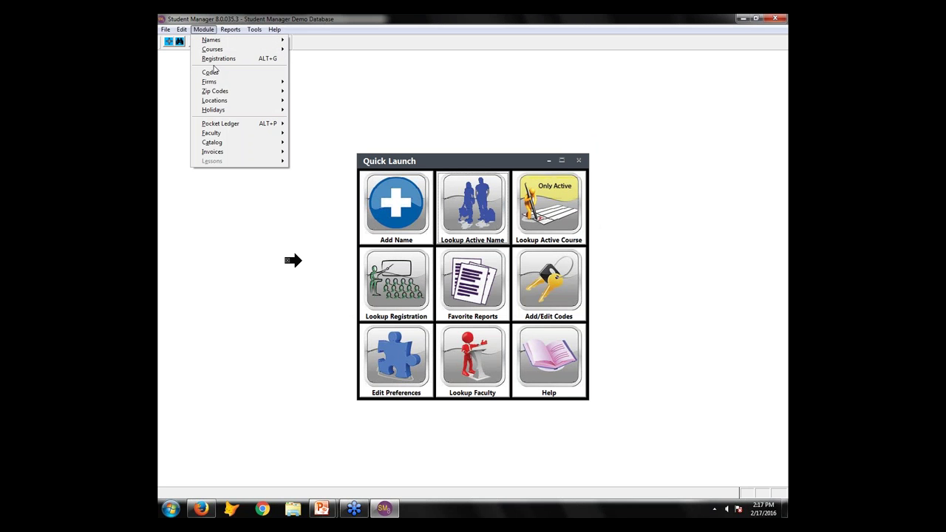
mouse_move(222, 154)
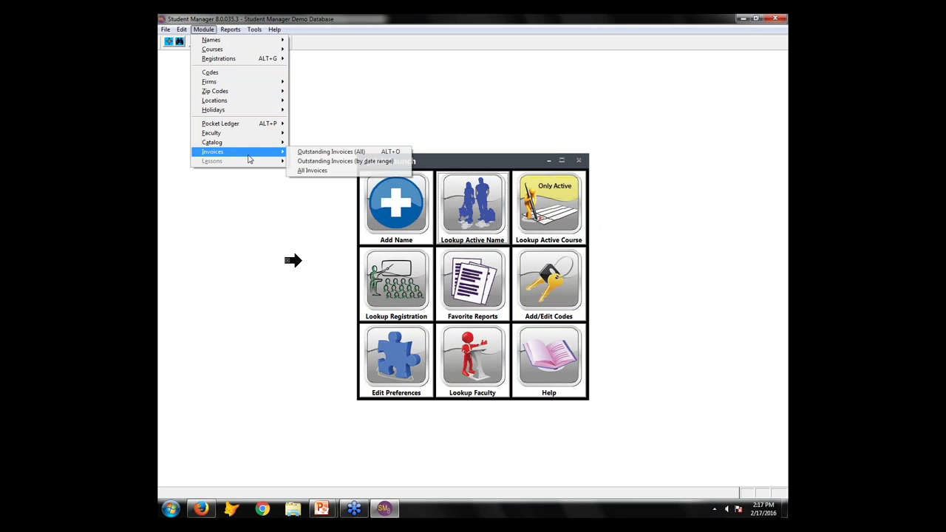
click(330, 154)
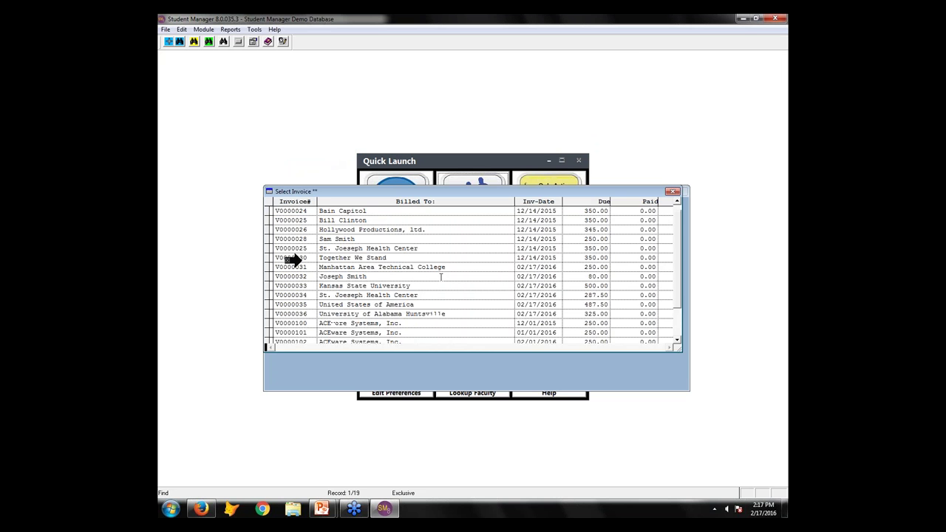
scroll(439, 274, down, 4)
scroll(439, 275, up, 4)
key(Return)
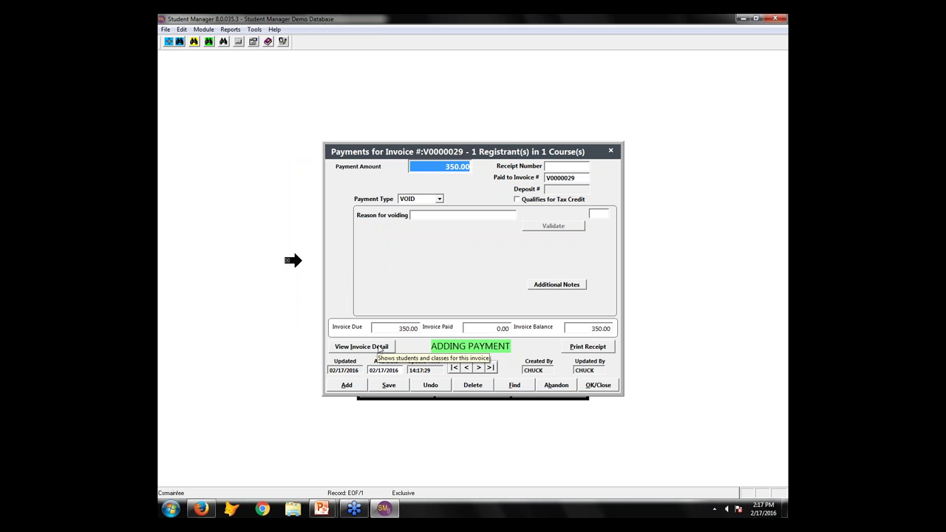
click(562, 386)
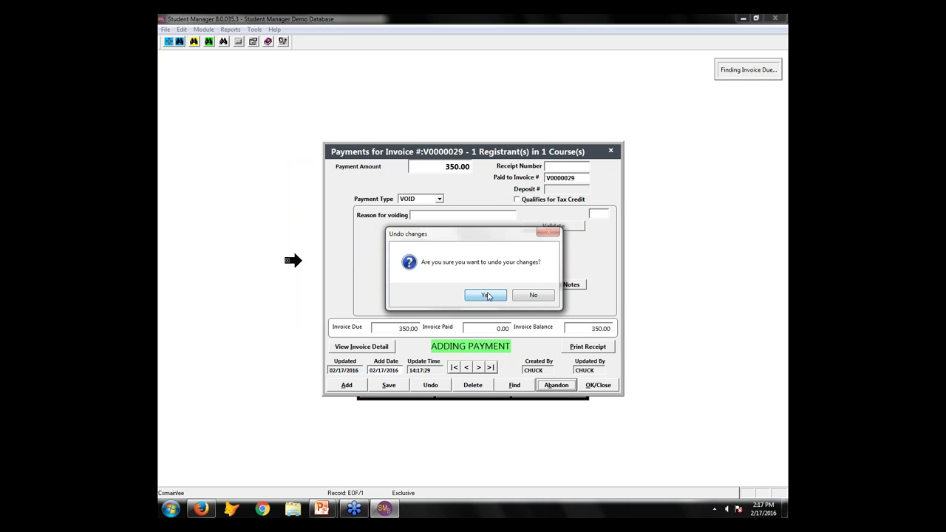
click(486, 296)
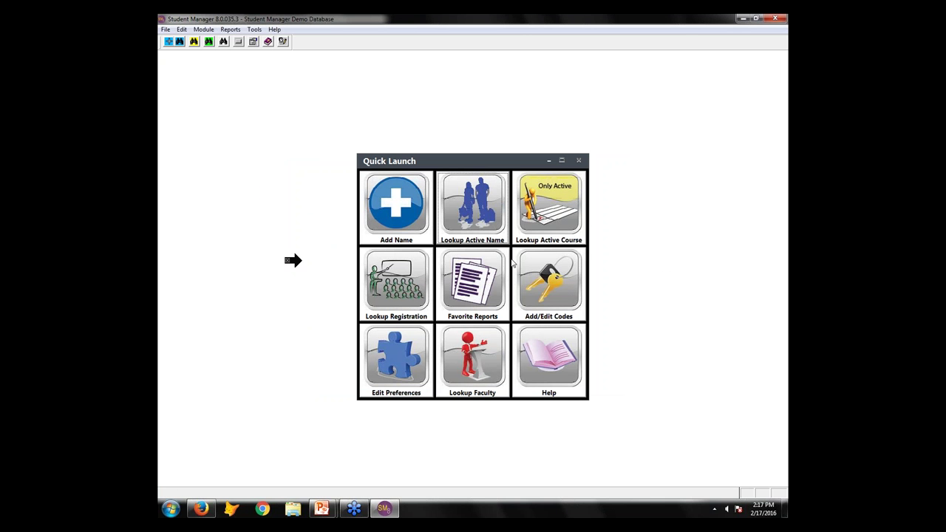
Look up the billing-plan student by last name among the active names and open the student's registration.
click(477, 226)
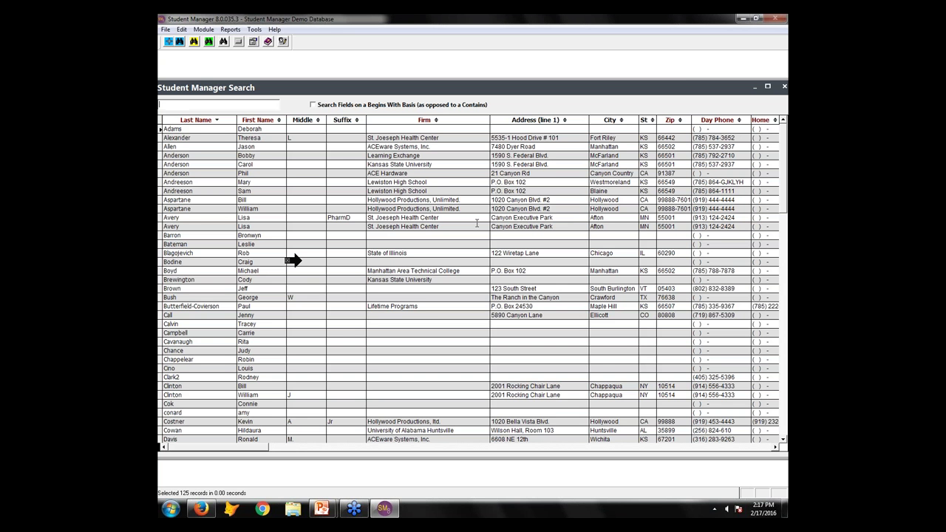
text(smi)
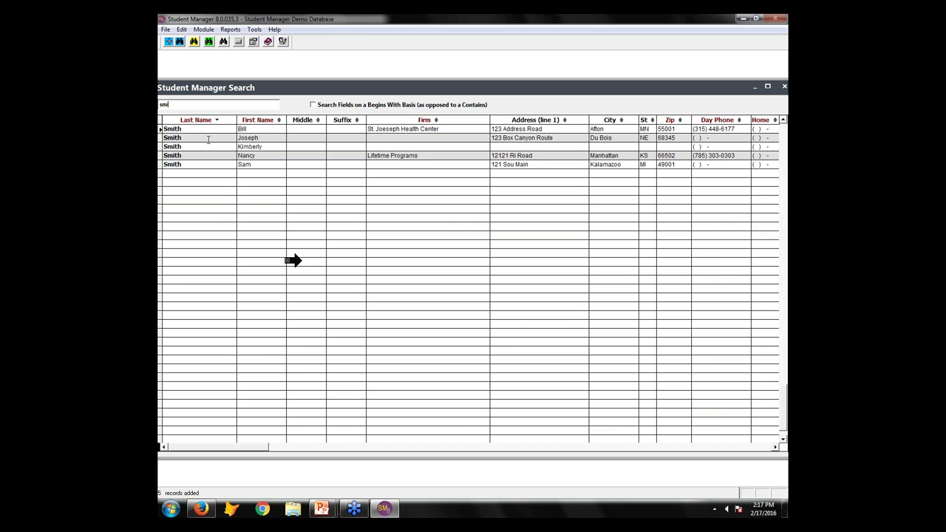
click(210, 137)
double_click(210, 138)
click(680, 199)
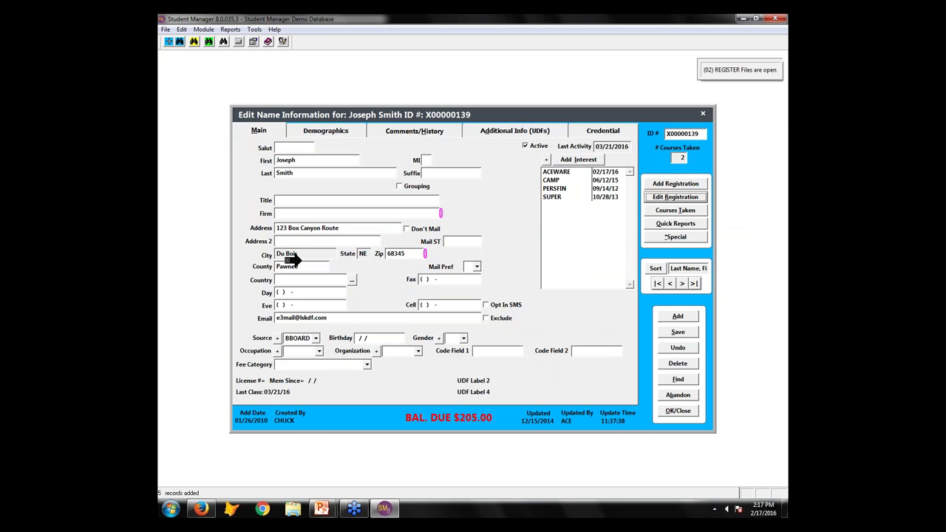
Open the registration's payments, go through the installments to the 80.00 billing dated 02/17/2016, and close the payment window.
click(684, 135)
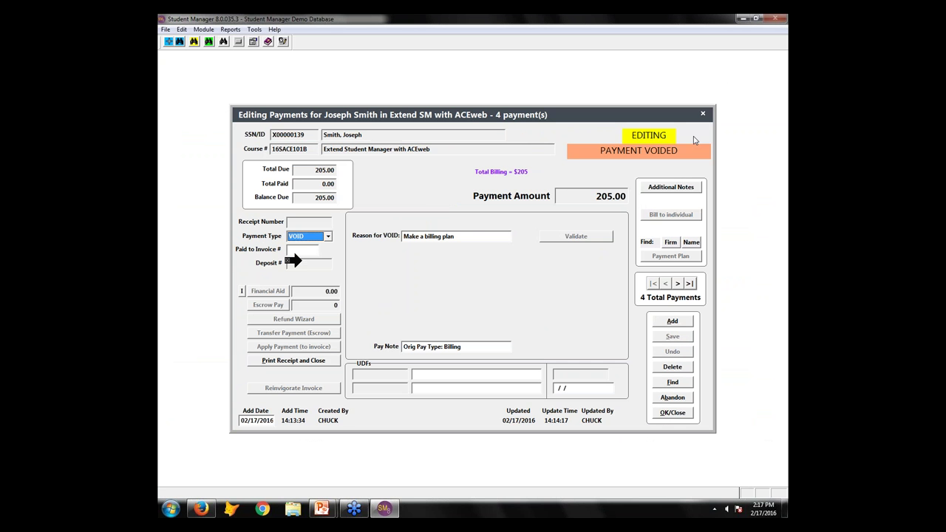
click(678, 287)
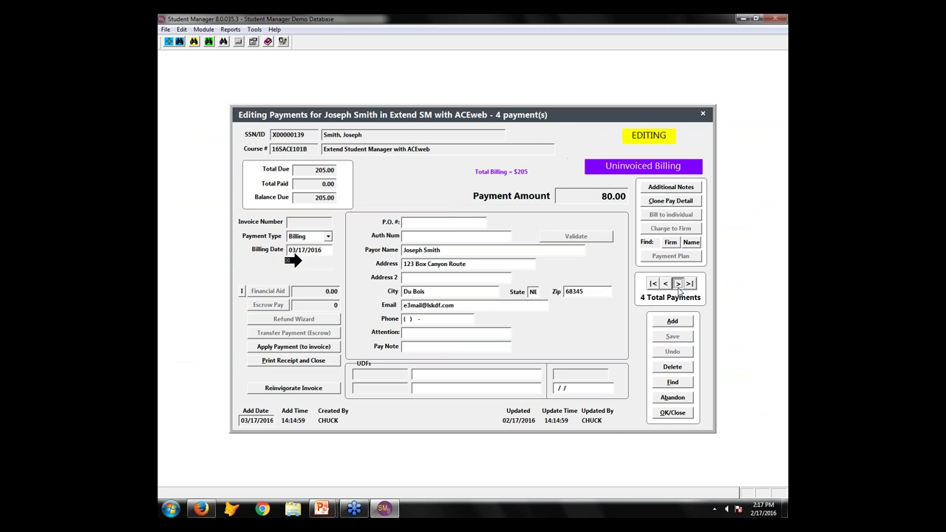
click(678, 286)
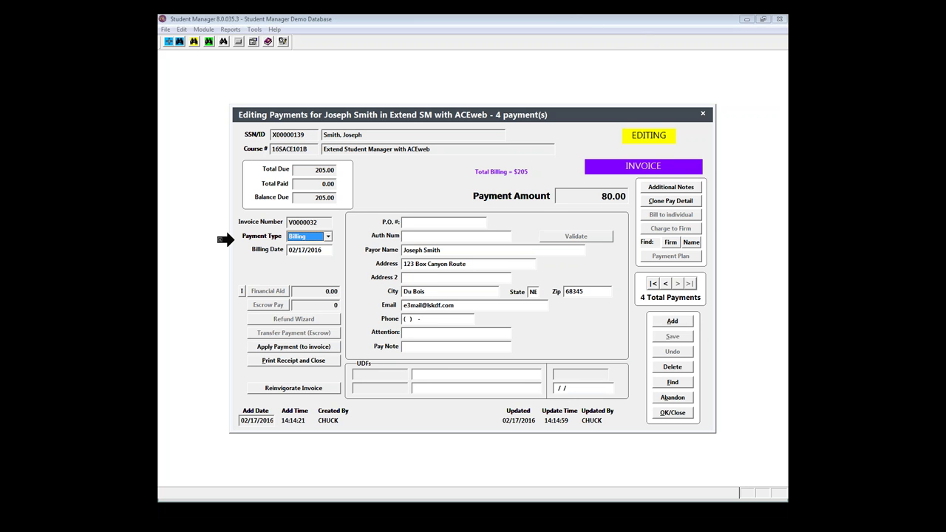
click(667, 413)
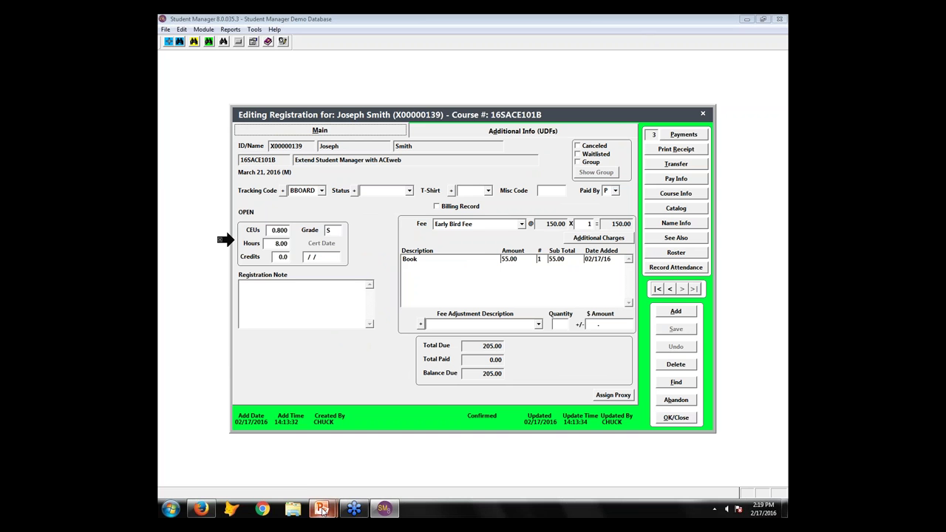
Switch to the PowerPoint slide show and go forward to the Why Assign Invoice at Billing slide.
click(323, 509)
mouse_move(325, 509)
click(400, 459)
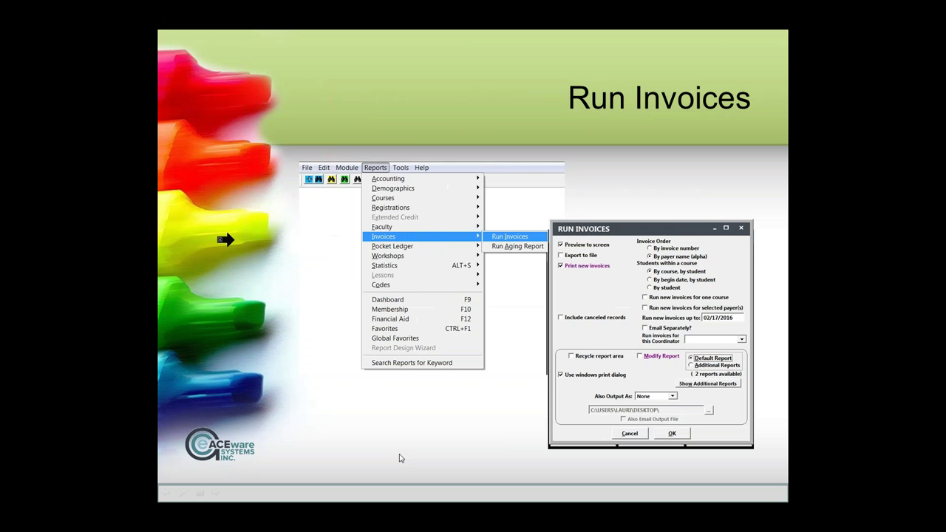
click(419, 332)
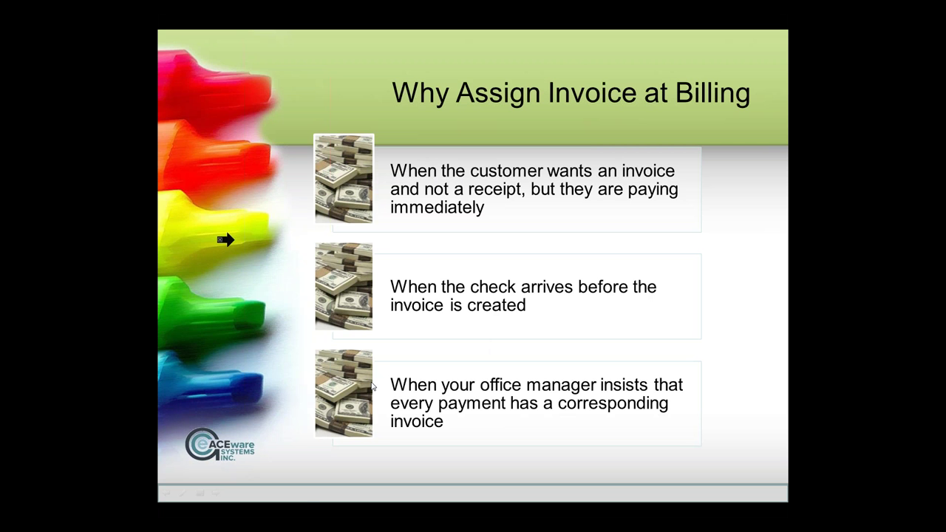
Switch back to Student Manager and close the registration record.
key(alt+Tab)
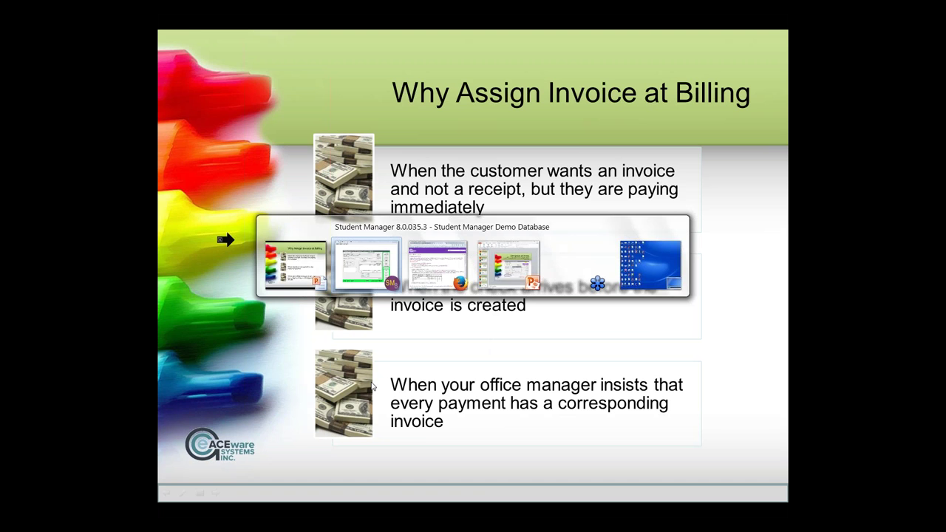
key(alt+Tab)
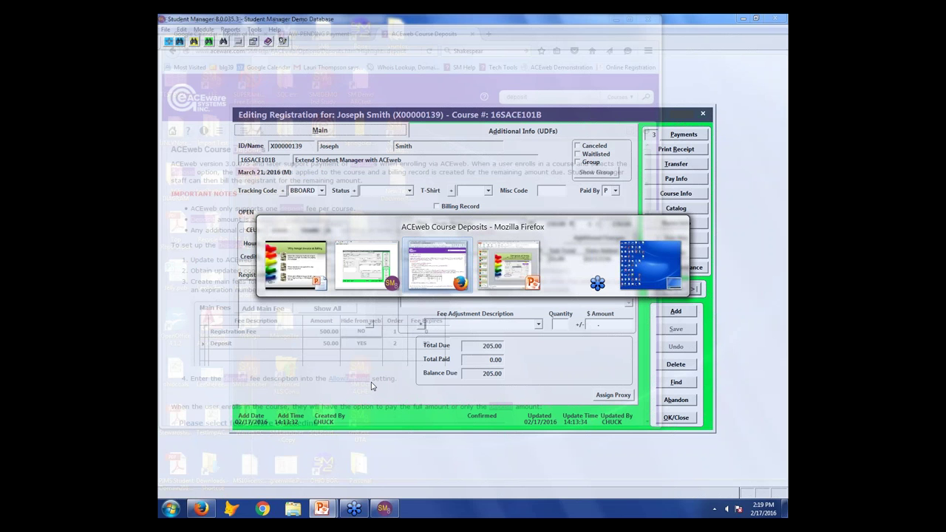
key(alt+shift+Tab)
key(alt+shift+Tab)
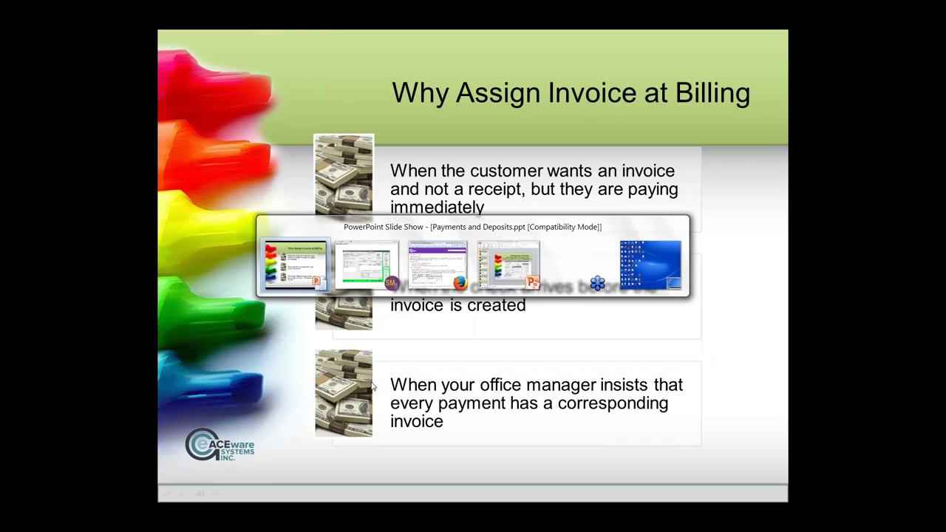
key(alt+Tab)
click(678, 411)
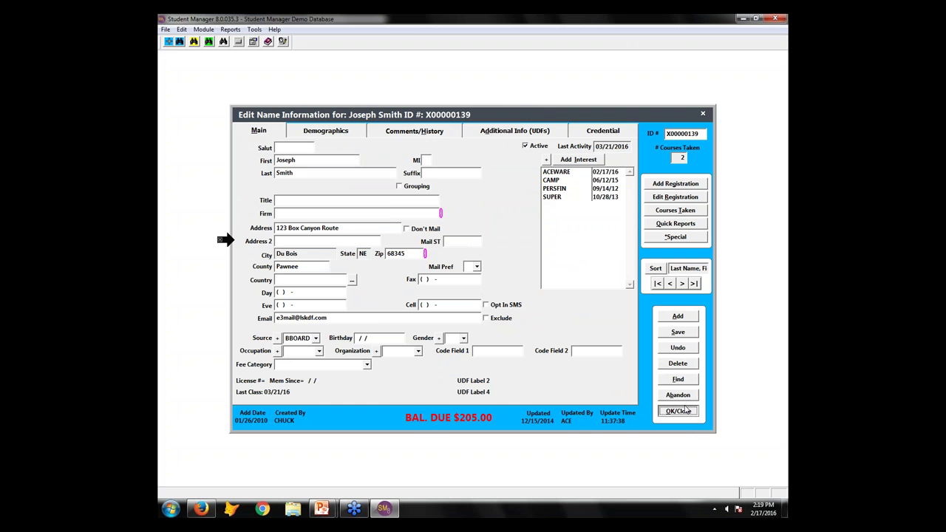
Close the name record and open the Pay preferences to examine the option for assigning invoice numbers at billing.
click(686, 411)
click(392, 349)
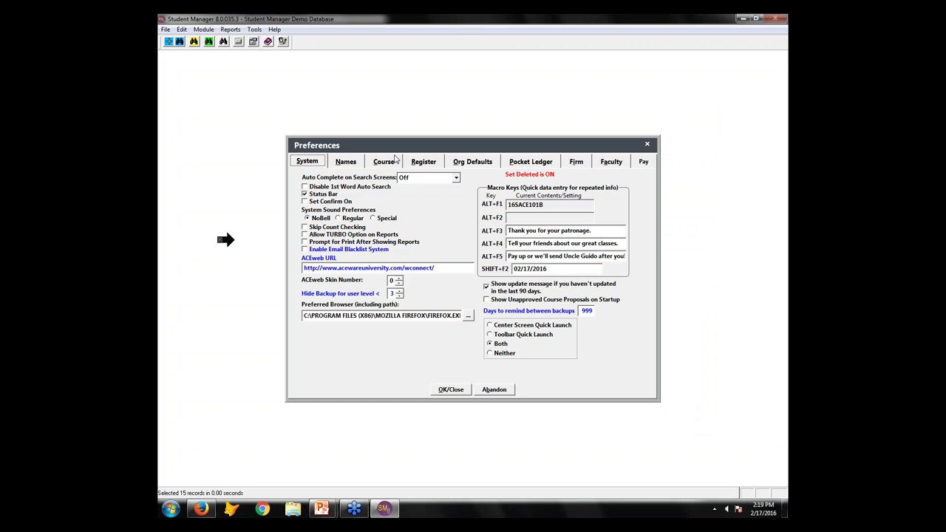
click(644, 161)
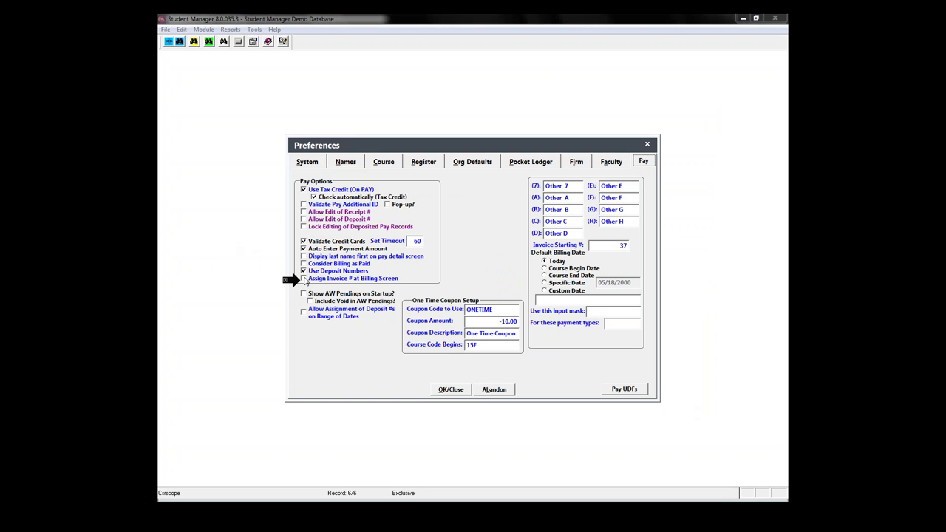
Switch to the PowerPoint slide show, go forward to the Reinvigorate an Invoice slide, and return to Student Manager.
key(alt+Tab)
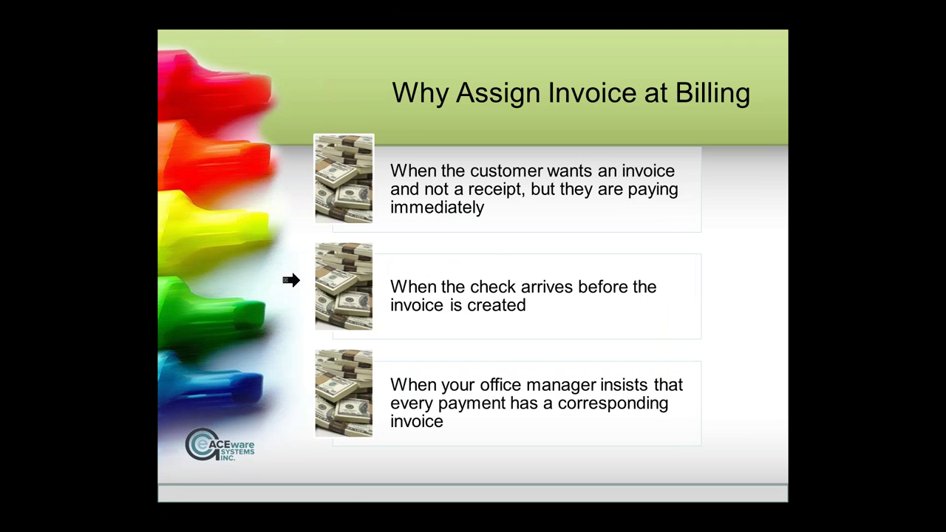
key(Right)
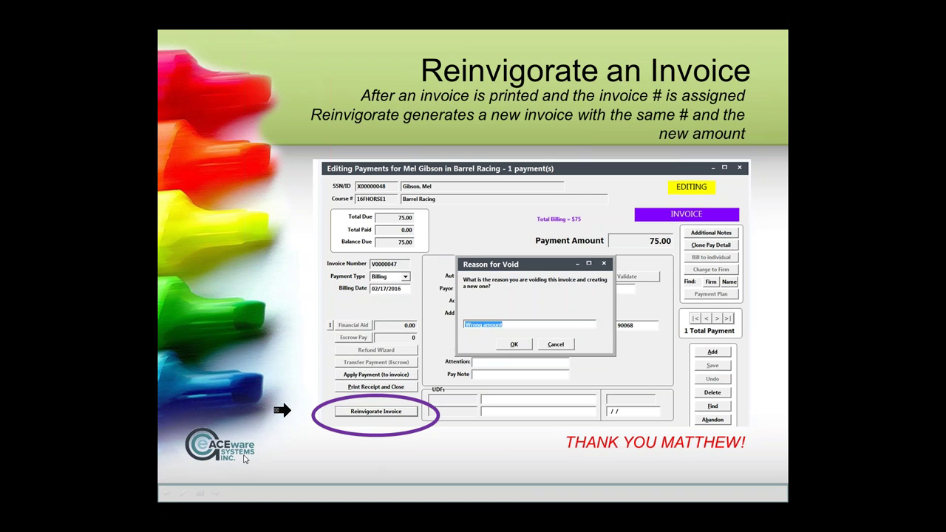
key(alt+Tab)
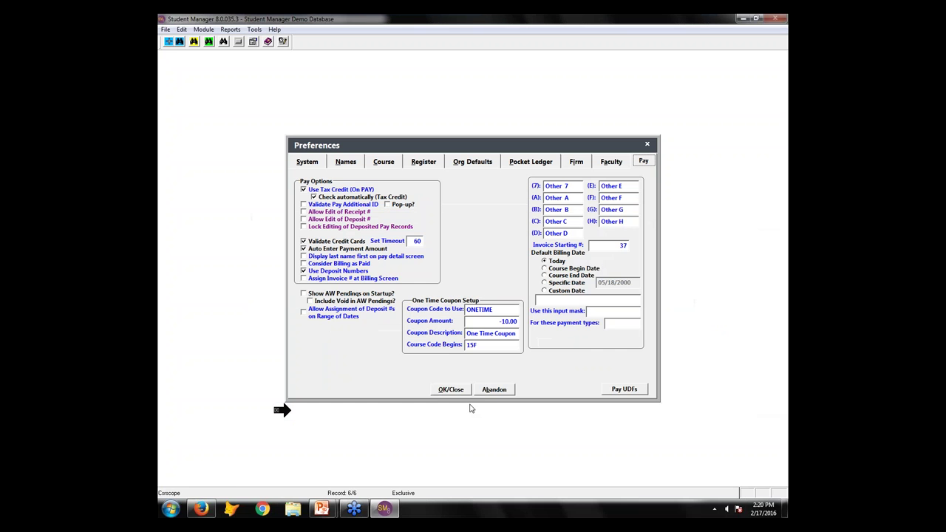
Abandon the preferences and open the Art Appreciation registration of the student from Manhattan Area Technical College.
click(495, 390)
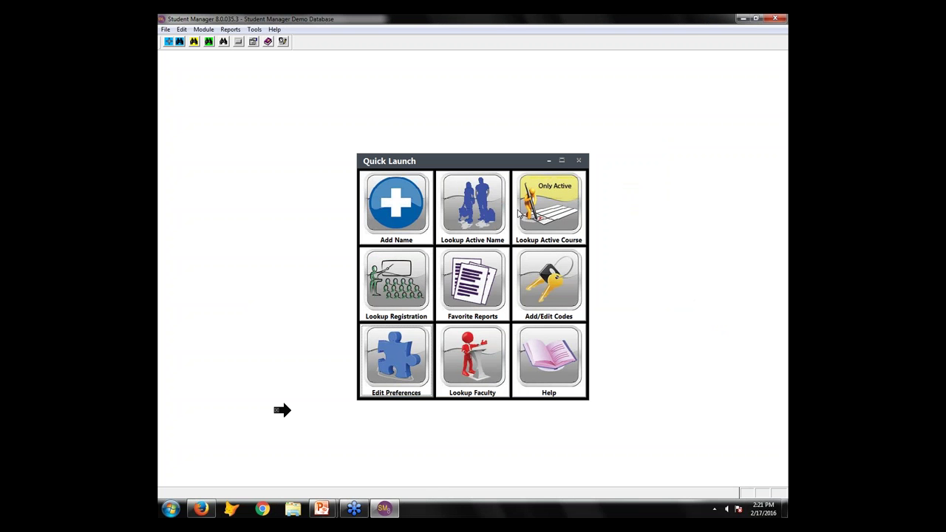
click(480, 217)
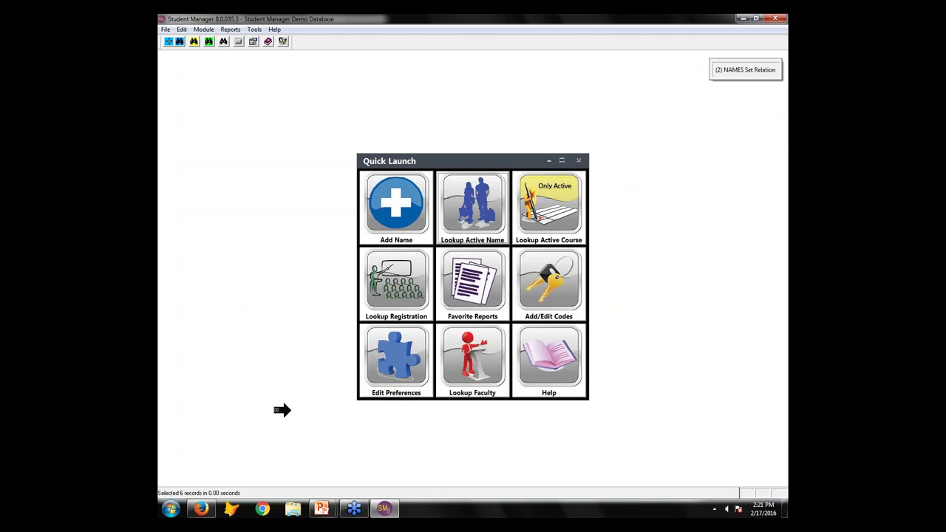
text(boyd)
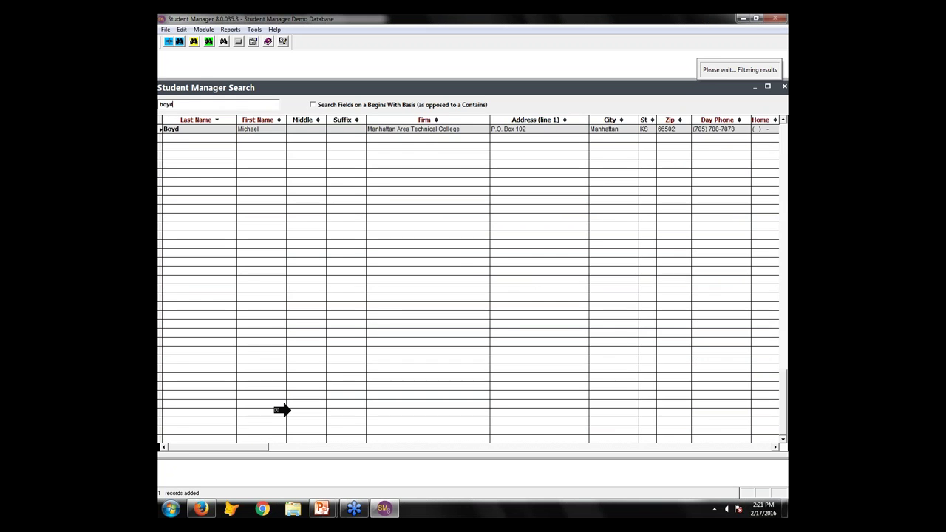
key(Return)
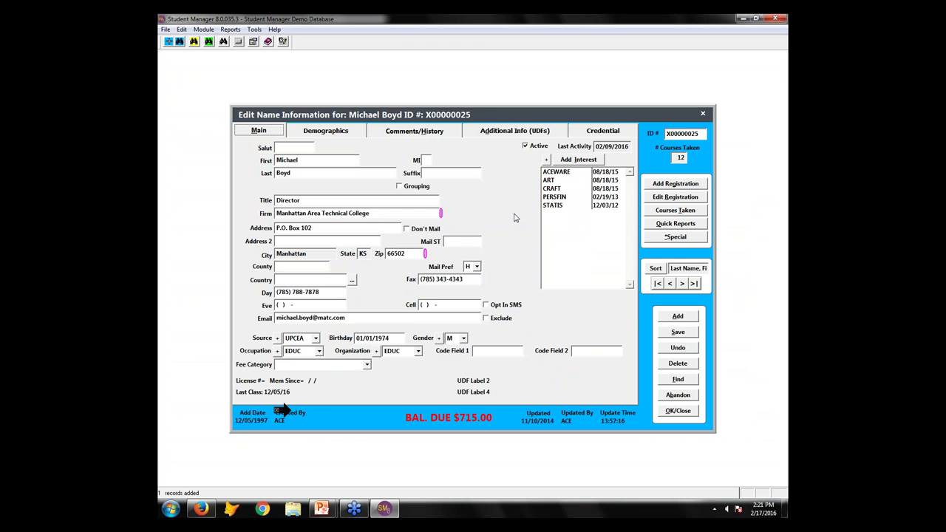
click(675, 197)
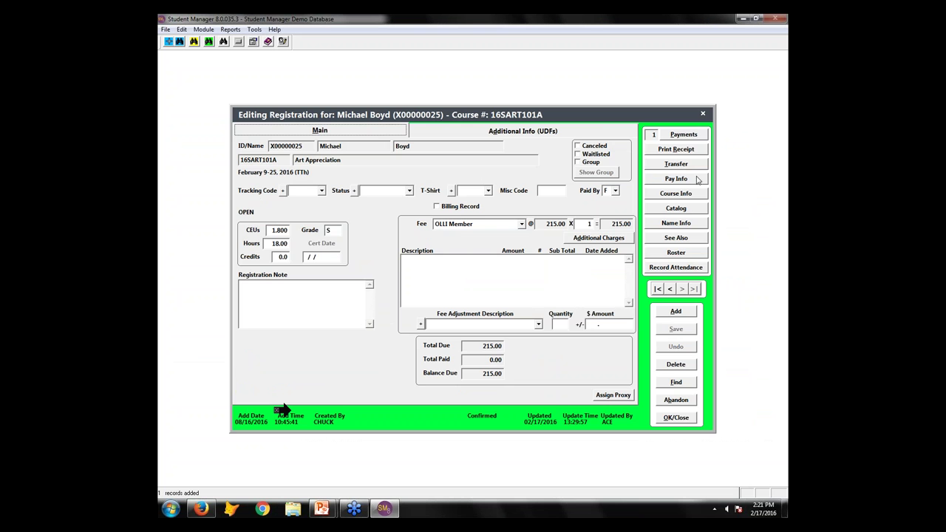
Examine the invoice payment record of the Art Appreciation registration and close it.
click(692, 141)
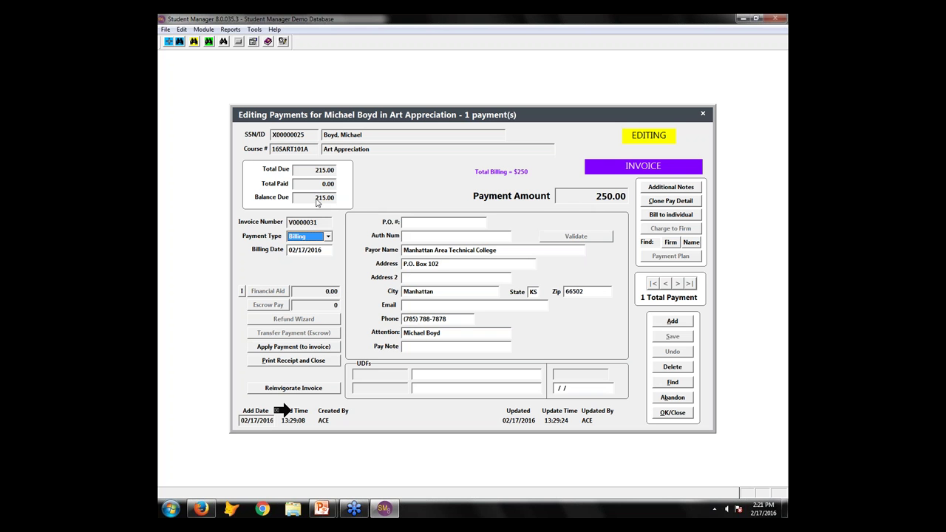
click(685, 411)
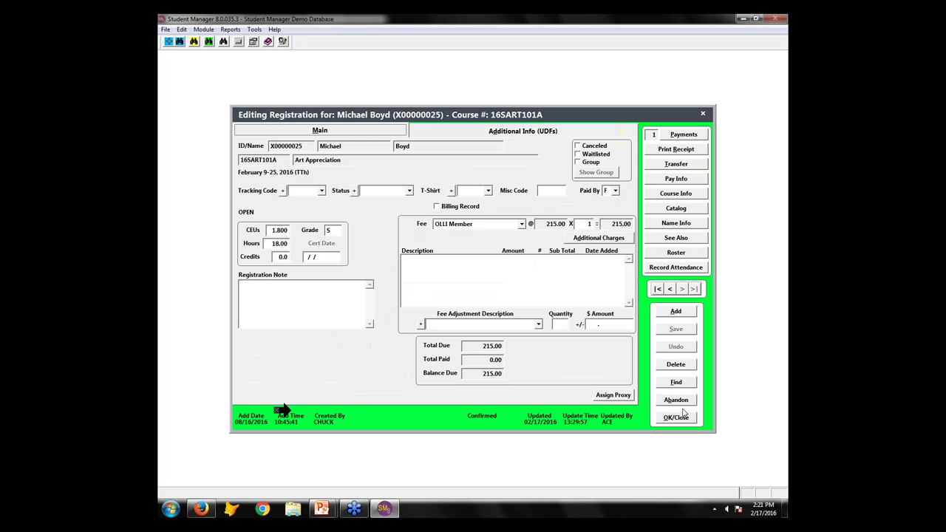
Change the registration's fee to Registration Fee and set it back to OLLI Member.
click(522, 224)
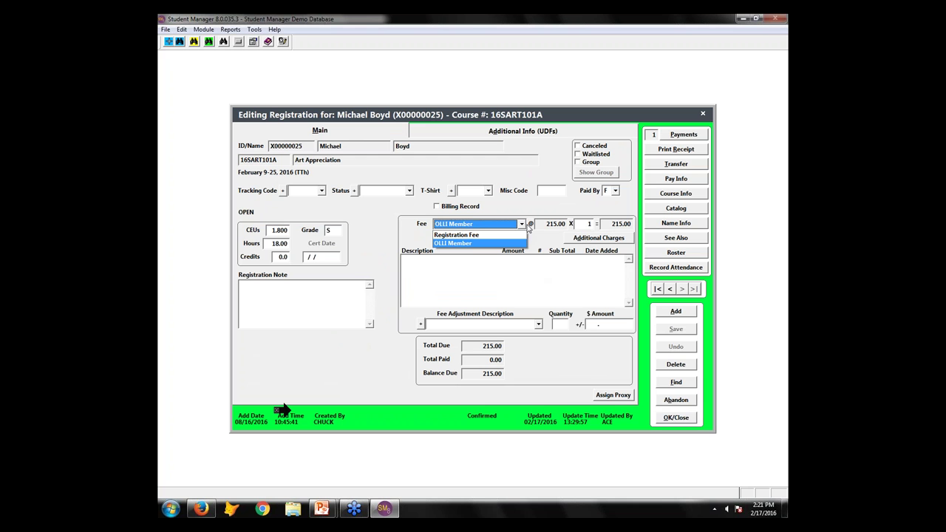
click(491, 235)
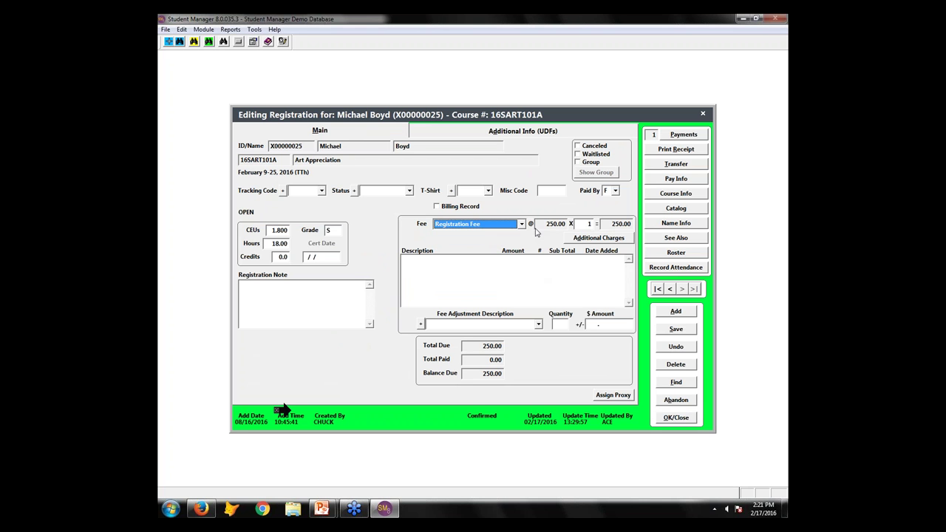
click(522, 224)
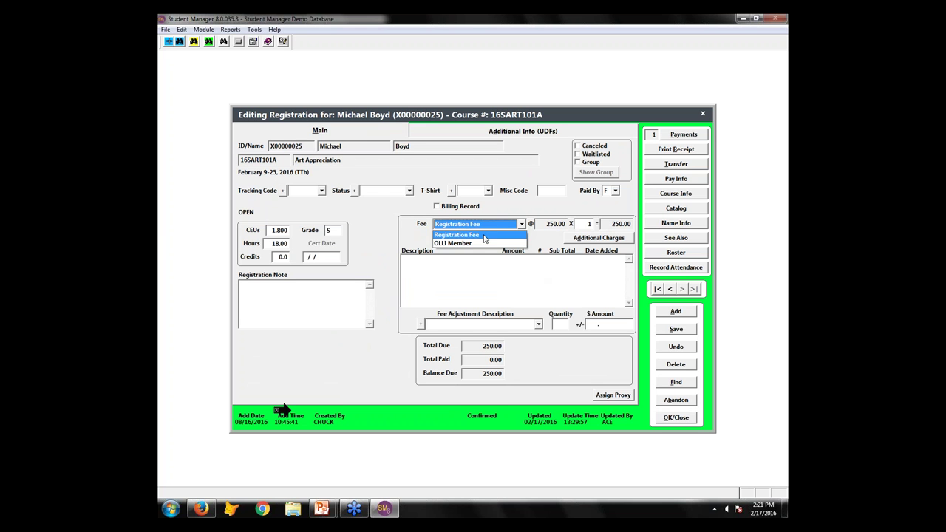
click(474, 246)
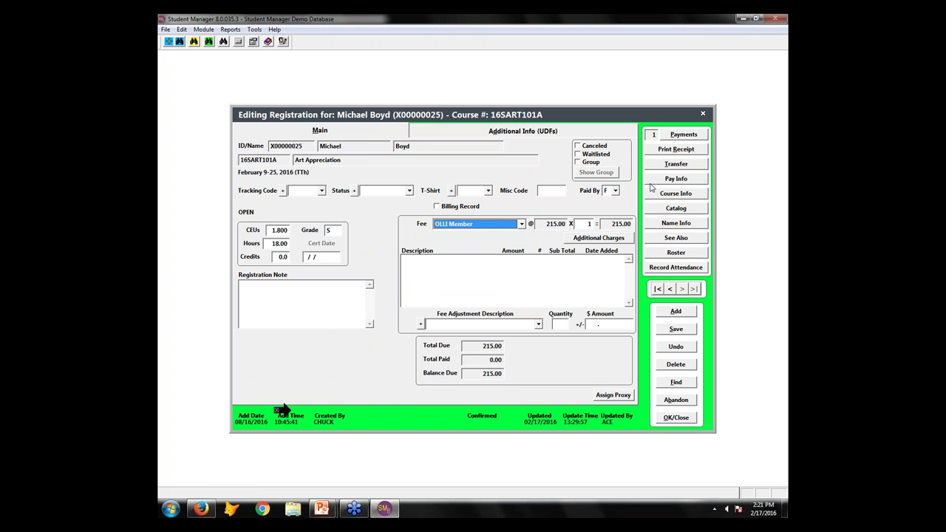
Reinvigorate the registration's invoice for 215.00, giving Wrong amount and a colleague's mistake as the reason for the void.
click(684, 137)
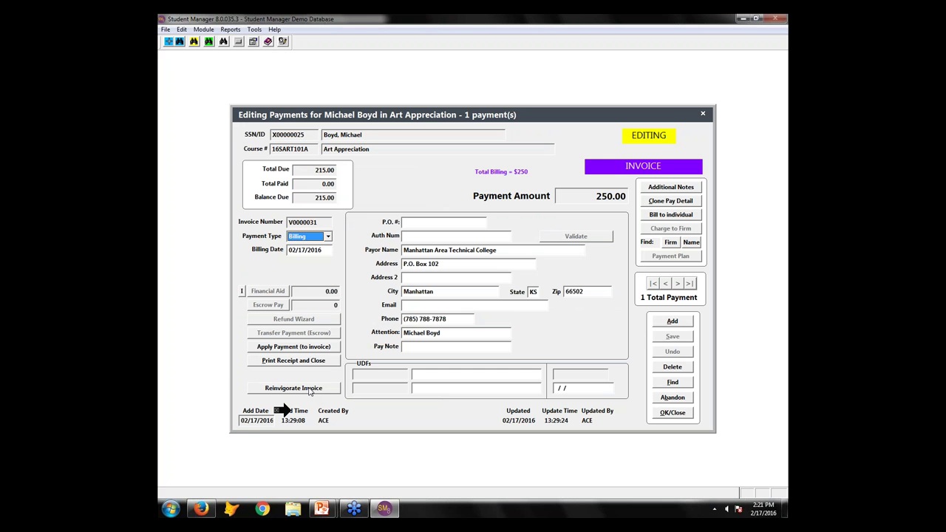
click(310, 390)
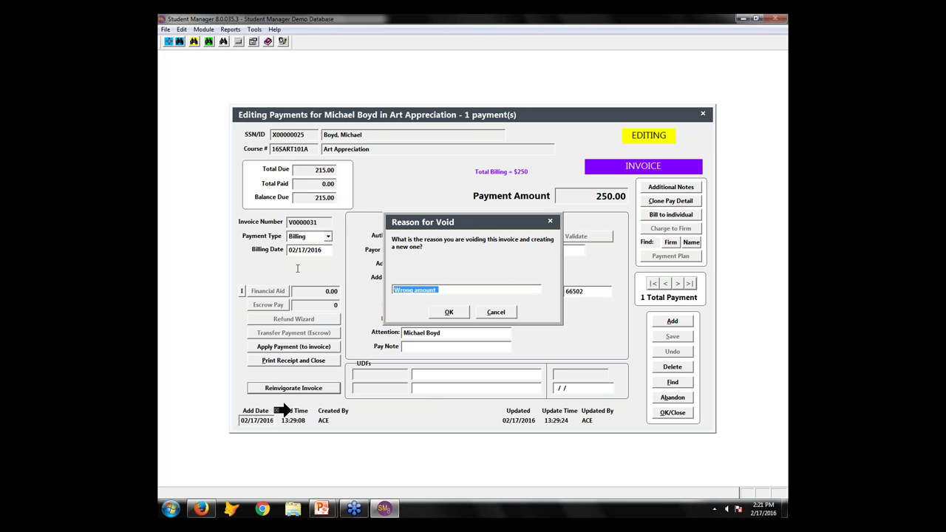
click(447, 290)
text(Chuck screwed u)
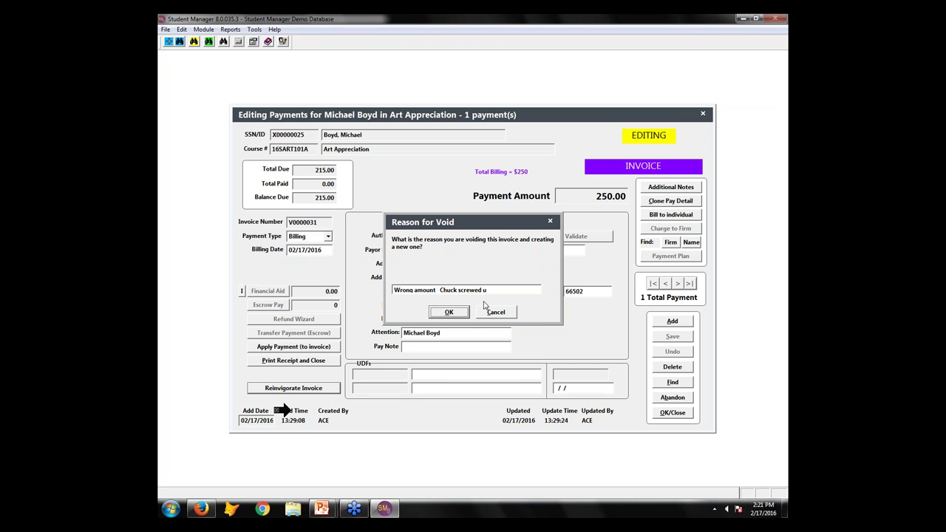
click(482, 289)
text(P)
key(Return)
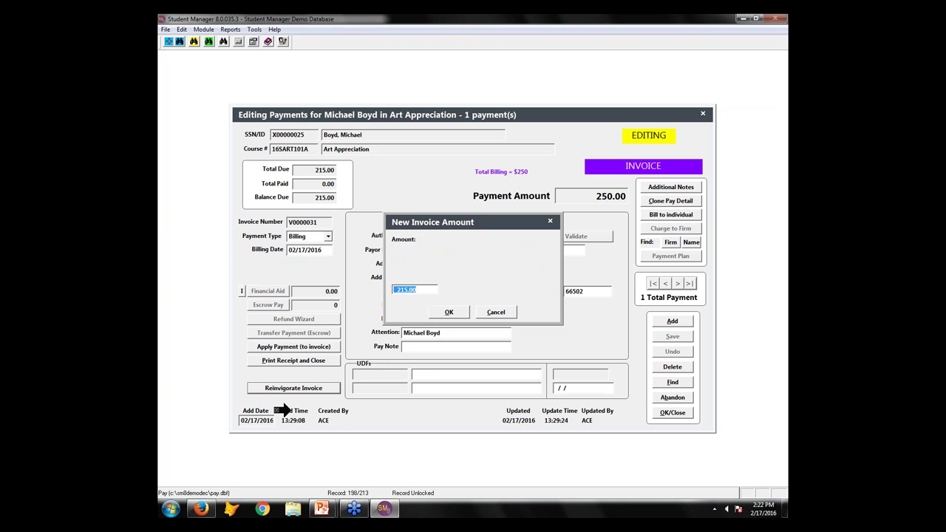
click(456, 315)
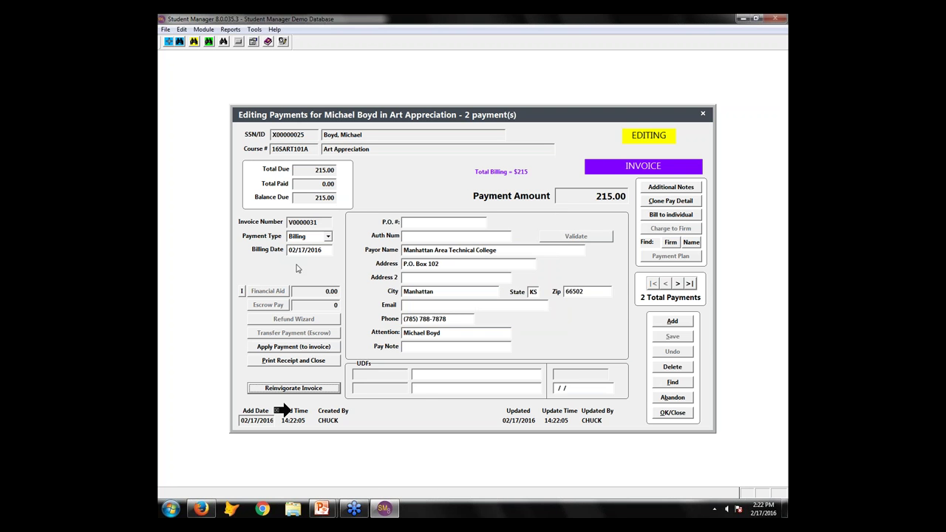
Review the list of payment records for the Art Appreciation registration and close the payment record.
click(676, 383)
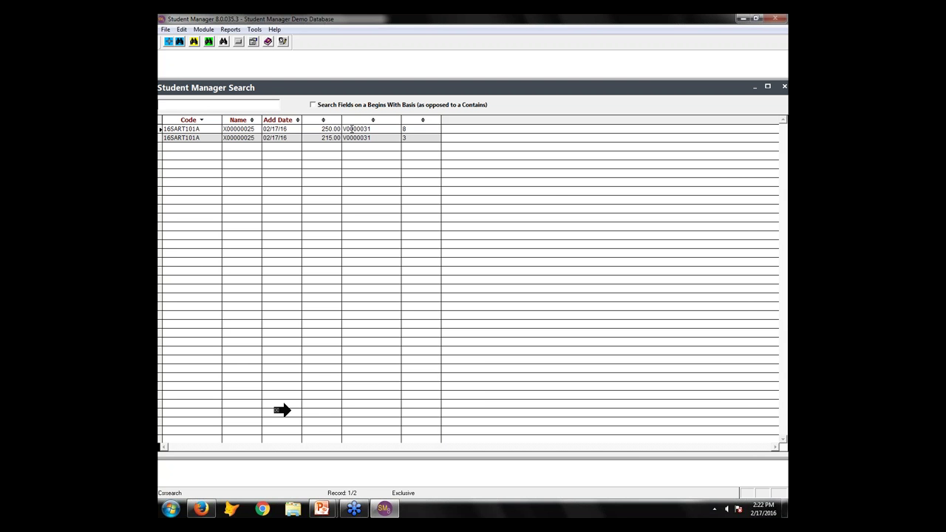
key(Return)
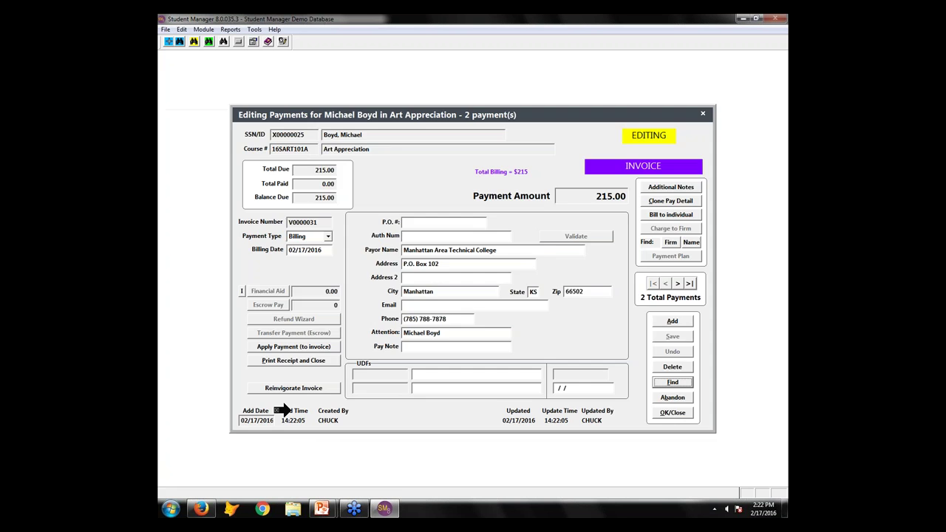
click(673, 413)
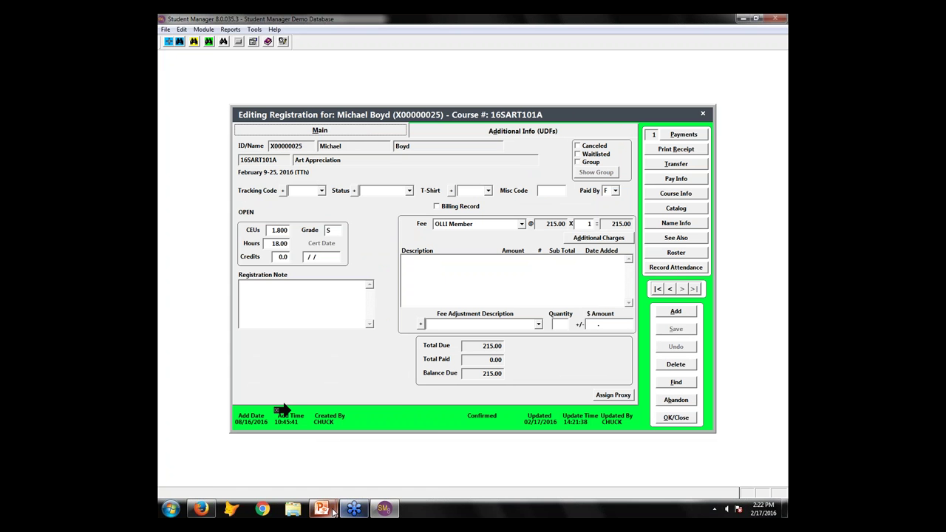
Switch to the PowerPoint slide show, go forward to the When an invoice is too wrong to fix slide, and return to Student Manager.
mouse_move(334, 511)
click(365, 468)
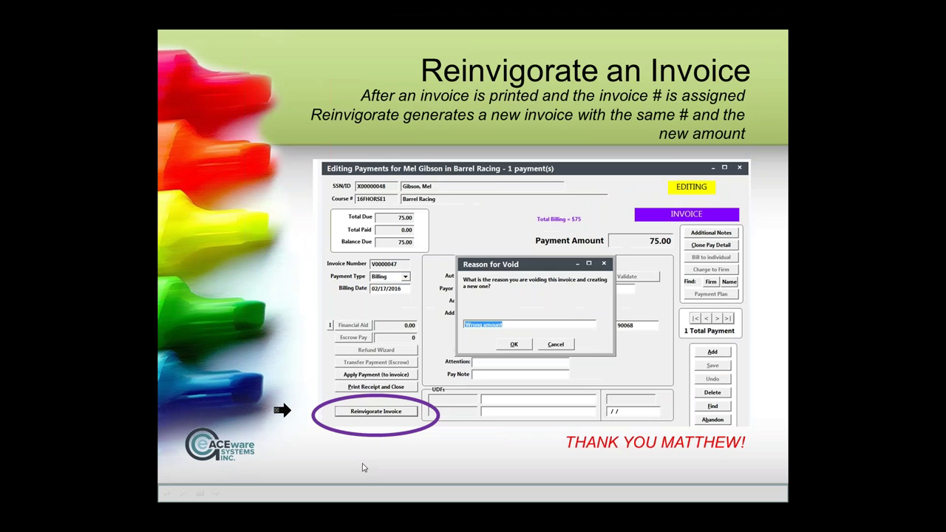
click(399, 331)
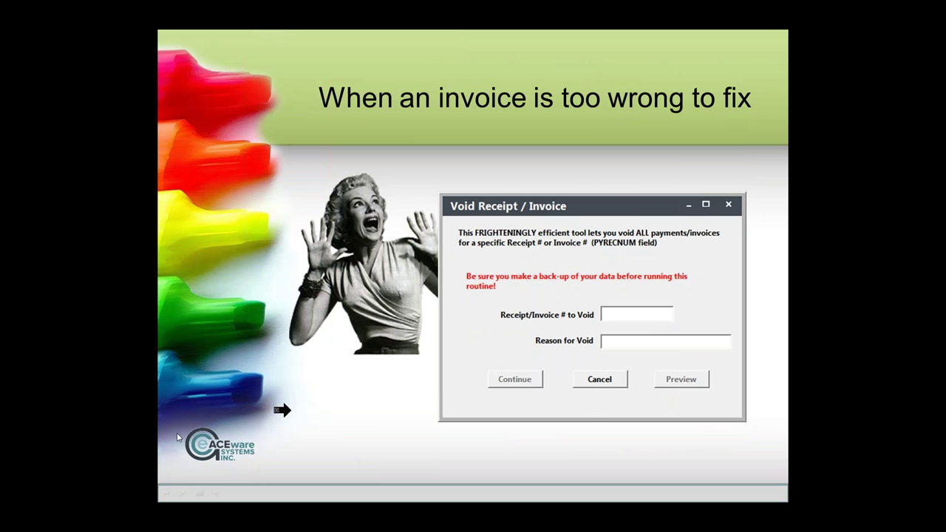
key(alt+Tab)
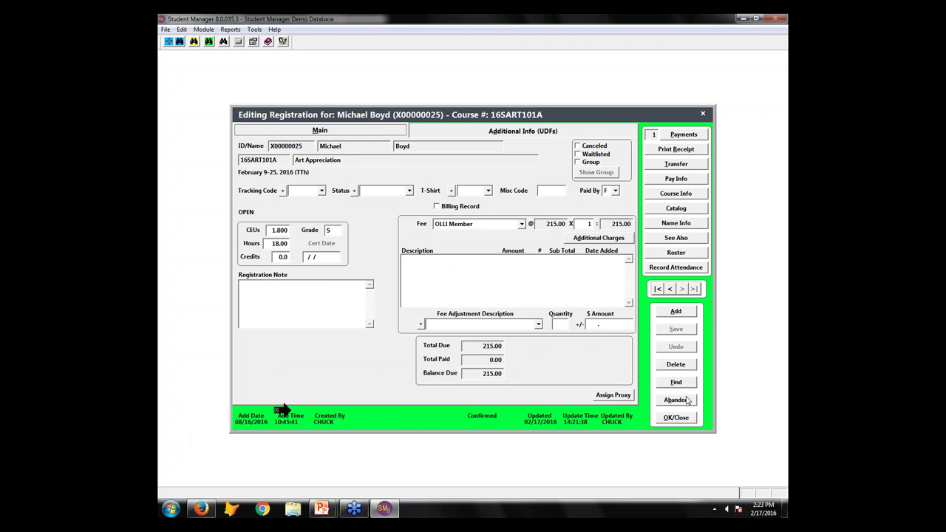
Close the registration and name records, and examine the Void Receipt / Invoice tool without running it.
click(676, 400)
click(681, 393)
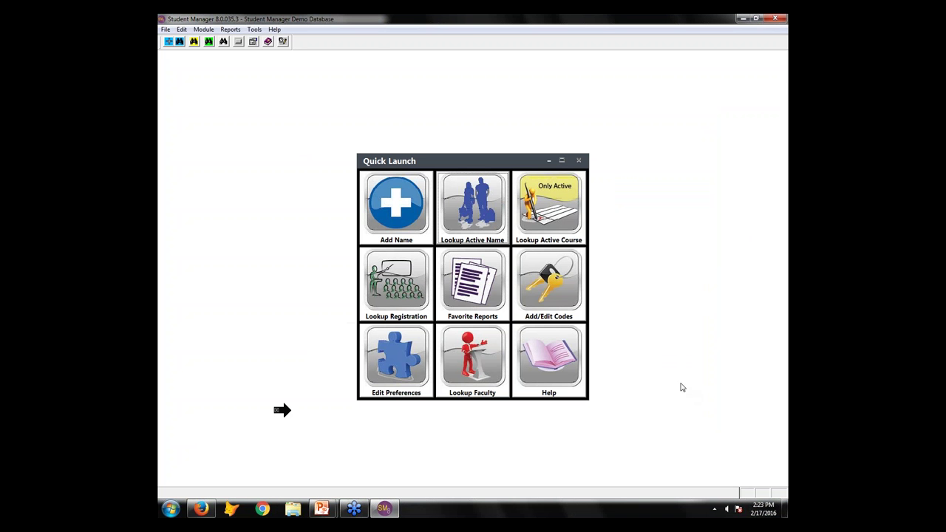
click(255, 31)
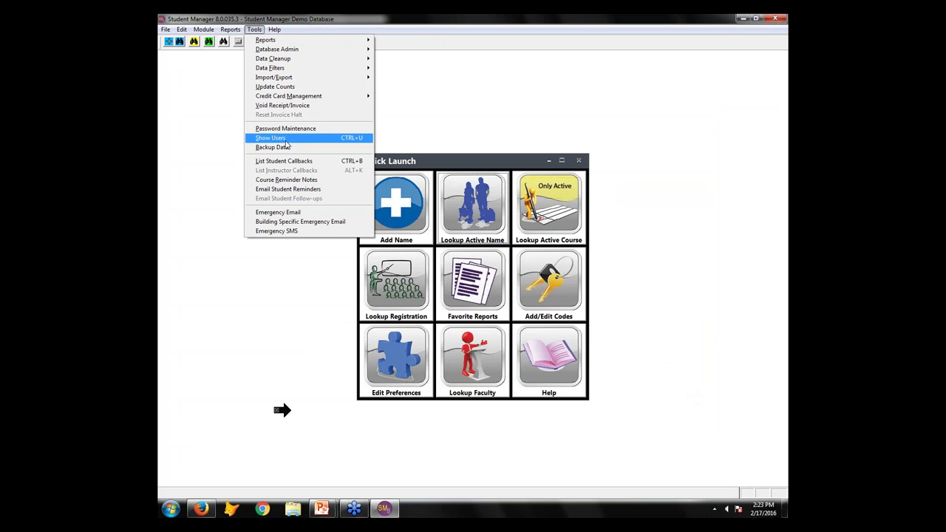
click(276, 106)
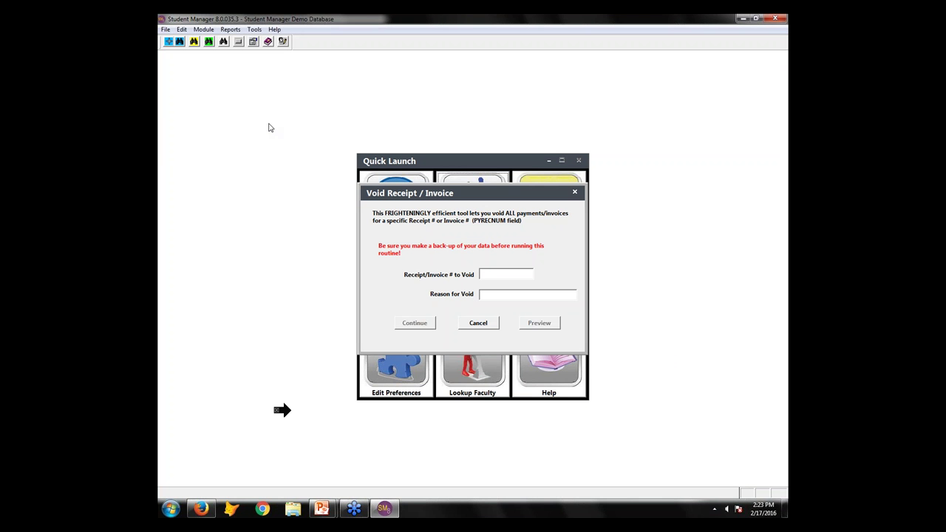
click(481, 325)
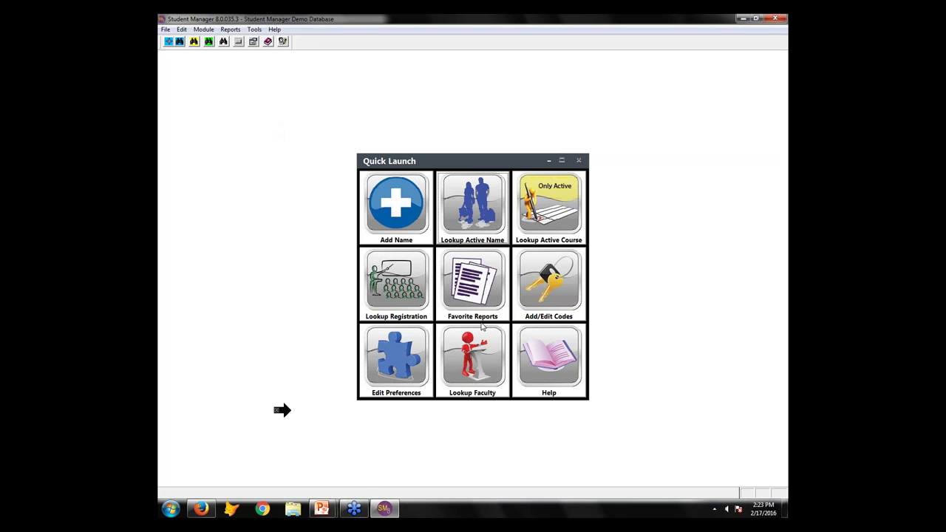
Switch to the PowerPoint slide show and go forward to the Canceling/Transfers/Escrow slide.
mouse_move(353, 512)
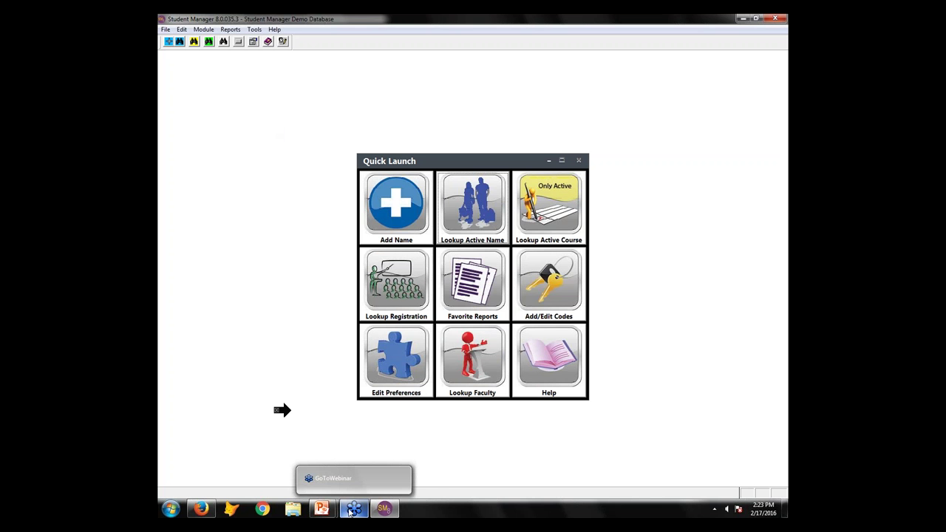
mouse_move(340, 509)
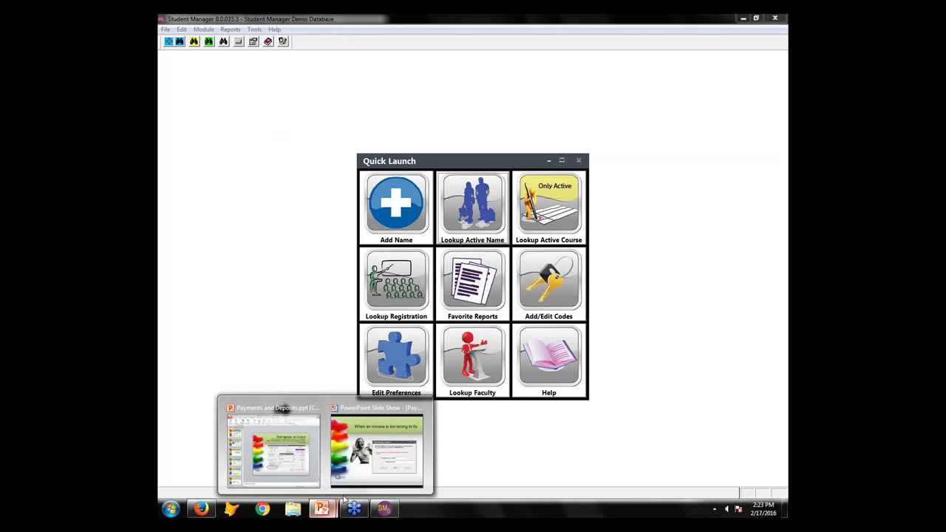
click(357, 466)
click(385, 379)
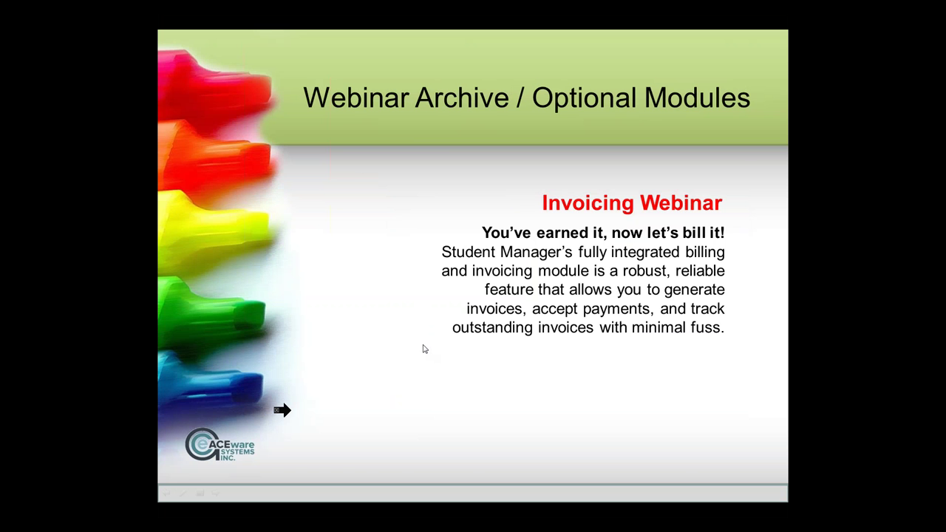
click(424, 349)
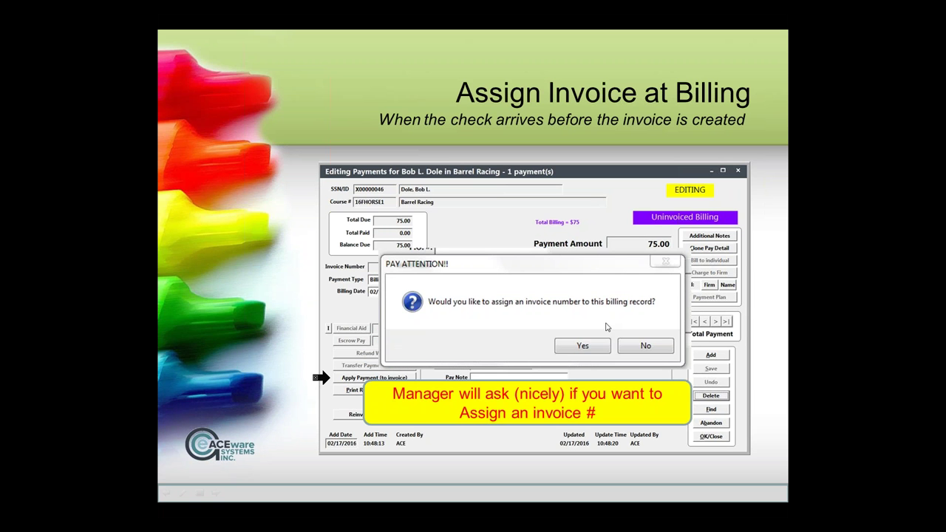
click(502, 434)
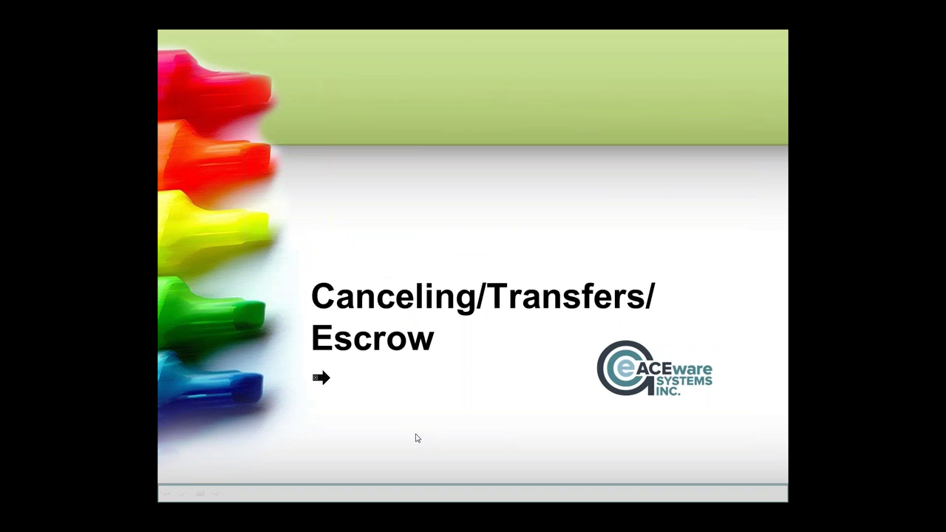
Switch to Student Manager, search the active names by last name, and open the record of the student living in Du Bois.
key(alt+Tab)
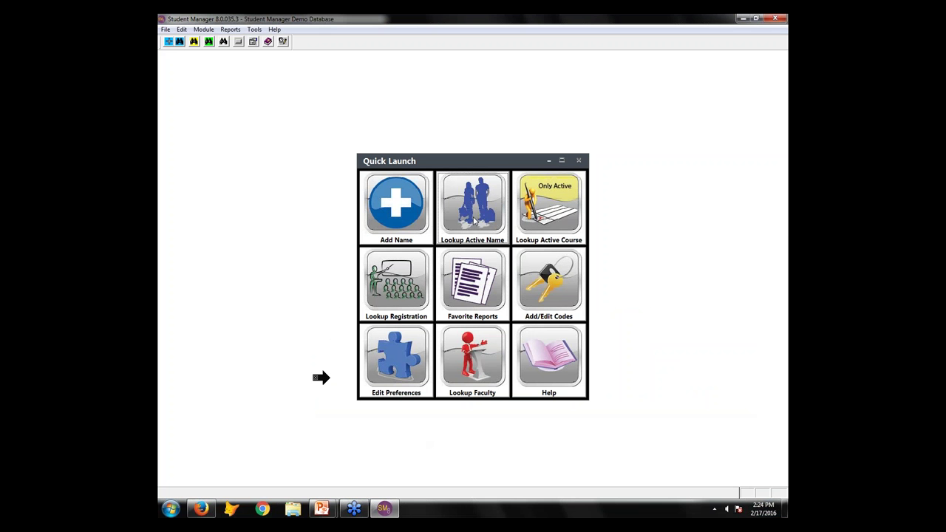
click(475, 222)
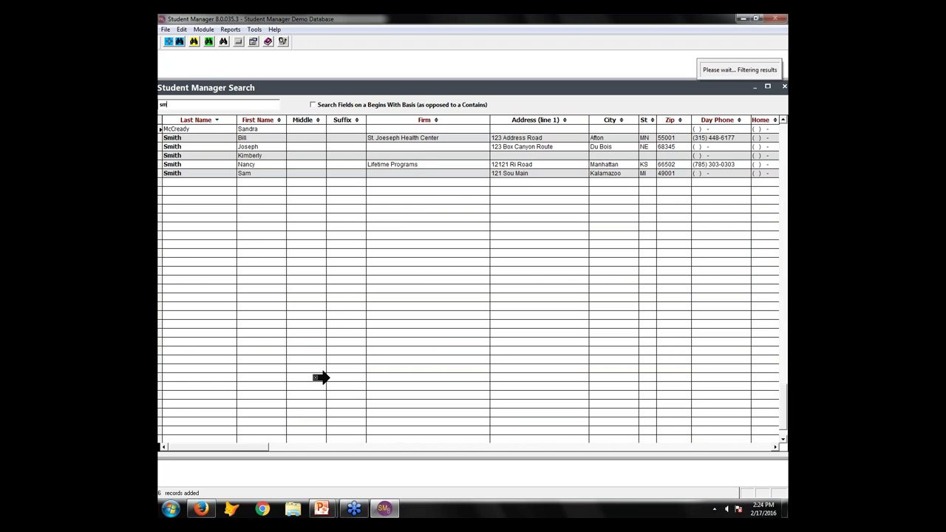
text(smith)
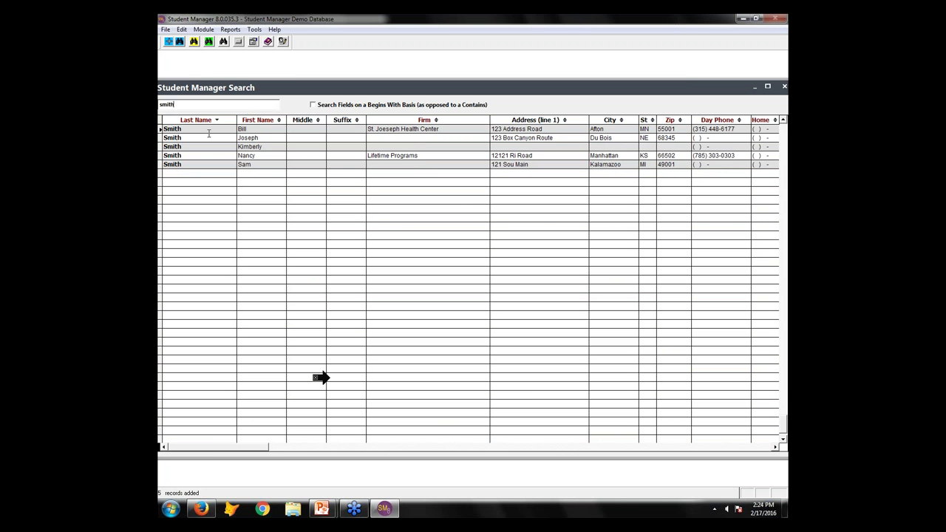
double_click(211, 137)
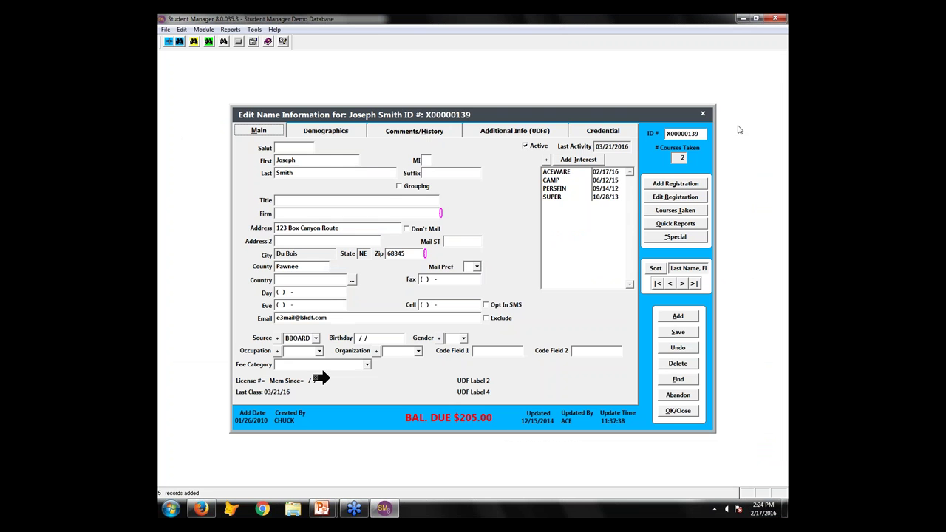
Open the student's registration in Extend Student Manager with ACEweb for editing.
click(677, 185)
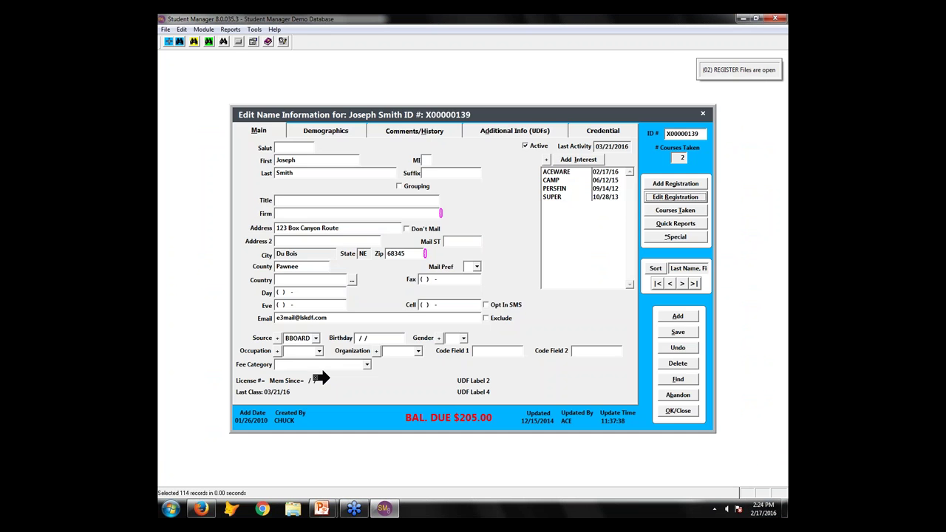
click(684, 135)
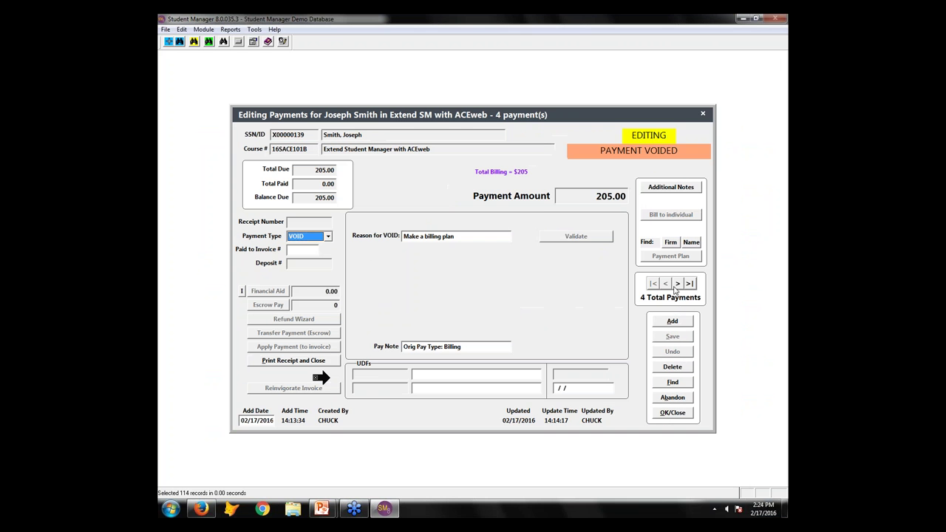
click(679, 322)
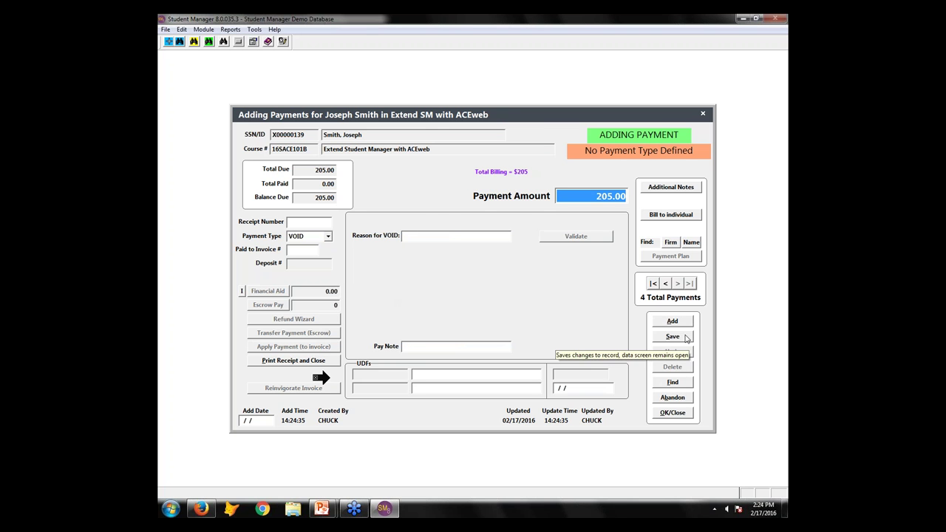
click(677, 399)
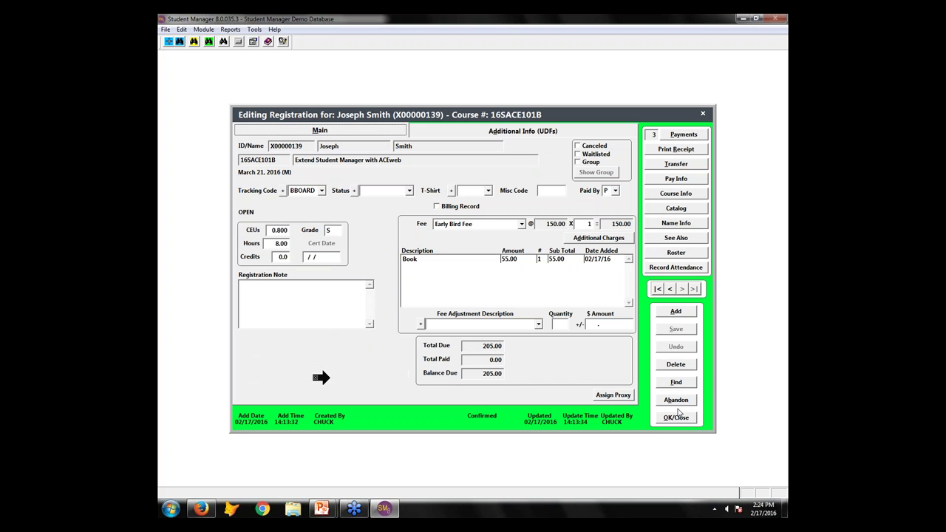
Examine the registration's payment information list, checking the invoiced 80.00 billing, and close the list.
click(679, 179)
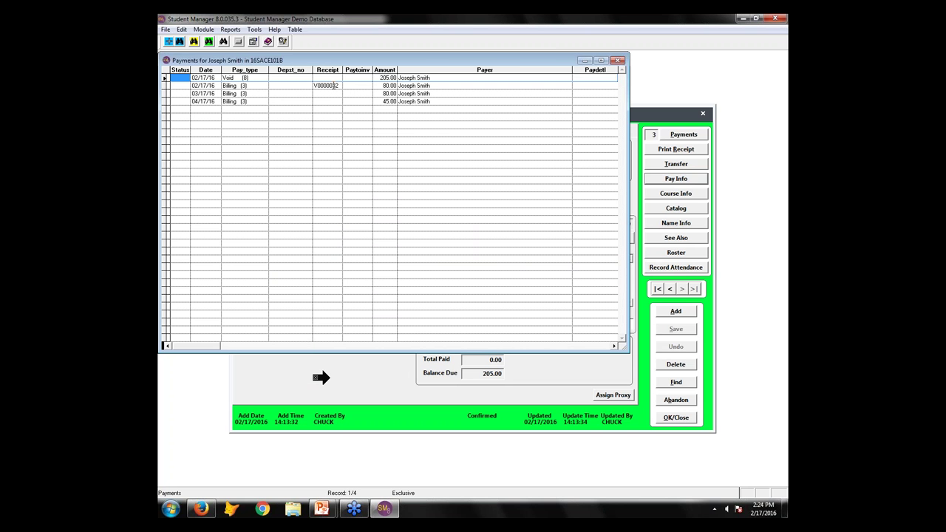
click(359, 85)
click(618, 60)
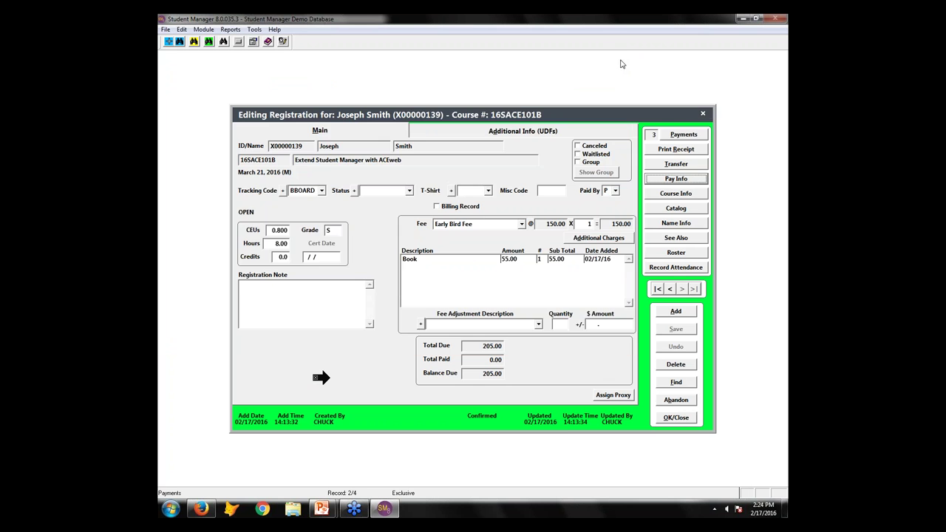
Apply an 80.00 check payment to the registration's invoiced billing dated 02/17/2016, save it, and close the payment record.
click(692, 136)
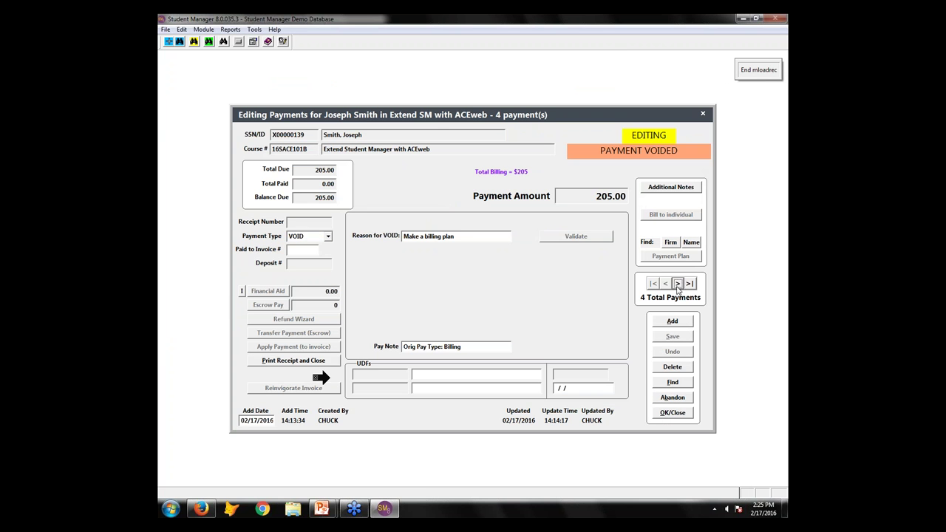
click(678, 285)
click(678, 286)
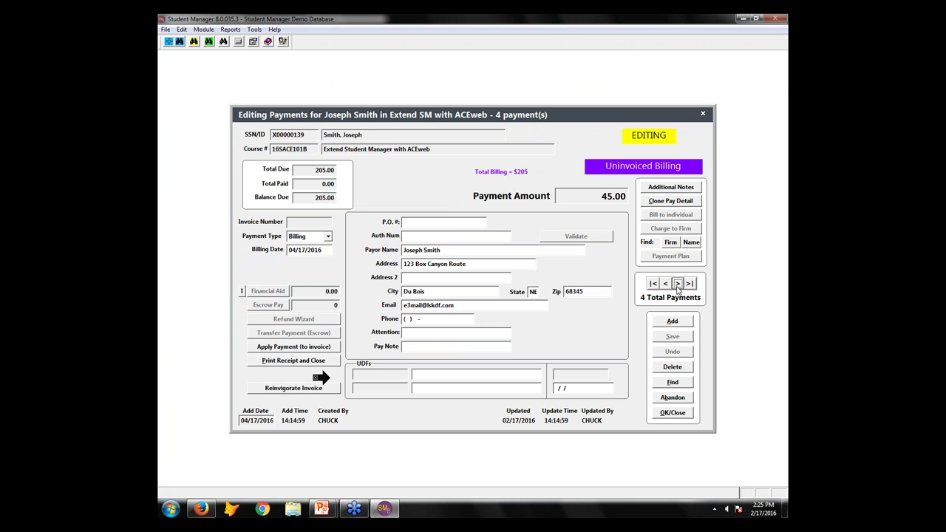
click(678, 285)
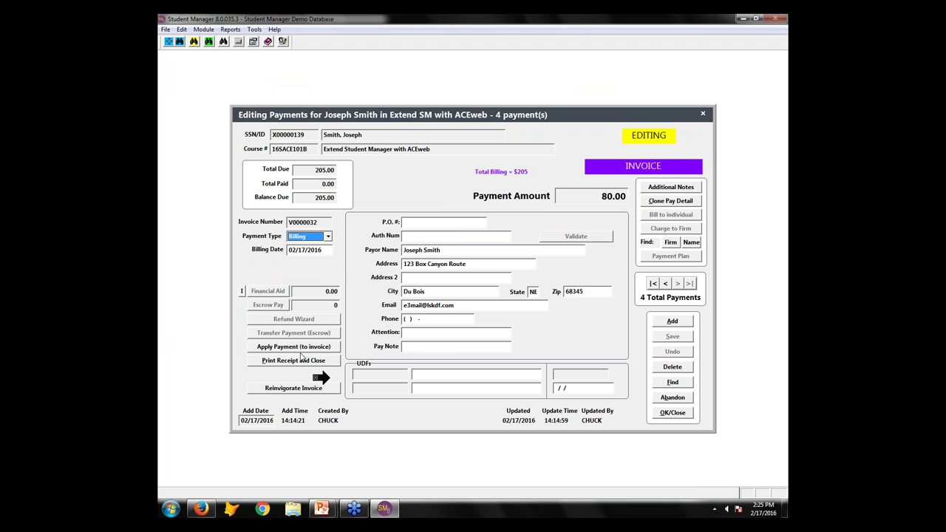
click(304, 352)
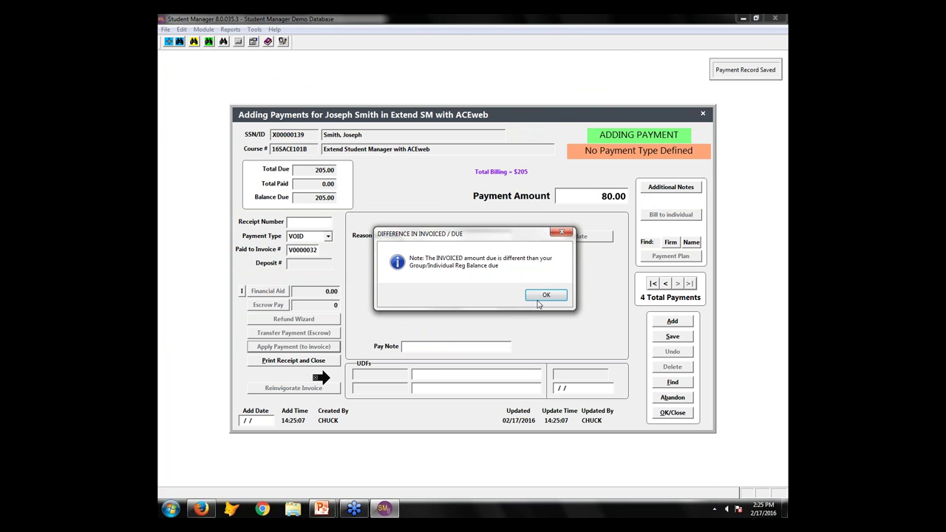
click(545, 299)
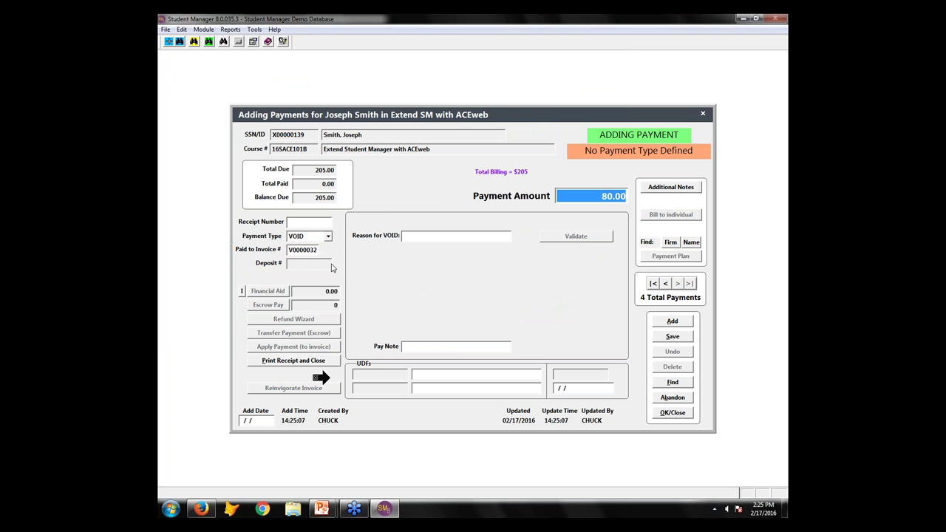
click(327, 236)
click(300, 269)
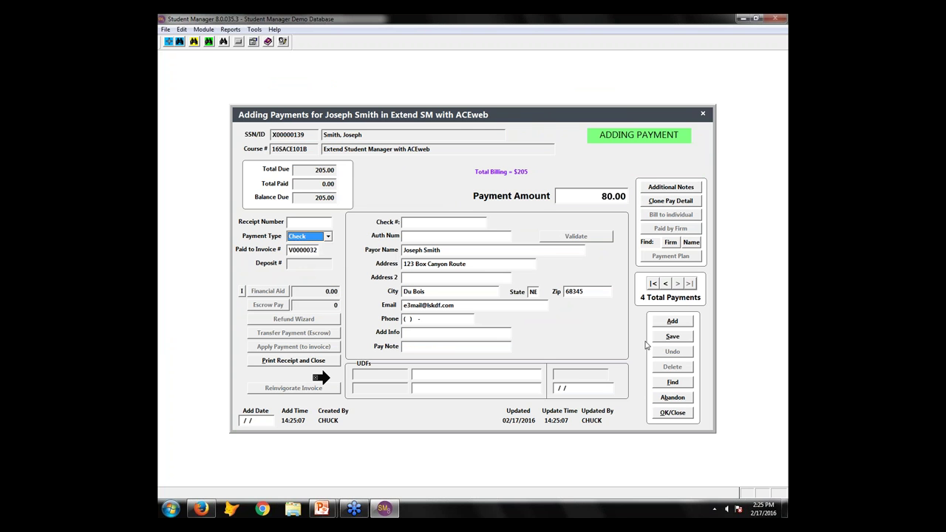
click(675, 336)
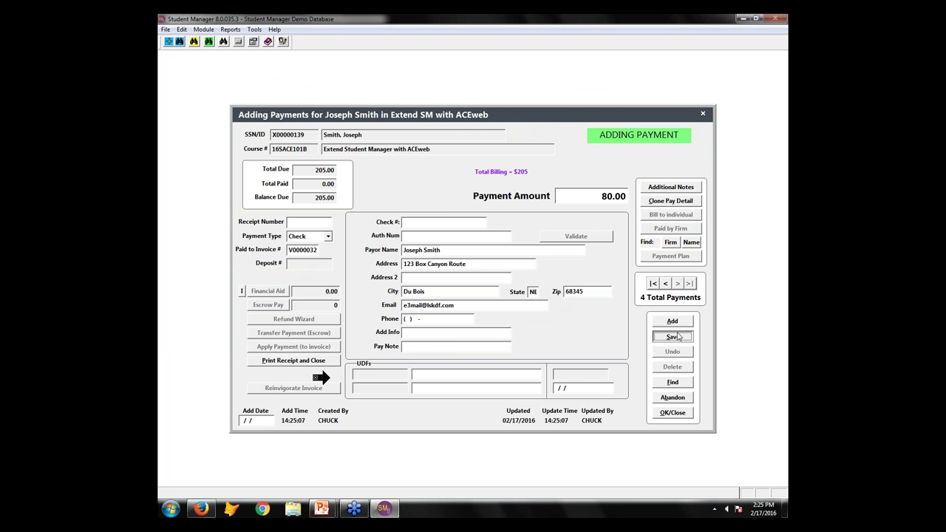
click(682, 414)
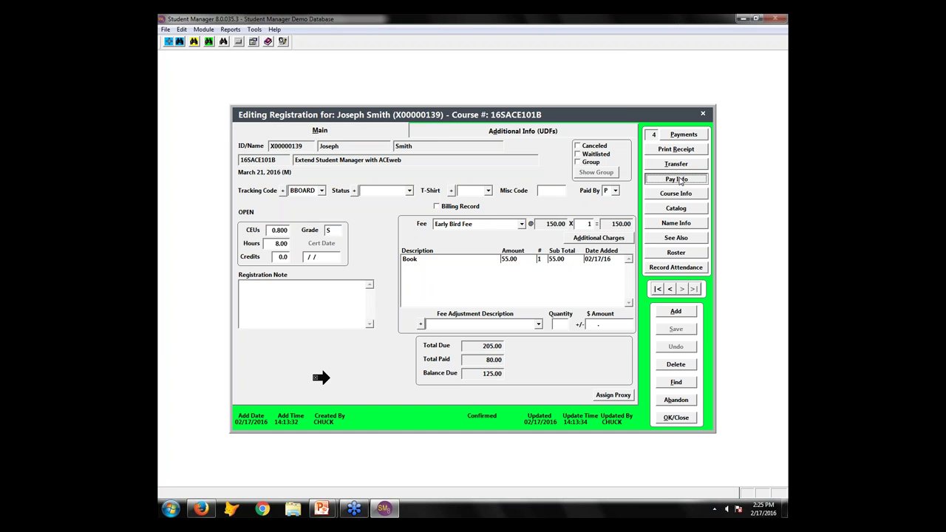
Examine the payment information list, comparing the check's paid-to-invoice number with the invoiced billing's receipt number.
click(676, 179)
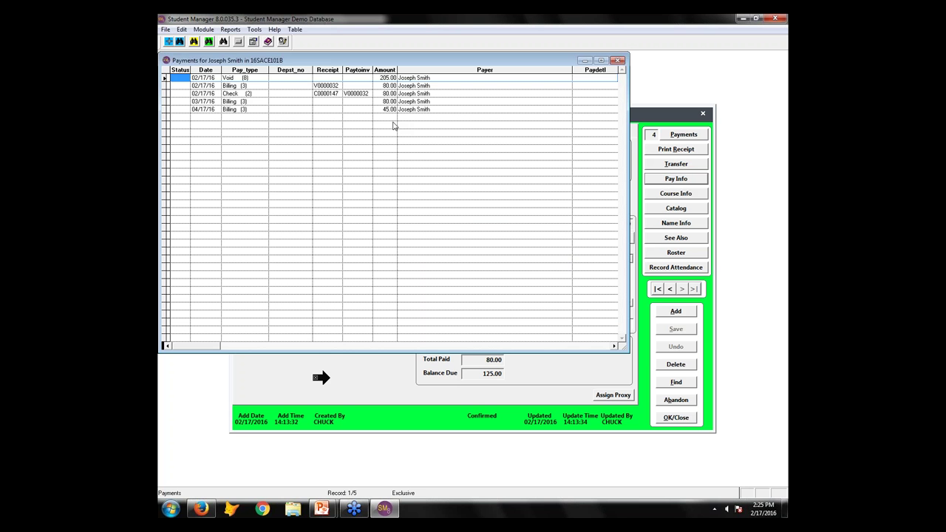
click(247, 94)
click(359, 93)
click(334, 86)
click(366, 93)
click(333, 85)
Switch to the PowerPoint slide show and go forward to the Canceling and Refunding slide.
click(323, 510)
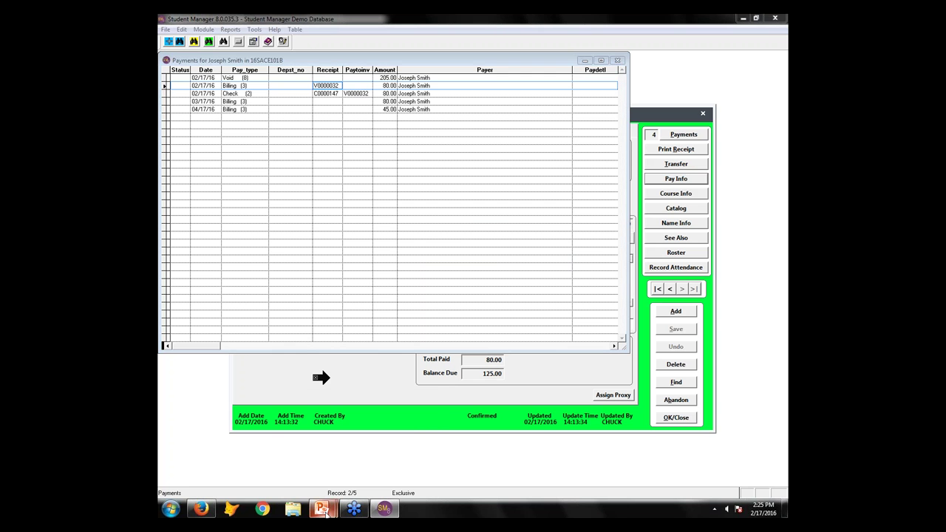
click(380, 425)
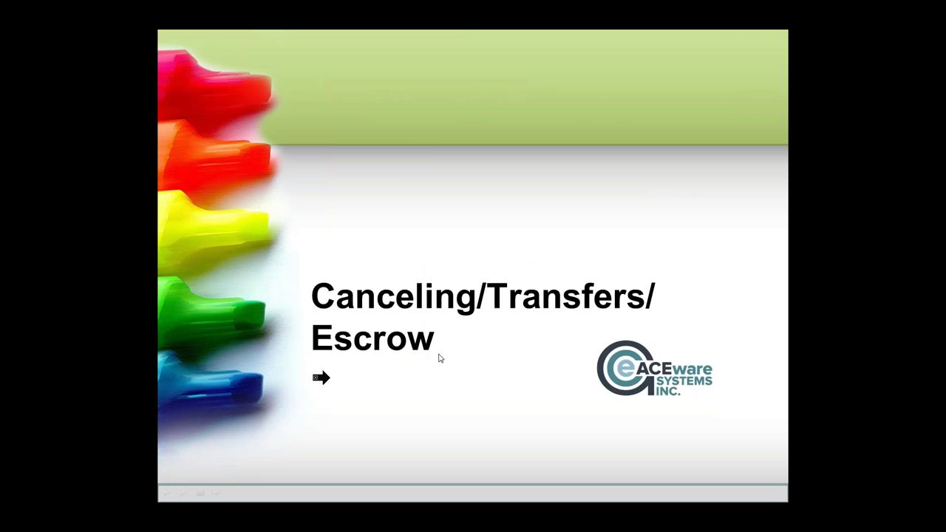
click(439, 359)
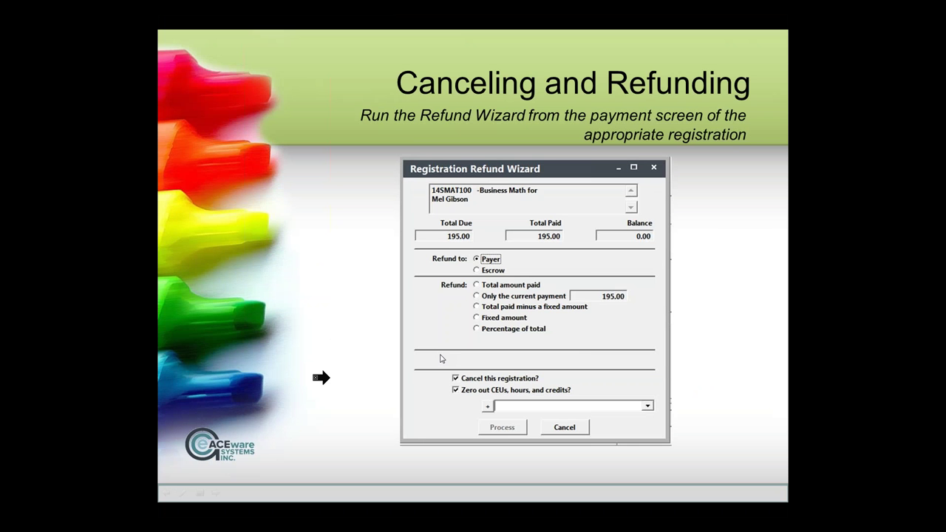